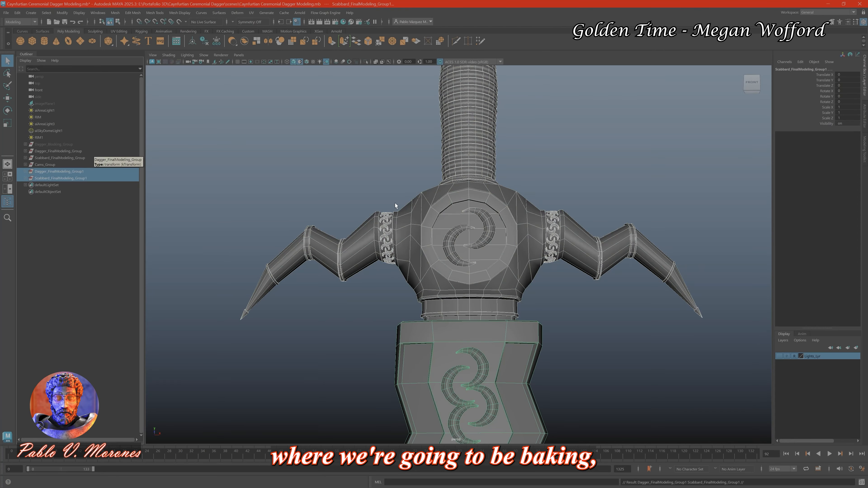
Expand Dagger_FinalModeling_Group1 and select the dagger's medallion, crescents, pommel, pommel engravings and handle.
click(59, 171)
click(25, 172)
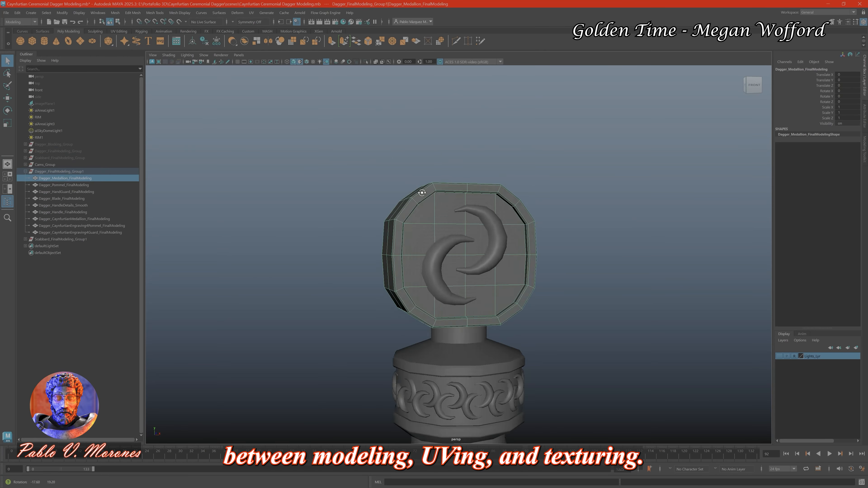
alt+drag(422, 193, 440, 209)
alt+right_drag(440, 209, 491, 262)
alt+middle_drag(491, 262, 465, 181)
shift+click(466, 180)
alt+drag(489, 237, 450, 255)
shift+click(418, 349)
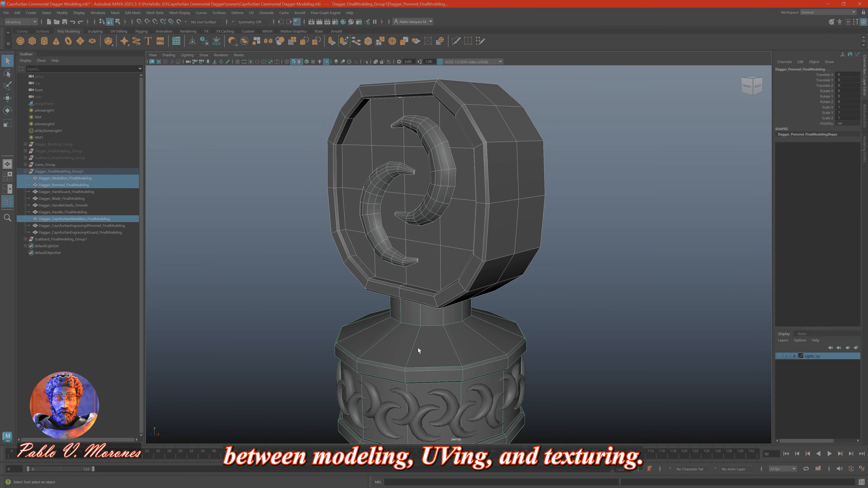
alt+middle_drag(418, 350, 382, 218)
shift+click(333, 271)
alt+middle_drag(420, 356, 378, 261)
mouse_move(378, 261)
alt+mouse_down()
mouse_move(384, 244)
mouse_move(390, 268)
alt+mouse_up()
alt+middle_drag(403, 353, 447, 101)
ctrl+click(92, 193)
ctrl+click(73, 192)
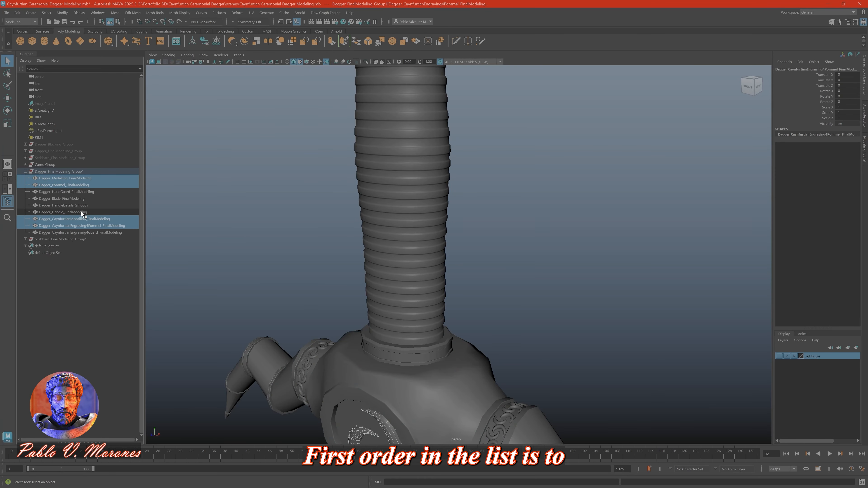
ctrl+click(81, 211)
Add the dagger's hand guard and the guard engravings to the selection.
key(f)
alt+drag(509, 246, 525, 237)
alt+right_drag(525, 238, 513, 393)
alt+middle_drag(508, 404, 500, 243)
mouse_move(499, 244)
alt+mouse_down()
mouse_move(484, 279)
mouse_move(501, 258)
alt+mouse_up()
shift+click(479, 293)
shift+click(569, 297)
alt+right_drag(568, 295, 451, 167)
alt+middle_drag(452, 168, 462, 124)
alt+drag(462, 125, 496, 154)
alt+right_drag(496, 154, 561, 195)
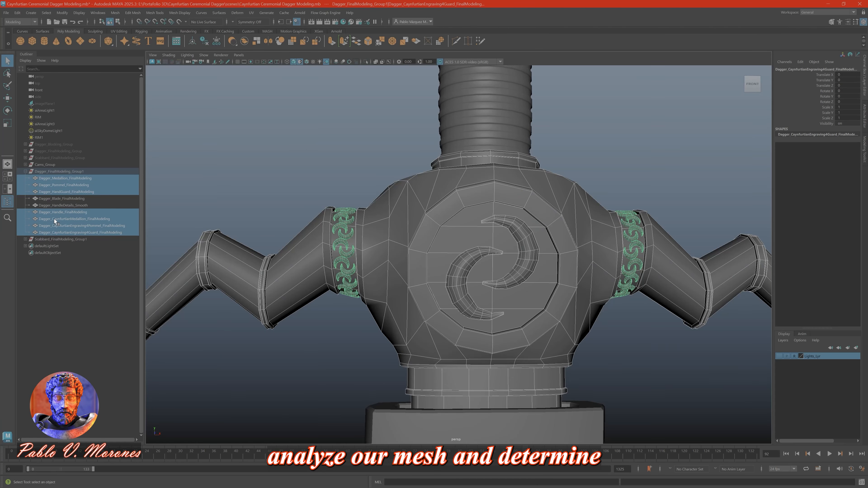
Hide Scabbard_FinalModeling_Group1 so that only the dagger parts are displayed.
click(61, 239)
alt+right_drag(393, 260, 325, 212)
click(79, 306)
click(61, 239)
key(h)
click(600, 343)
Select the hand guard together with its crescents, guard engravings and the handle collar.
click(426, 261)
alt+drag(513, 325, 389, 281)
click(393, 256)
alt+middle_drag(411, 253, 448, 329)
alt+right_drag(448, 329, 410, 294)
shift+click(427, 232)
alt+drag(426, 233, 424, 241)
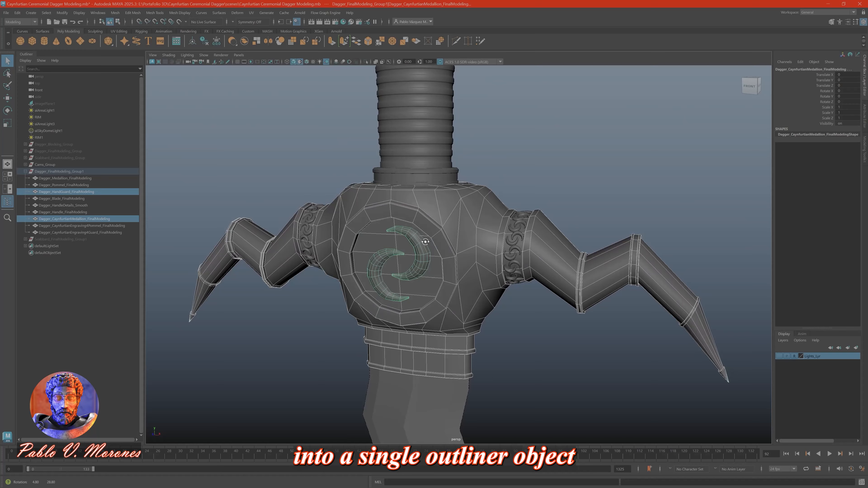
shift+click(518, 247)
shift+click(428, 184)
Extend the selection with the pommel, the pommel engravings and the medallion atop the handle.
alt+middle_drag(428, 185, 436, 377)
alt+right_drag(436, 376, 468, 386)
shift+click(428, 221)
shift+click(428, 201)
shift+click(443, 124)
alt+right_drag(443, 123, 386, 103)
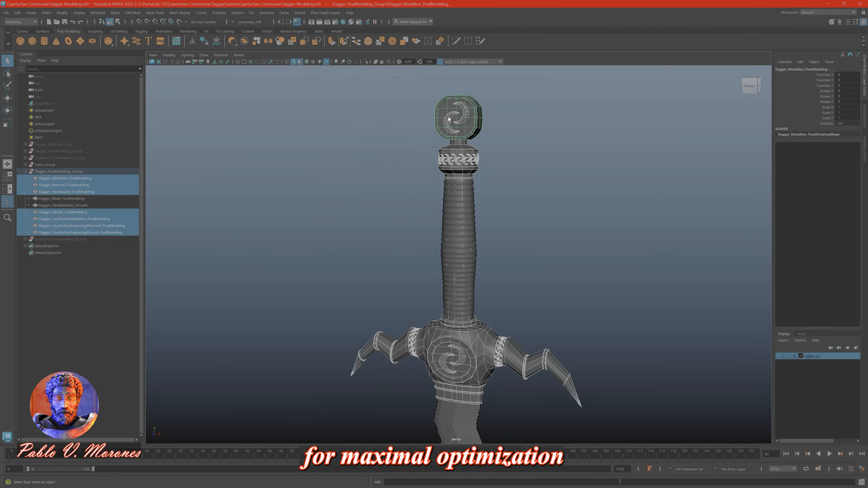
Combine the selected dagger parts into a single mesh and delete its construction history.
alt+middle_drag(444, 328, 424, 236)
alt+drag(424, 236, 412, 228)
alt+right_drag(412, 227, 440, 231)
click(115, 12)
click(152, 38)
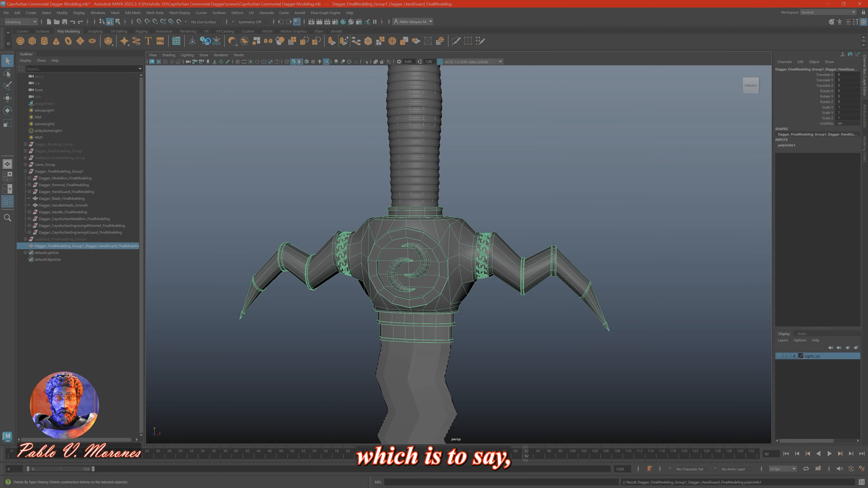
Ungroup Dagger_FinalModeling_Group1 and delete the leftover Dagger_Handle_FinalModeling node.
click(85, 172)
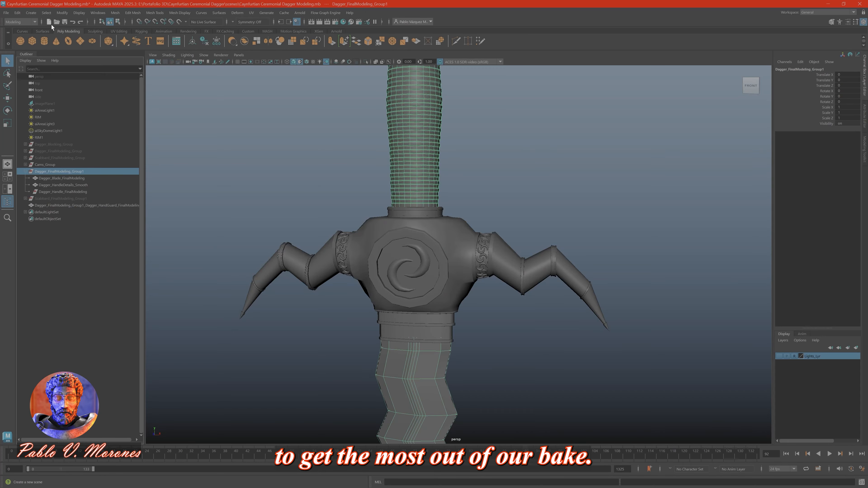
click(18, 13)
click(43, 148)
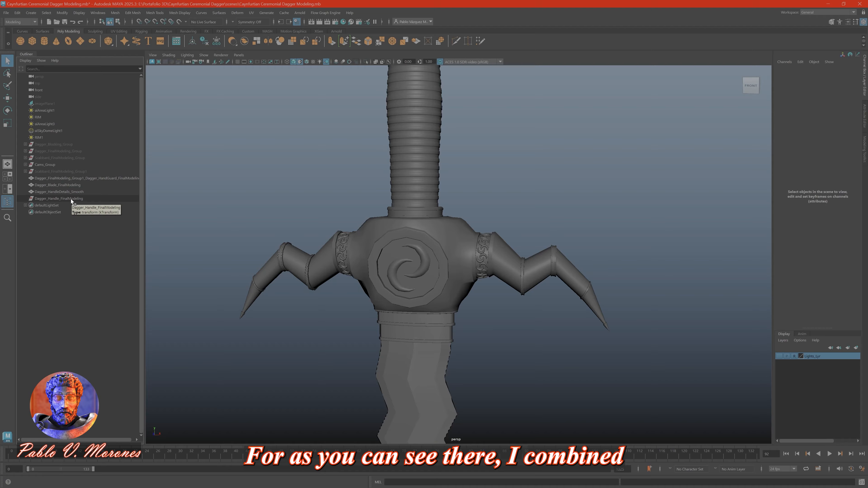
alt+right_drag(506, 219, 386, 143)
drag(376, 143, 505, 308)
alt+right_drag(513, 274, 541, 282)
click(106, 205)
click(107, 199)
key(Delete)
Show Scabbard_FinalModeling_Group1 again, expand it and select its Scabbard_CaynfurtianMedallion_FinalModeling mesh.
alt+right_drag(308, 247, 374, 271)
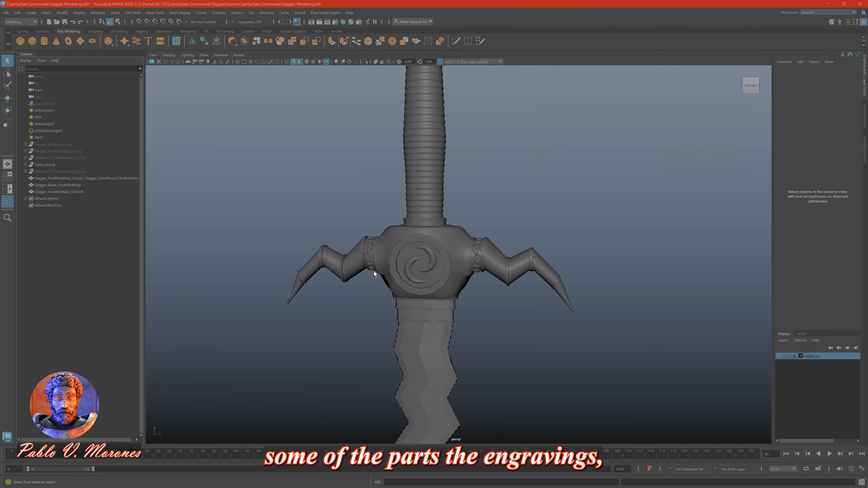
click(374, 270)
key(f)
alt+middle_drag(522, 310, 473, 195)
click(74, 185)
click(73, 171)
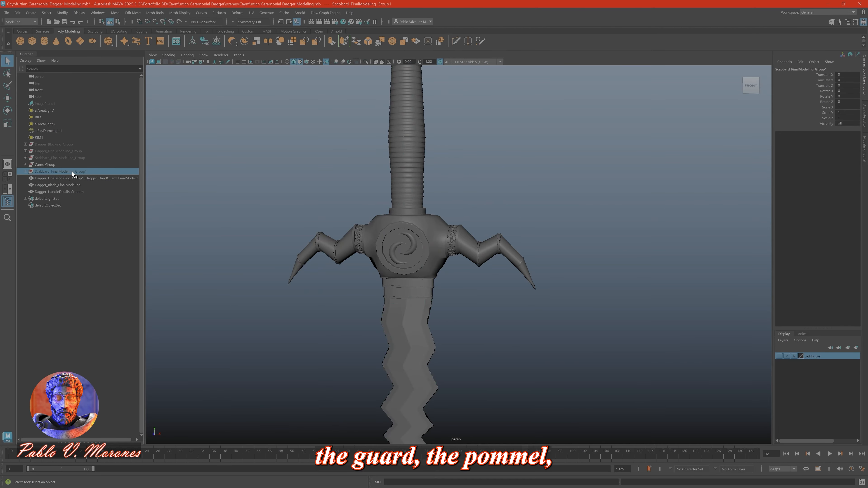
key(h)
key(w)
key(f)
click(26, 172)
click(76, 178)
key(f)
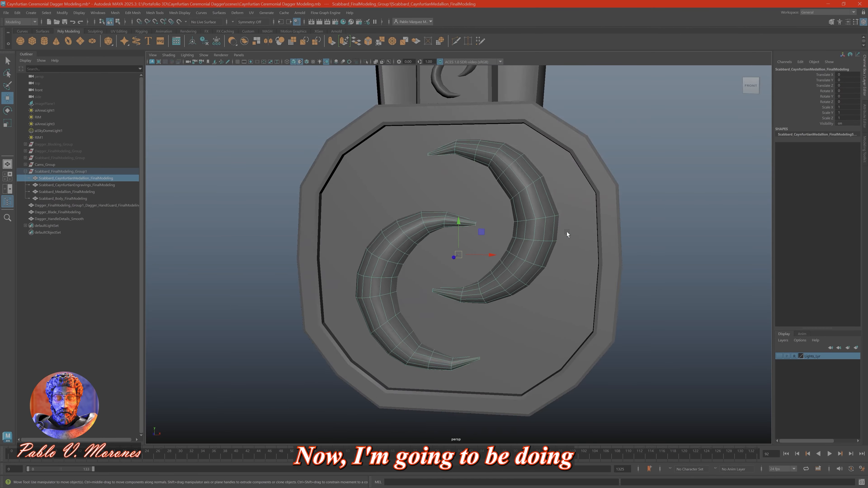
Try deleting faces of the scabbard medallion's crescents, undo the deletion and return to object mode.
shift+click(520, 189)
alt+drag(568, 232, 527, 270)
click(424, 278)
right_drag(464, 209, 459, 228)
double_click(461, 223)
key(Delete)
key(ctrl+z)
right_drag(501, 251, 533, 239)
alt+drag(598, 240, 583, 255)
key(f)
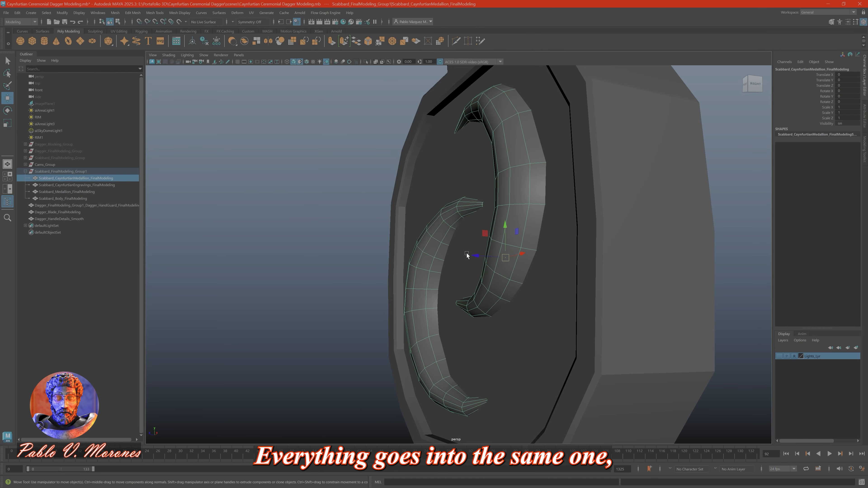
With their pivot centered, flatten the scabbard medallion's crescents in depth and move them back into the medallion.
key(r)
drag(475, 254, 483, 254)
key(ctrl+z)
click(192, 41)
drag(431, 253, 440, 254)
alt+drag(492, 264, 428, 253)
key(w)
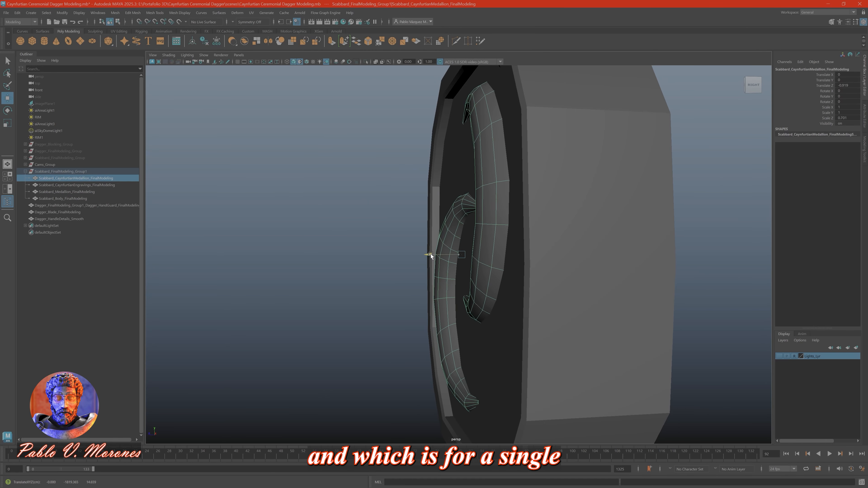
Mirror the crescents onto the back face of the scabbard's medallion.
click(270, 44)
alt+drag(560, 253, 612, 243)
click(668, 279)
click(582, 239)
click(484, 216)
alt+drag(513, 212, 363, 201)
Combine the scabbard's crescents, medallion, body and engravings into one mesh and delete its history.
shift+click(406, 196)
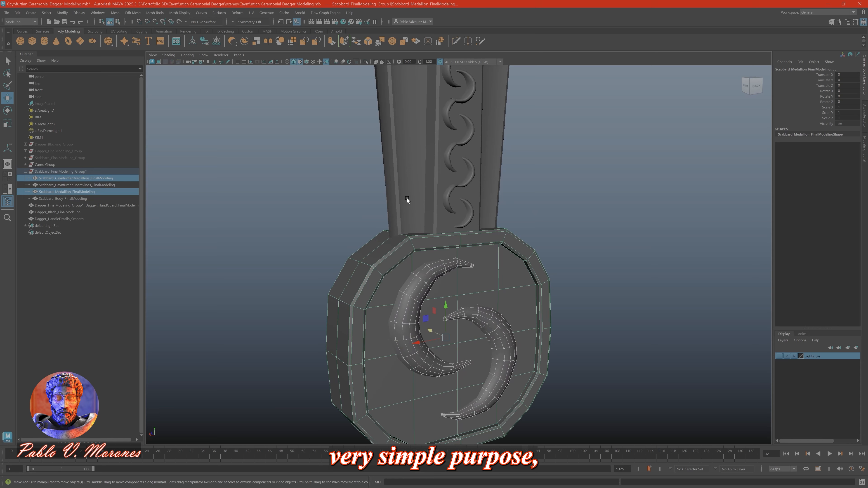
shift+click(407, 199)
shift+click(465, 187)
key(f)
alt+middle_drag(465, 188, 468, 267)
alt+drag(496, 219, 445, 212)
click(117, 13)
click(126, 32)
click(205, 41)
key(f)
Rename the combined dagger guard and pommel mesh as CaynfurtianCeremonialDagger_DaggerBody_low.
click(111, 186)
key(f)
click(107, 180)
key(f)
click(99, 172)
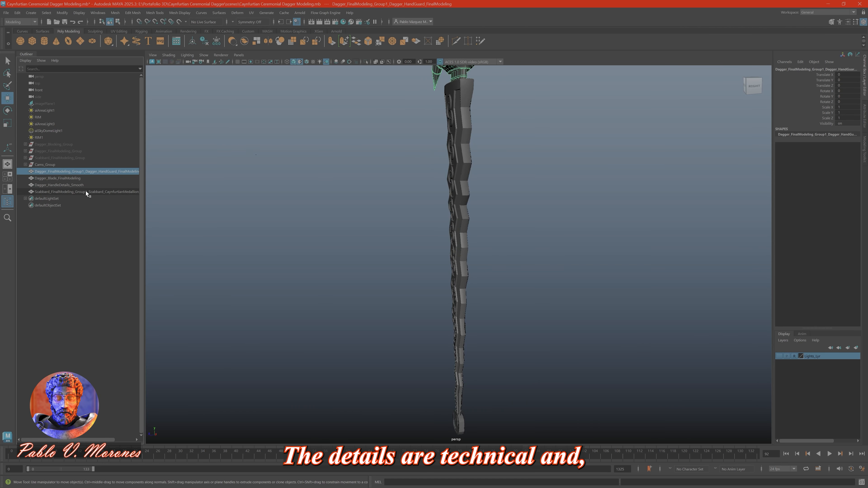
click(86, 192)
drag(168, 180, 185, 179)
click(141, 173)
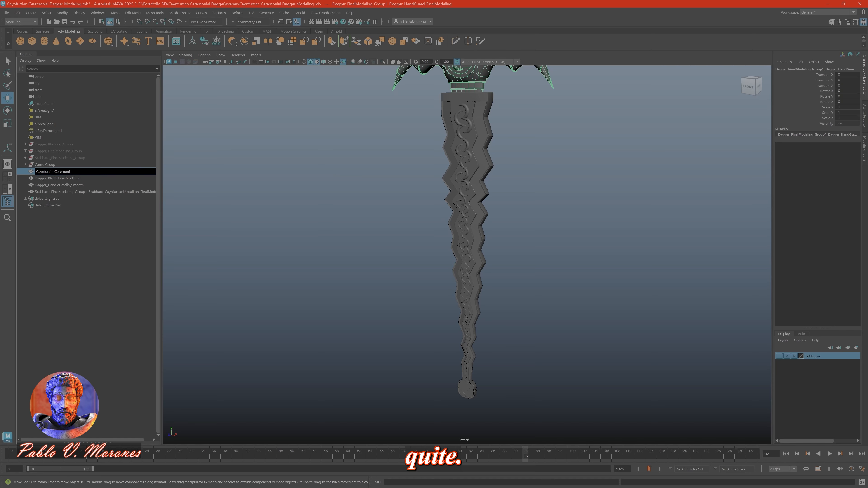
text(_)
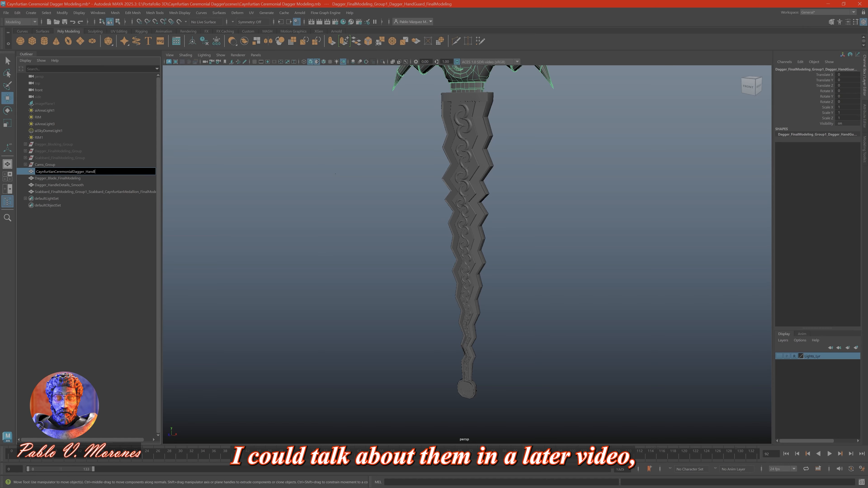
text(DaggerBody_low)
key(Return)
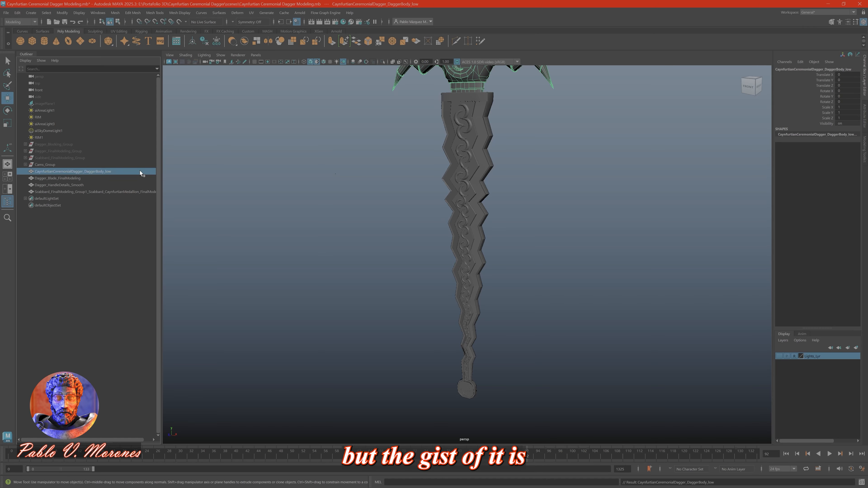
Move the combined scabbard mesh sideways off the blade by setting its Translate X to 500.
key(f)
click(58, 178)
key(f)
click(95, 192)
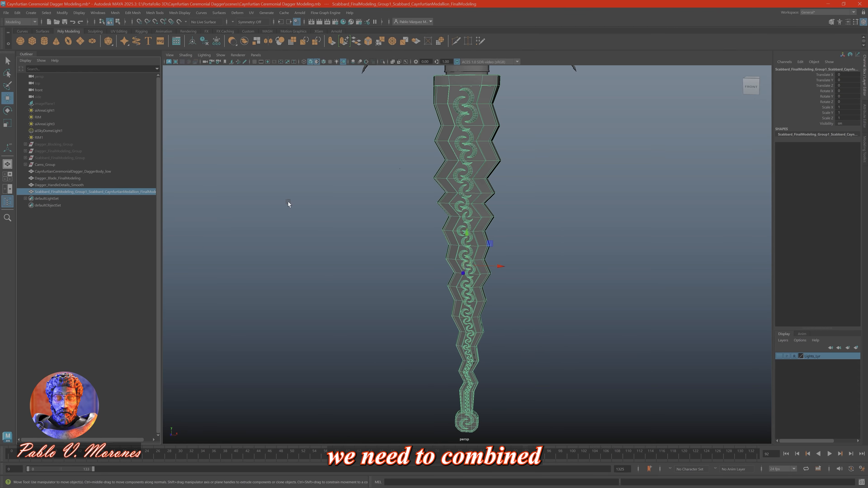
drag(501, 267, 603, 275)
scroll(603, 275, down, 3)
click(848, 74)
text(500)
key(Return)
click(686, 181)
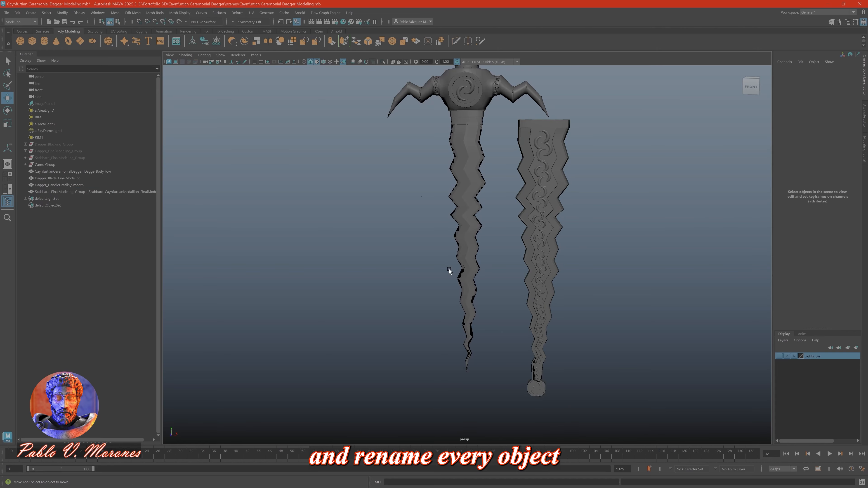
Rename the dagger's blade mesh as CaynfurtianCeremonialDagger_Blade_low.
alt+middle_drag(235, 167, 210, 230)
click(429, 200)
scroll(429, 200, up, 4)
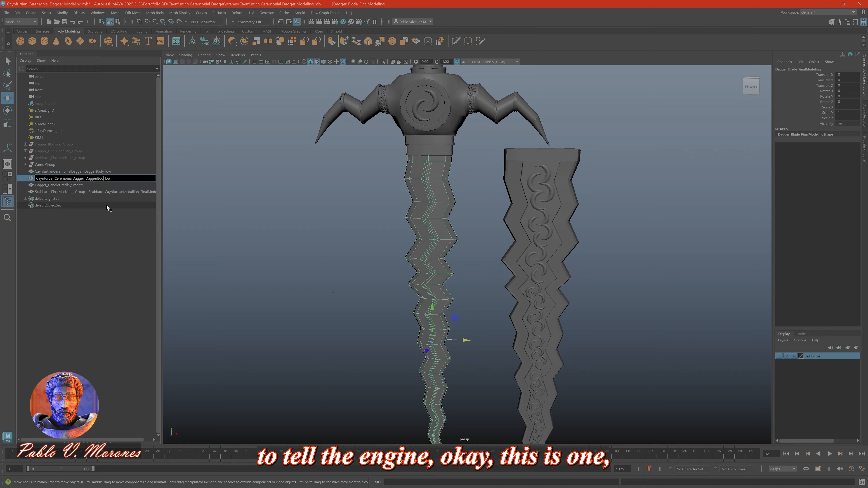
key(BackSpace)
key(BackSpace)
key(BackSpace)
key(BackSpace)
key(BackSpace)
key(BackSpace)
key(BackSpace)
key(BackSpace)
key(BackSpace)
text(Blade)
key(Return)
Rename the smoothed dagger handle mesh as CaynfurtianCeremonialDagger_Handle_low.
click(120, 186)
key(f)
double_click(42, 188)
text(CaynfurtianCeremonialDagger_DaggerBody_low)
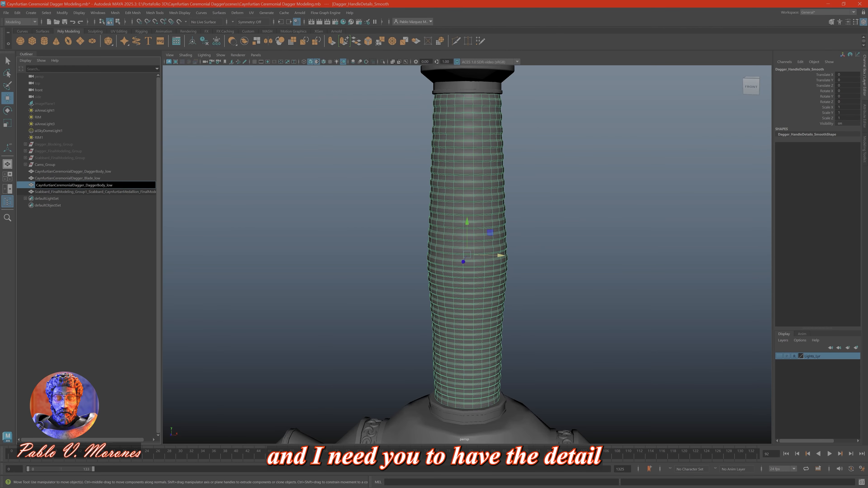
key(Left)
key(Left)
key(Left)
key(Left)
key(BackSpace)
key(BackSpace)
key(BackSpace)
key(BackSpace)
key(BackSpace)
key(BackSpace)
key(BackSpace)
key(BackSpace)
key(BackSpace)
key(BackSpace)
text(Handle)
key(Return)
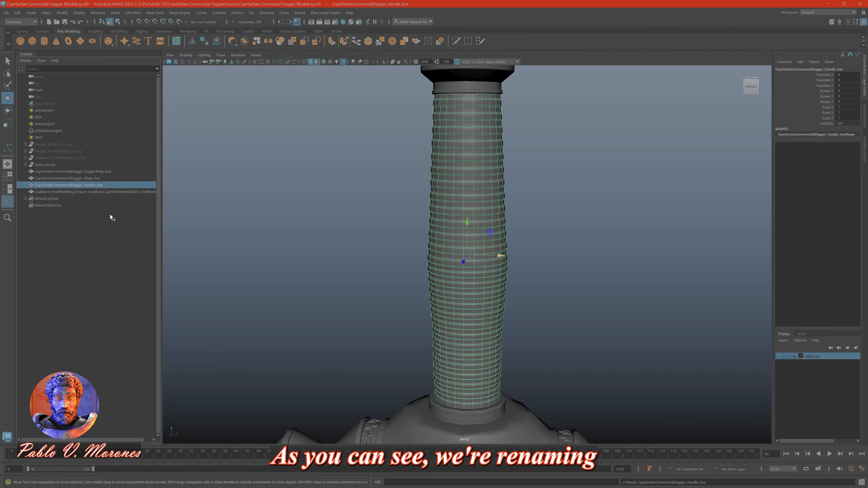
Rename the combined scabbard mesh as CaynfurtianCeremonialDagger_Scabbard_low.
click(119, 193)
scroll(570, 288, down, 6)
key(f)
double_click(133, 193)
text(CaynfurtianCeremonialDagger_DaggerBody_low)
key(Left)
key(Left)
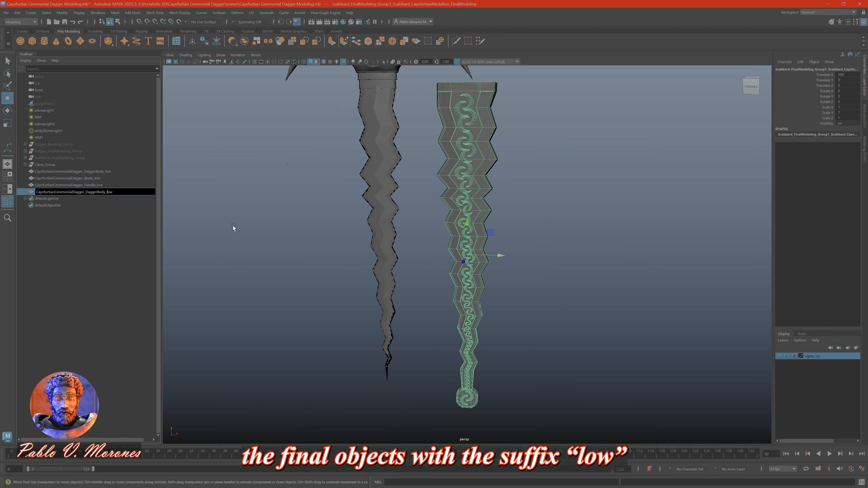
key(Left)
key(Left)
key(BackSpace)
key(BackSpace)
key(BackSpace)
key(BackSpace)
key(BackSpace)
key(BackSpace)
key(BackSpace)
key(BackSpace)
key(BackSpace)
key(BackSpace)
text(Scabbard)
key(Return)
Pack all UV shells of the four _low meshes together with Layout in the UV Editor and close the editor.
click(91, 173)
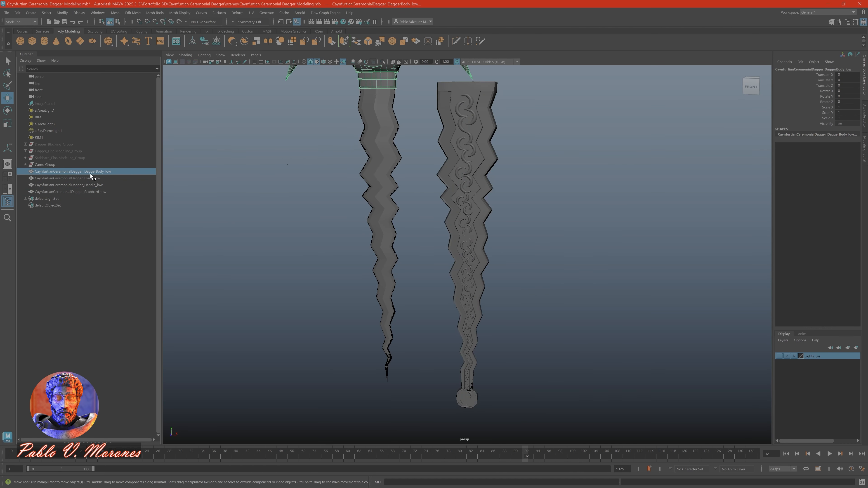
shift+click(68, 192)
key(f)
click(251, 13)
click(264, 25)
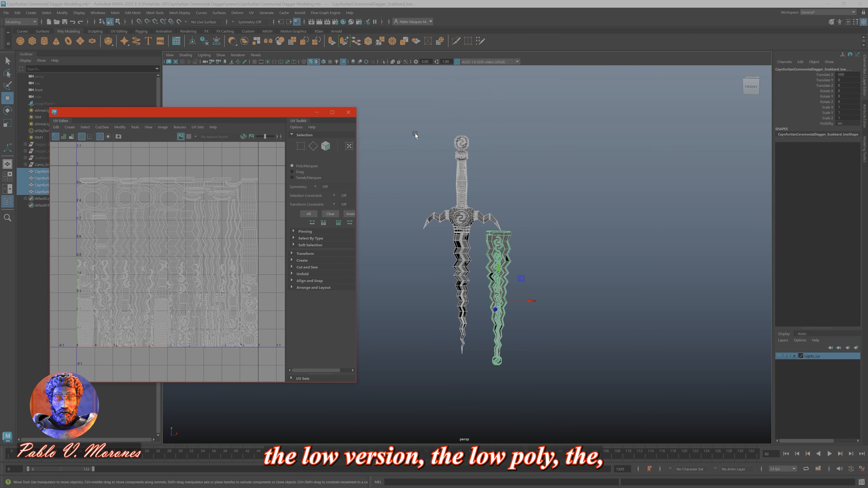
click(572, 385)
drag(572, 384, 398, 126)
scroll(146, 168, down, 3)
key(F11)
drag(86, 157, 244, 301)
key(f)
click(97, 128)
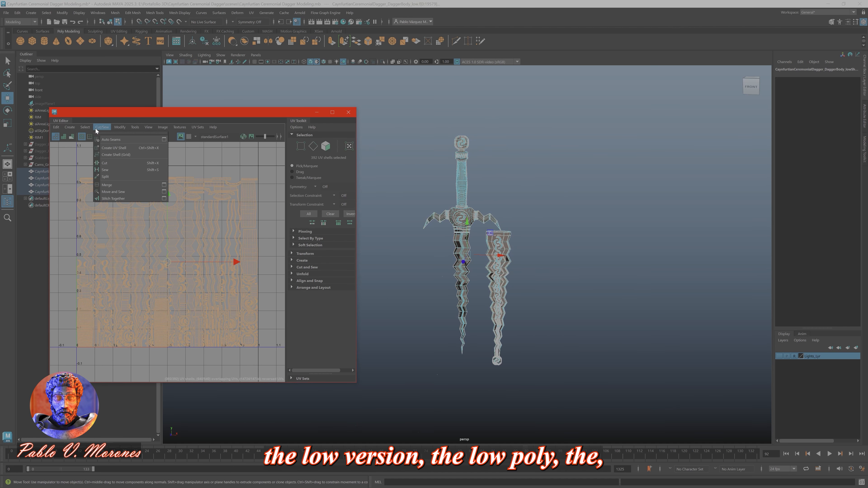
mouse_move(120, 127)
click(150, 233)
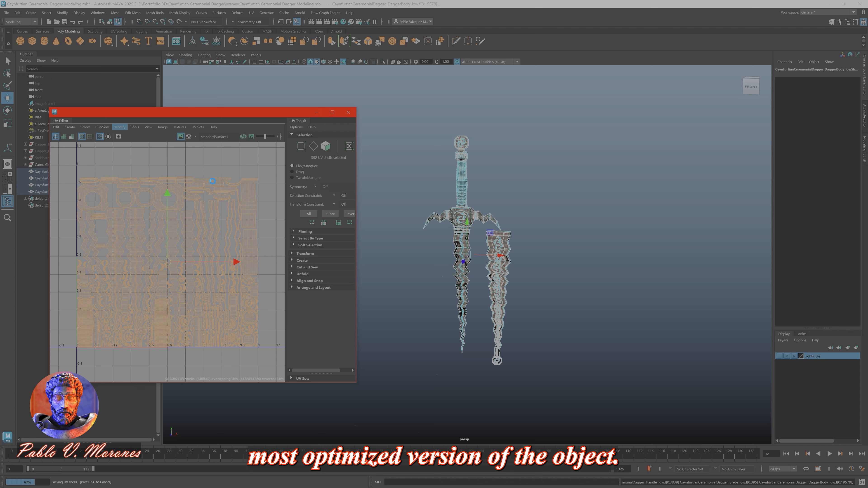
click(272, 161)
click(348, 112)
Return to object mode and freeze the transformations of the four _low meshes.
key(F8)
click(462, 219)
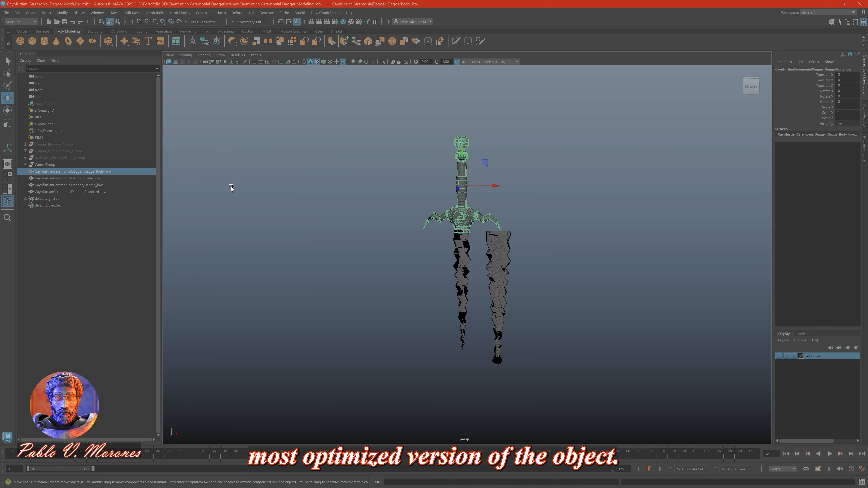
shift+click(71, 192)
key(f)
click(216, 41)
Group the four _low meshes and name the group CaynfurtianCeremonialDagger_low.
key(ctrl+g)
double_click(100, 171)
text(CaynfurtianCeremonialDagger_DaggerBody_low)
key(Left)
key(Left)
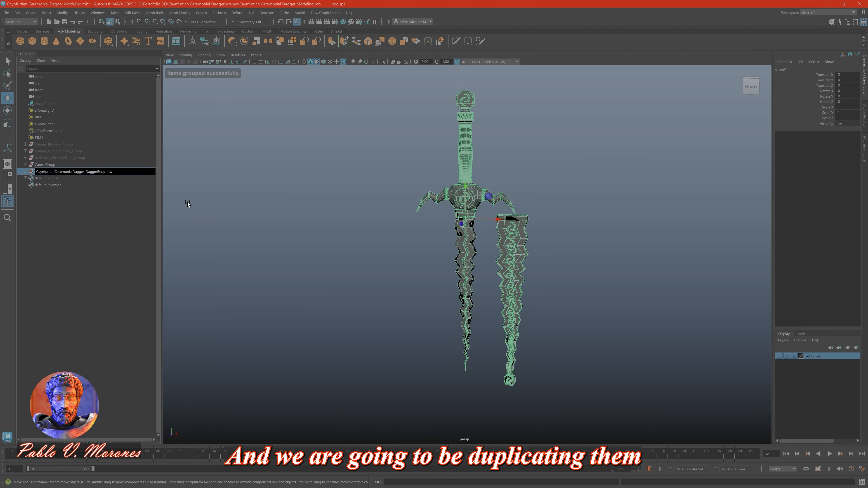
key(BackSpace)
key(BackSpace)
key(BackSpace)
key(BackSpace)
key(Return)
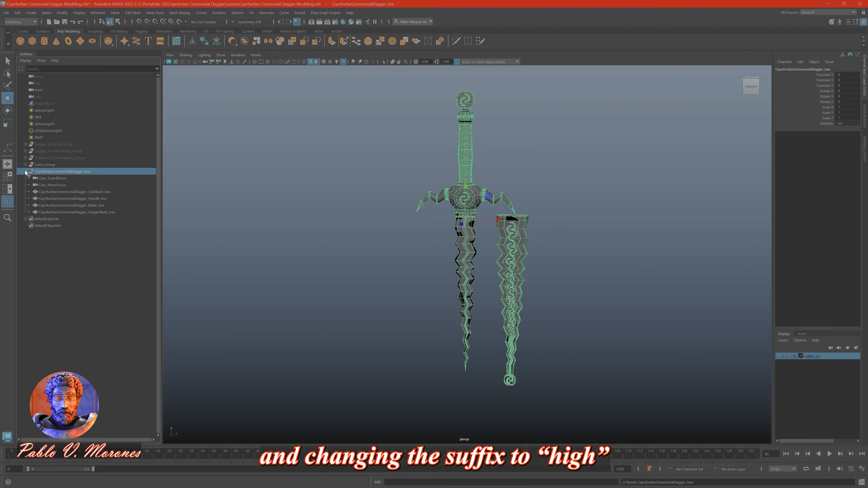
Duplicate the low-poly group and name the copy CaynfurtianCeremonialDagger_high.
key(ctrl+d)
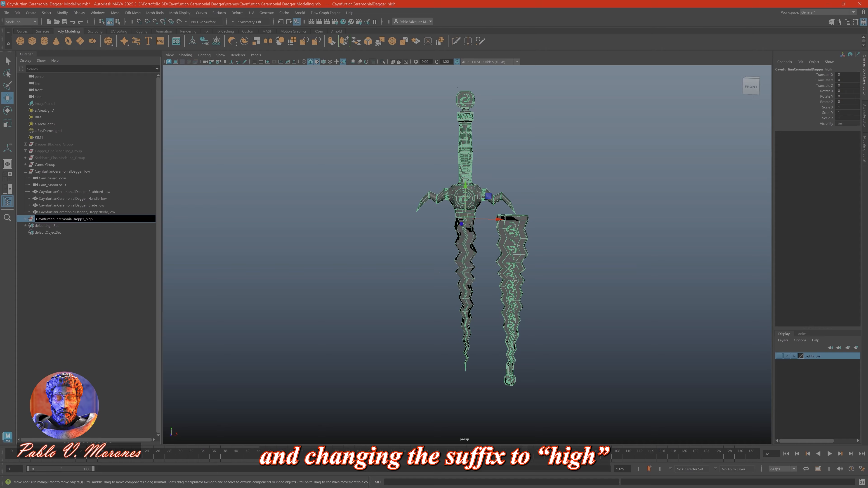
drag(84, 220, 168, 211)
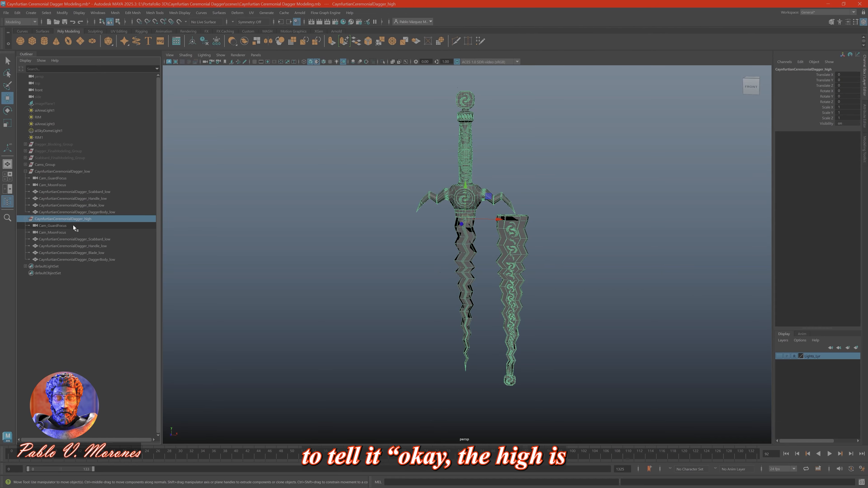
Move the two focus cameras from the low group into Cams_Group and delete their copies from the high group.
drag(74, 178, 76, 185)
middle_drag(58, 191, 52, 165)
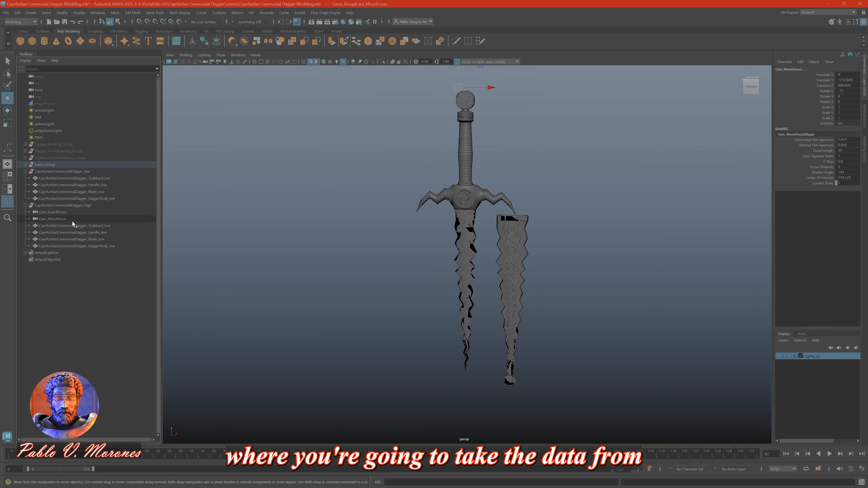
drag(73, 212, 72, 216)
key(Delete)
In the high group, rename the scabbard and handle meshes as CaynfurtianCeremonialDagger_Scabbard_high and CaynfurtianCeremonialDagger_Handle_high.
click(103, 206)
double_click(102, 212)
click(113, 212)
key(BackSpace)
key(BackSpace)
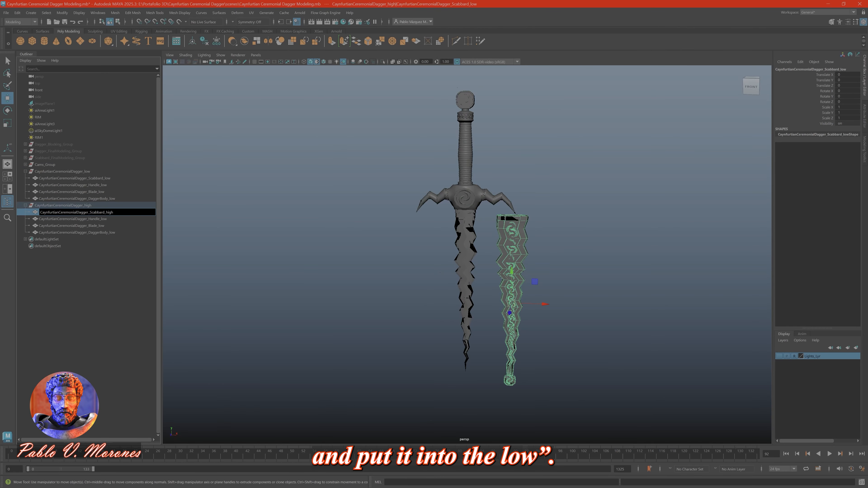
key(Return)
double_click(132, 220)
click(132, 219)
key(BackSpace)
key(BackSpace)
key(BackSpace)
text(high)
In the high group, rename the blade and dagger body meshes as CaynfurtianCeremonialDagger_Blade_high and CaynfurtianCeremonialDagger_DaggerBody_high.
double_click(135, 226)
key(BackSpace)
key(BackSpace)
key(BackSpace)
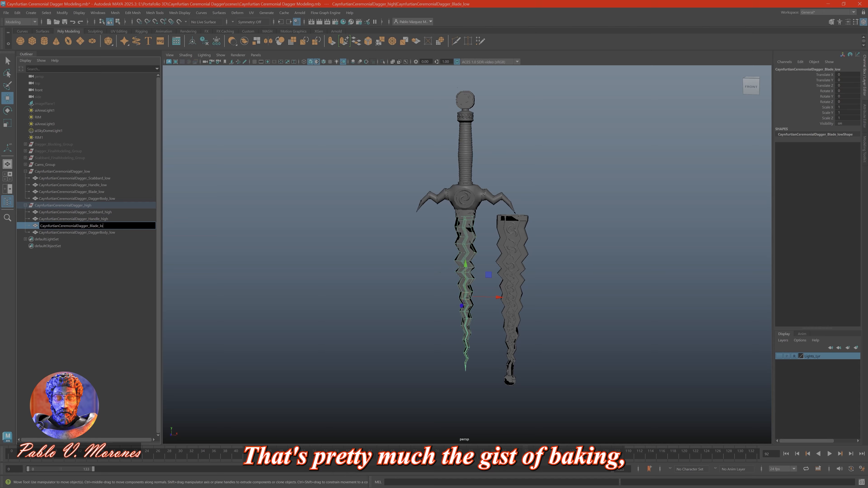
text(high)
key(Return)
double_click(134, 231)
key(BackSpace)
key(BackSpace)
key(BackSpace)
text(high)
key(Return)
Export the low-poly group as the OBJ file CaynfurtianCeremonialDagger_low in the project's assets folder.
click(90, 172)
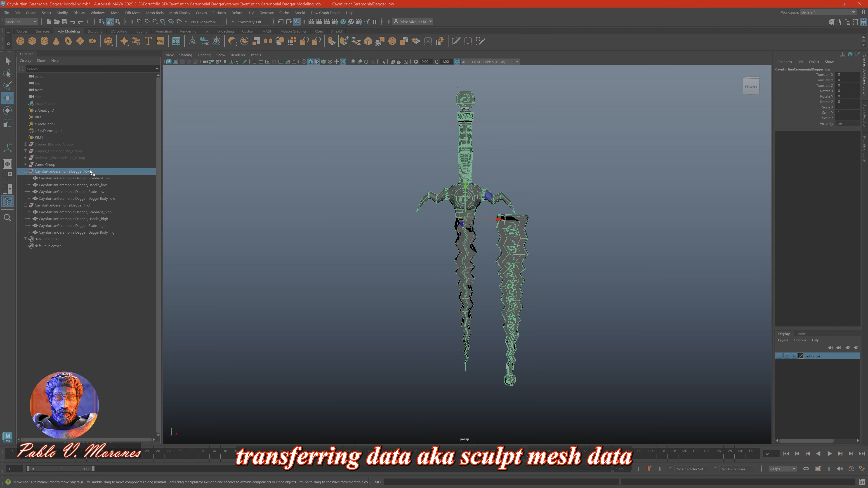
alt+drag(448, 223, 445, 206)
key(h)
key(h)
alt+drag(537, 178, 535, 172)
click(6, 12)
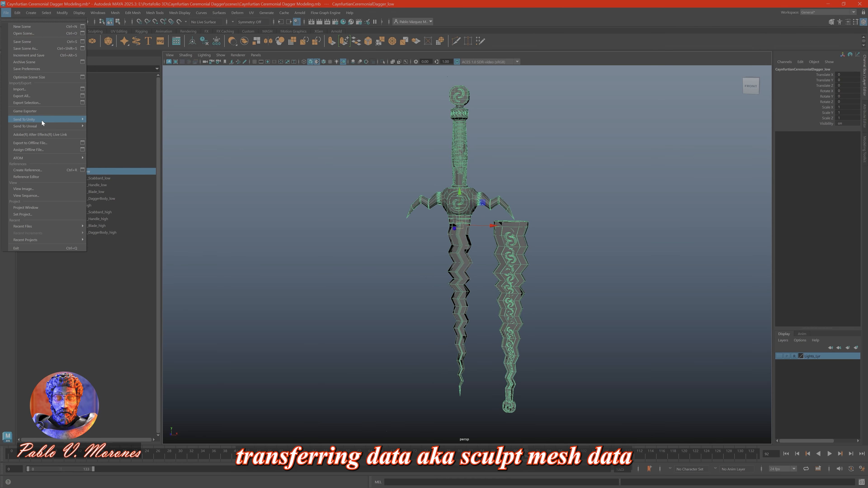
click(34, 103)
double_click(288, 85)
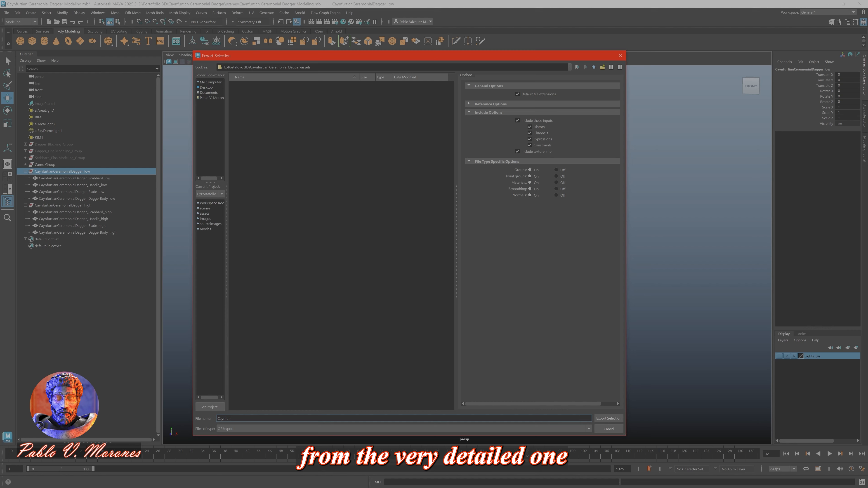
text(CaynfurtianCeremonialDagger_low)
key(Return)
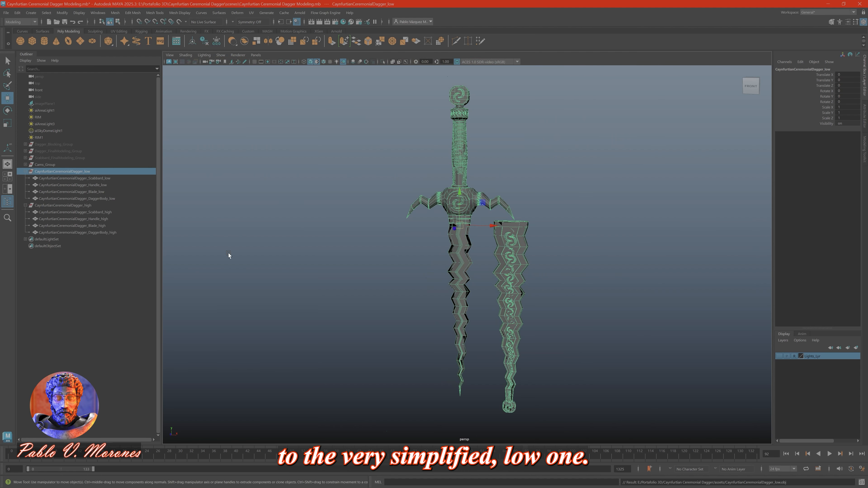
Export the high-poly group as the OBJ file CaynfurtianCeremonialDagger_high in the same assets folder.
click(63, 205)
click(6, 13)
click(34, 105)
click(324, 418)
key(BackSpace)
key(BackSpace)
key(BackSpace)
key(BackSpace)
key(BackSpace)
key(BackSpace)
key(BackSpace)
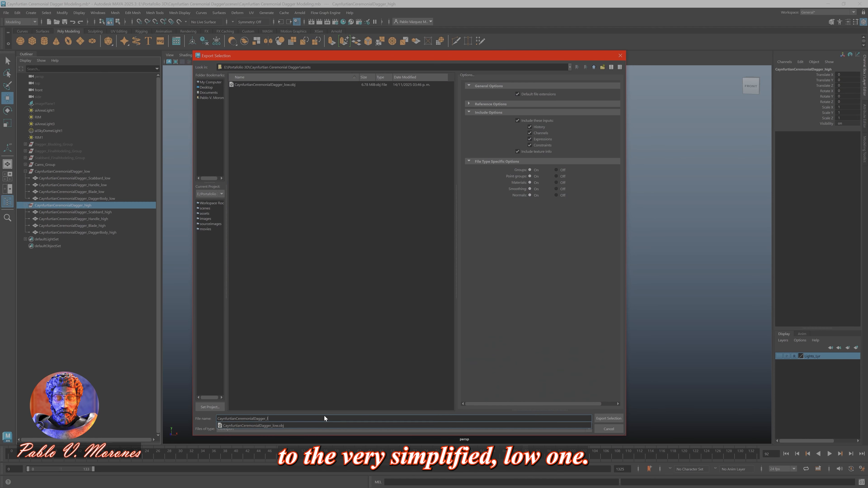
text(high)
key(Return)
Hide the high-poly group and save the scene.
key(ctrl+h)
click(112, 207)
click(515, 171)
key(ctrl+s)
scroll(516, 171, up, 3)
alt+middle_drag(515, 171, 484, 215)
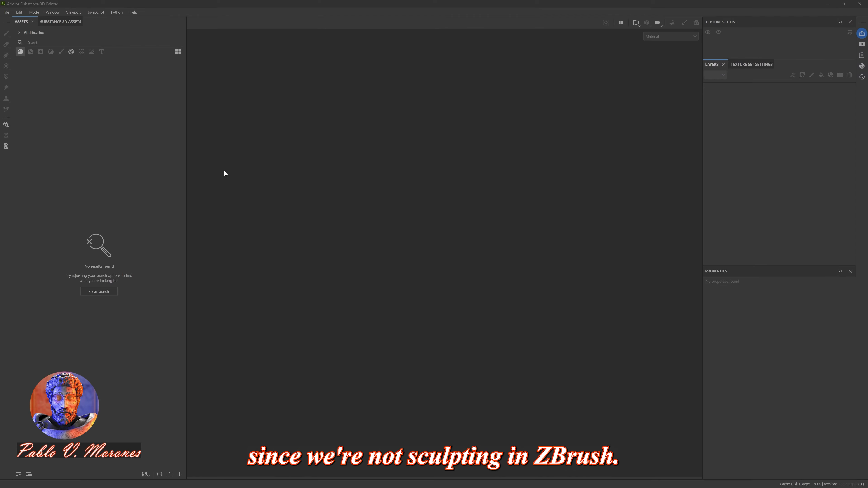
Switch to Substance 3D Painter and create a 4096 project with auto-unwrap off from the CaynfurtianCeremonialDagger_low mesh.
key(ctrl+n)
click(373, 281)
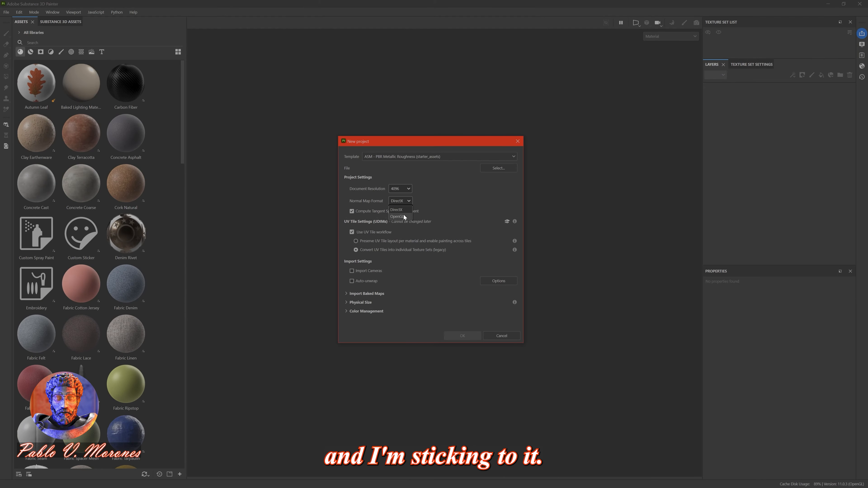
click(384, 343)
click(451, 164)
double_click(430, 195)
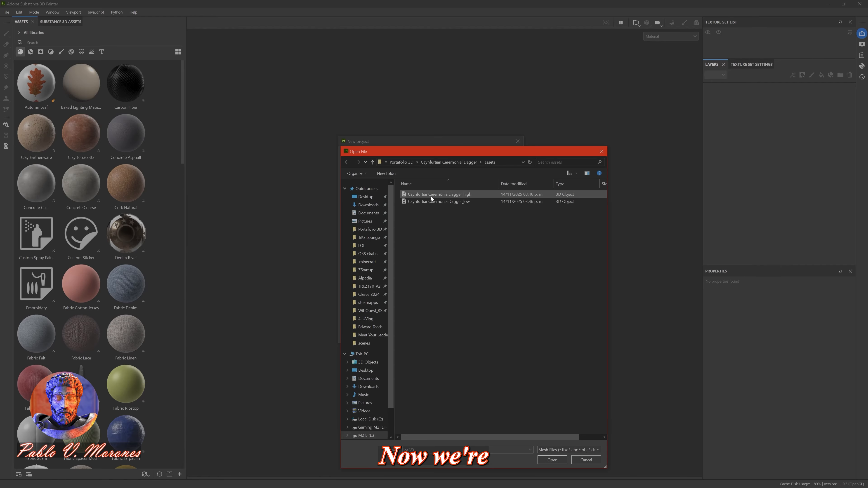
double_click(432, 201)
click(463, 336)
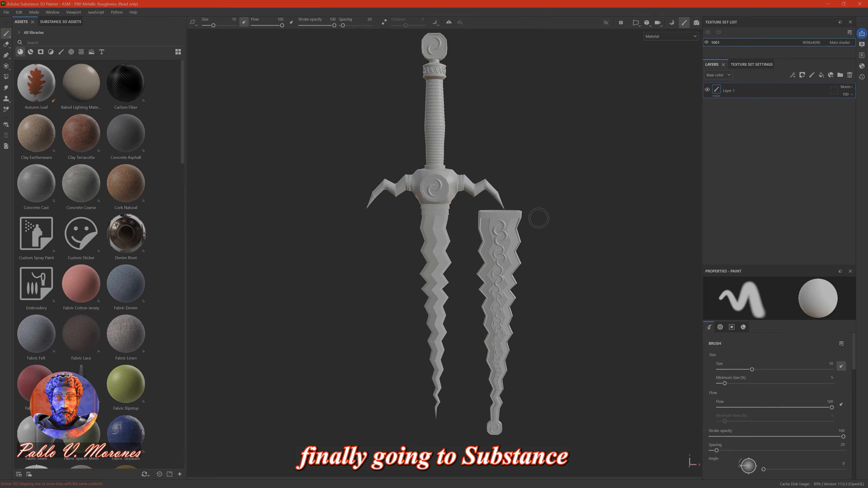
Enter mesh map baking, setting the output size to 4096 and enabling the Height and Bent normals bakers.
alt+drag(709, 251, 390, 125)
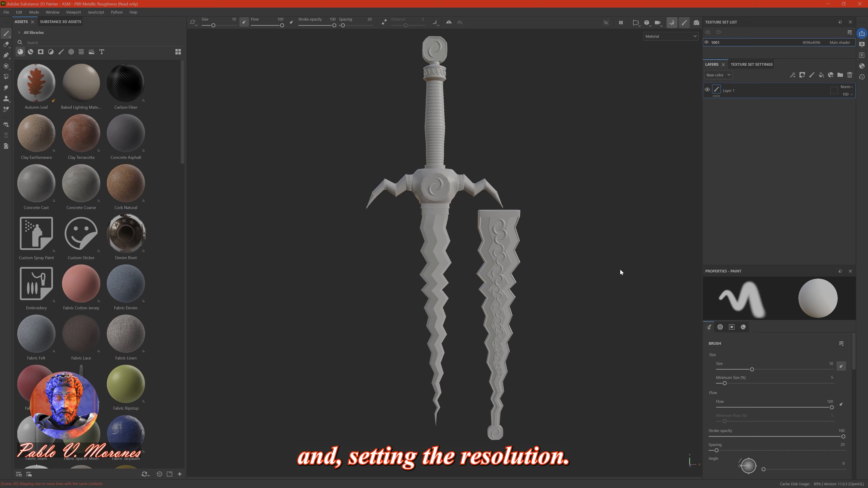
click(144, 57)
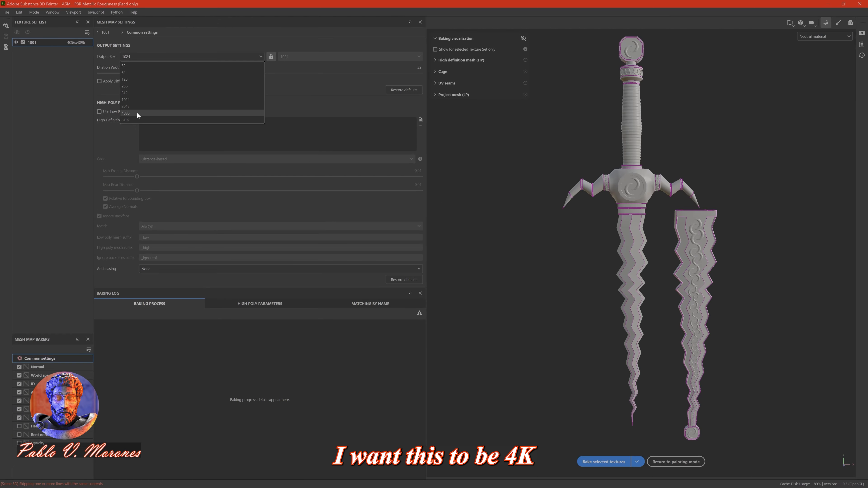
click(137, 114)
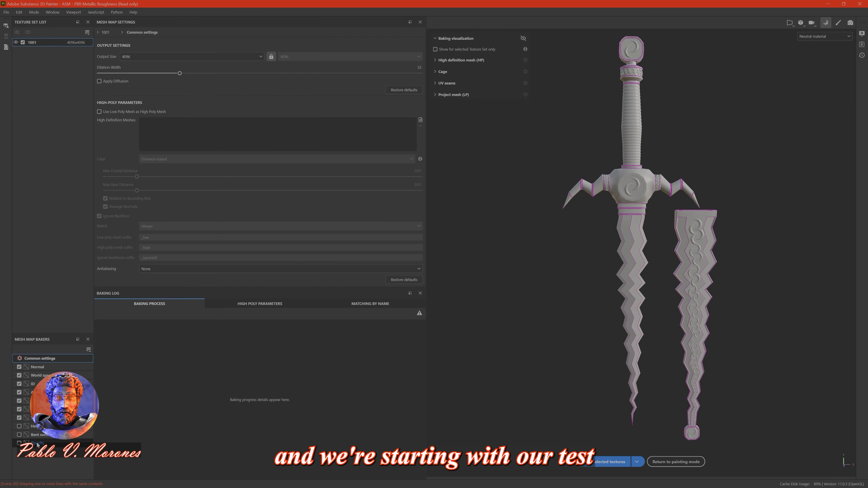
click(54, 437)
click(20, 435)
Load CaynfurtianCeremonialDagger_high.obj as the high definition mesh in the common settings and set matching to By Mesh Name.
click(48, 358)
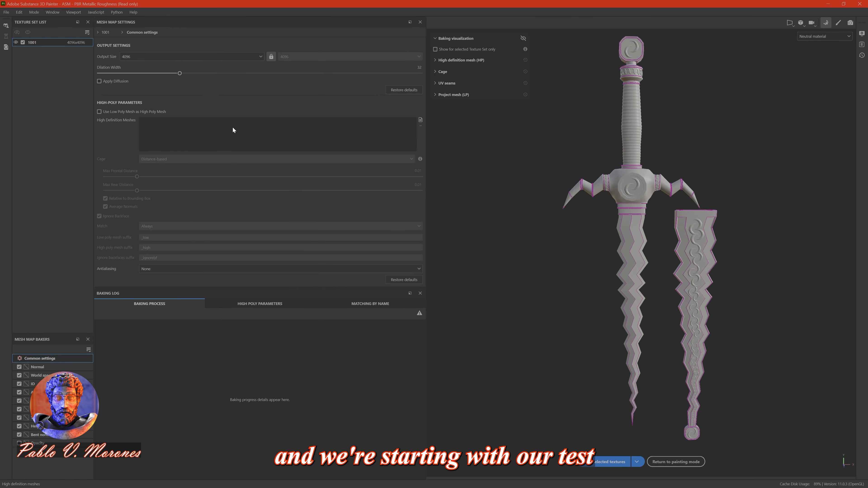
click(421, 120)
double_click(113, 58)
click(280, 226)
click(180, 242)
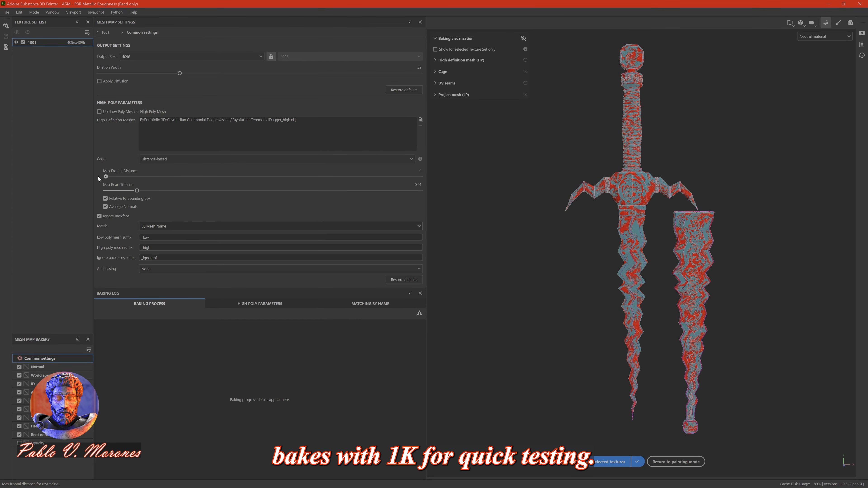
Set Max Frontal Distance to 0.0001 in the common settings and show the baking log's Matching by Name results.
scroll(518, 244, up, 10)
scroll(611, 226, down, 10)
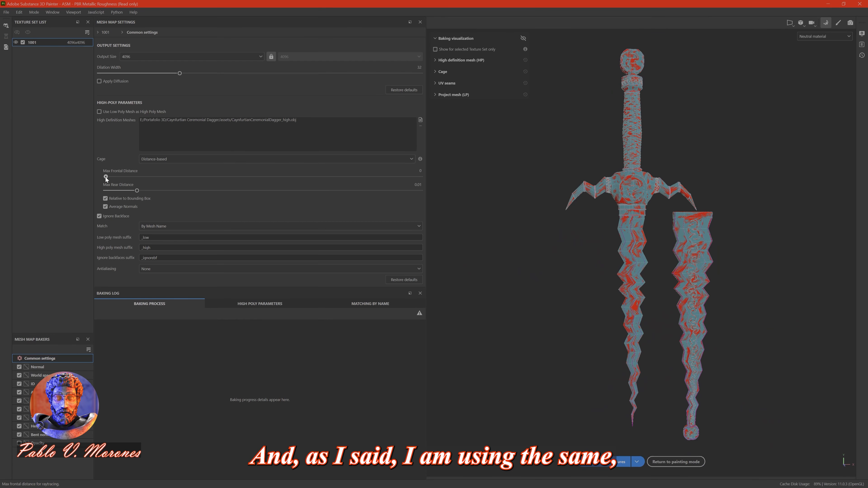
drag(106, 177, 108, 177)
click(370, 303)
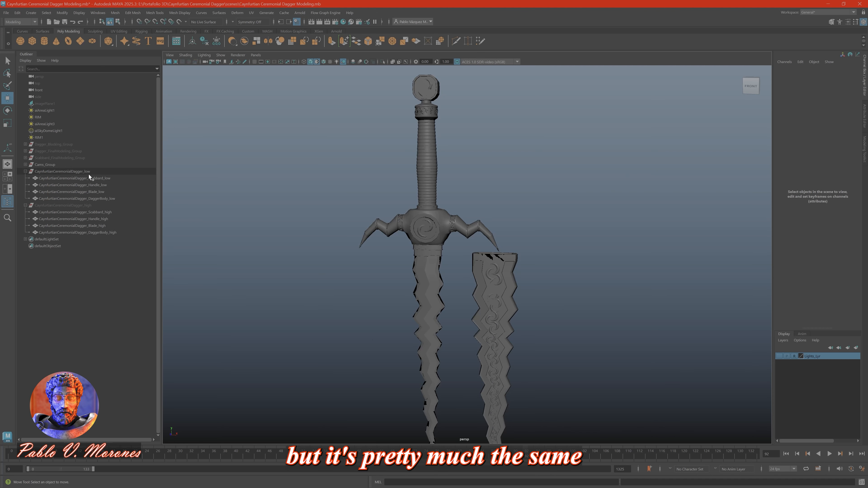
Switch to Maya and re-export the high-poly group over CaynfurtianCeremonialDagger_high.obj.
click(89, 172)
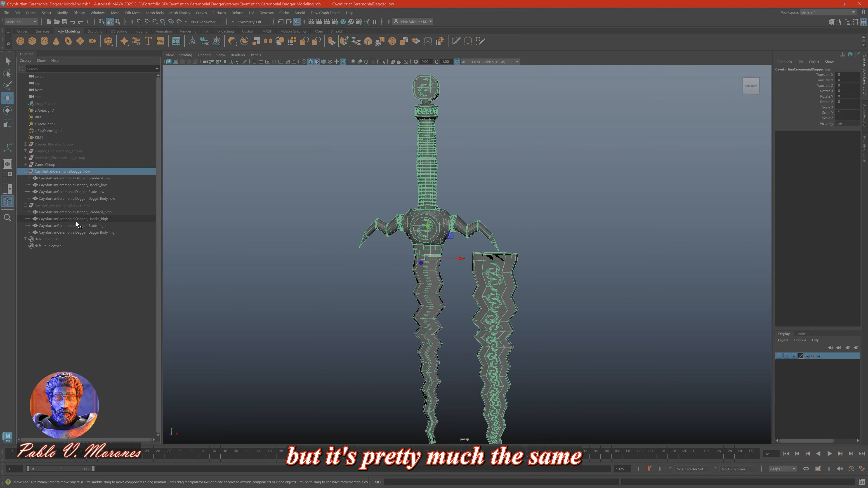
click(5, 12)
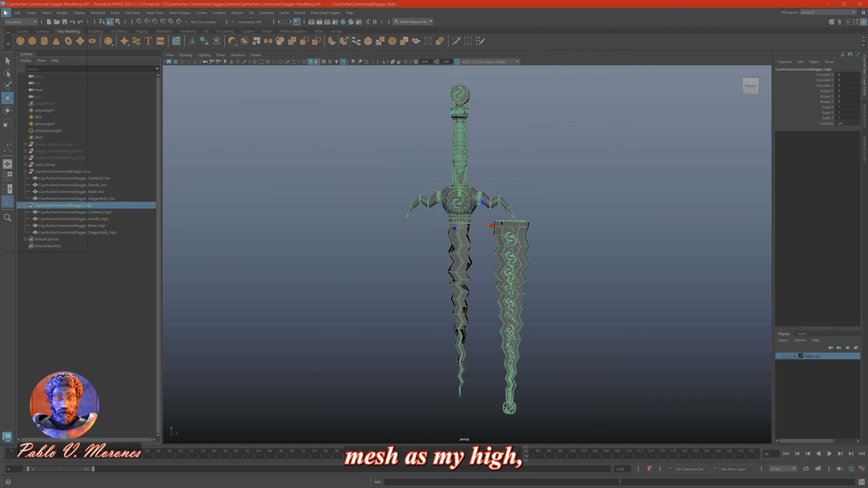
click(5, 12)
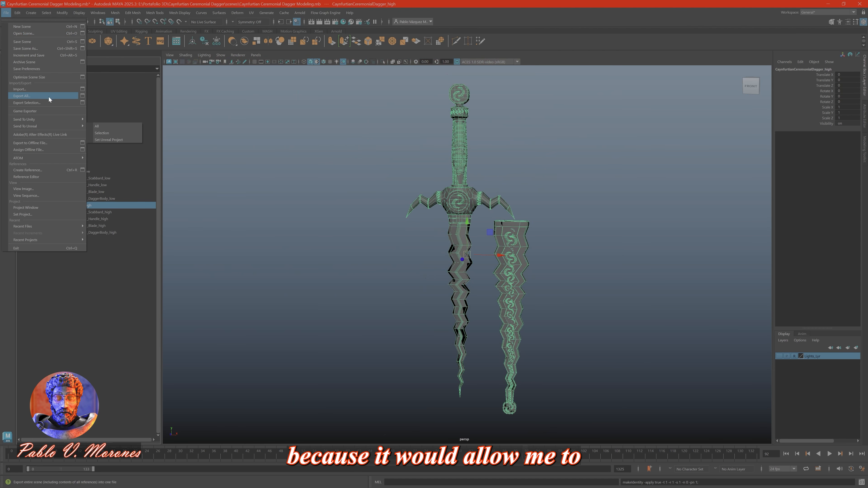
click(24, 94)
click(303, 86)
double_click(302, 86)
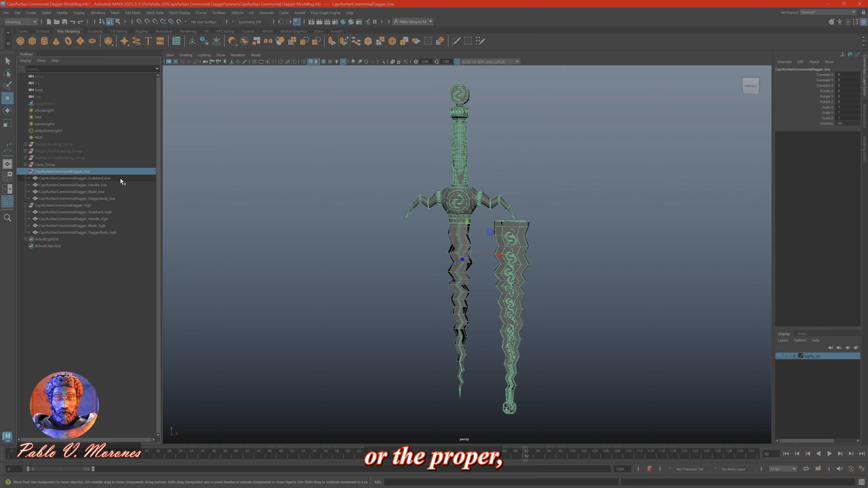
Ungroup the CaynfurtianCeremonialDagger_low and CaynfurtianCeremonialDagger_high groups.
click(17, 13)
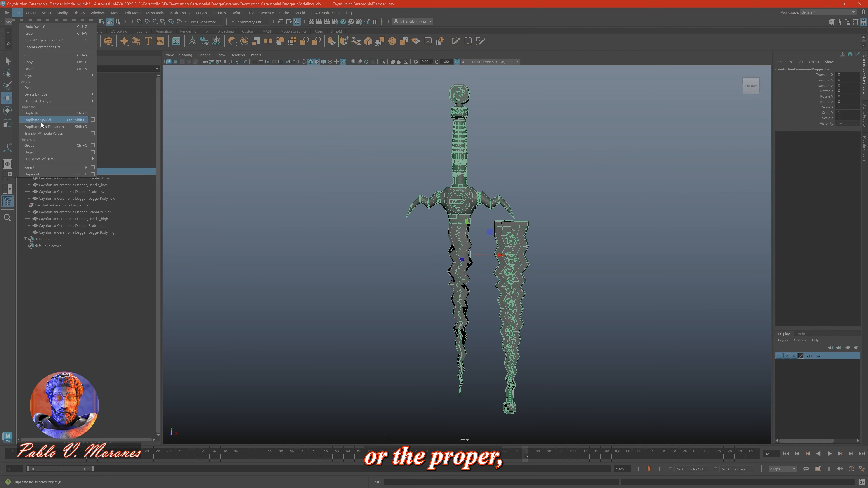
click(43, 150)
click(85, 172)
key(g)
Export the four ungrouped low-poly meshes, replacing CaynfurtianCeremonialDagger_low.obj.
click(113, 172)
shift+click(112, 192)
scroll(480, 173, up, 1)
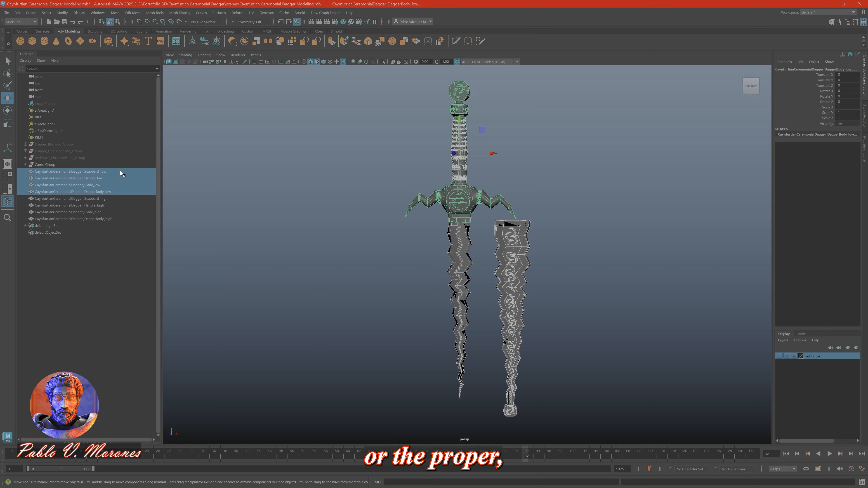
click(6, 12)
click(53, 125)
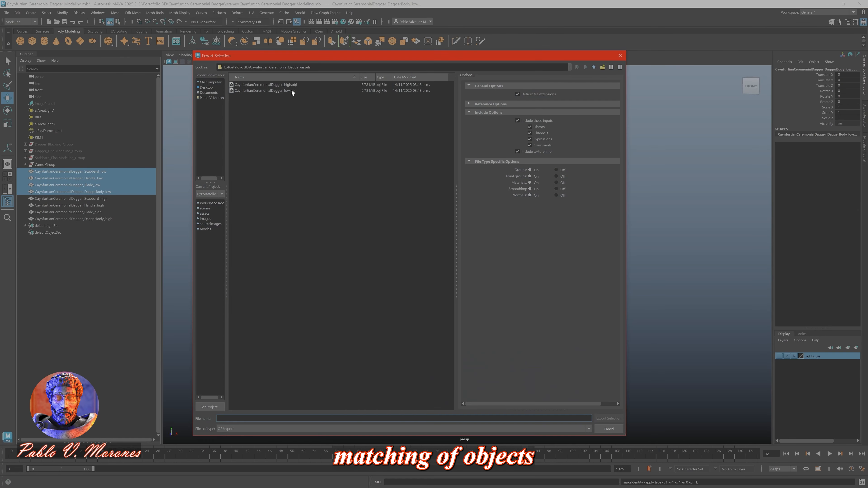
double_click(292, 91)
click(382, 262)
Export the four high-poly meshes over CaynfurtianCeremonialDagger_high.obj and reload the high definition mesh in Substance 3D Painter.
click(113, 199)
shift+click(107, 219)
click(6, 13)
click(52, 126)
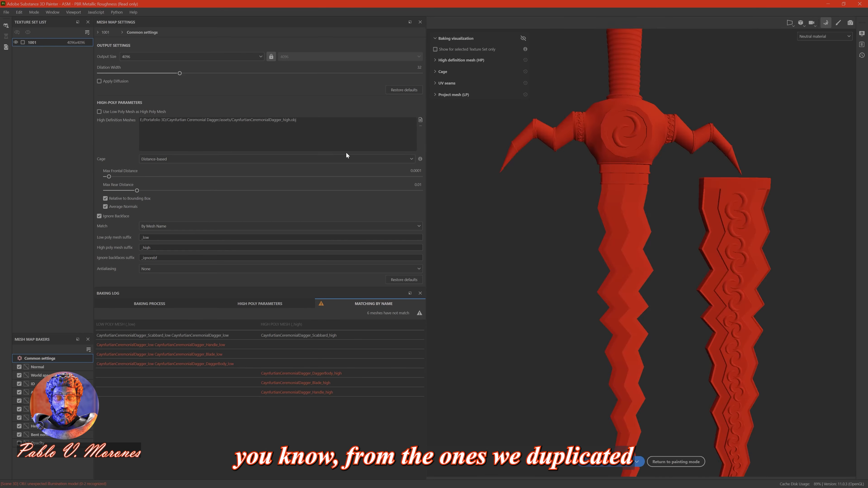
click(421, 120)
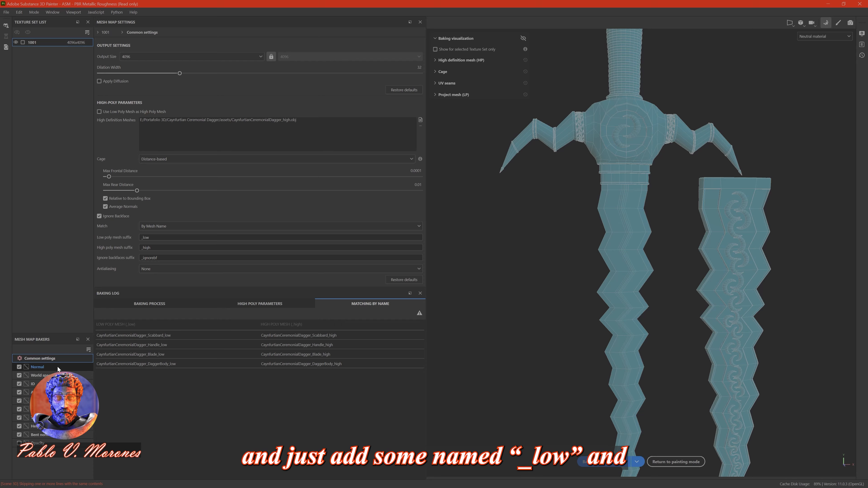
Disable the ID baker and set ambient occlusion to Ignore Backface By Mesh Name, Self Occlusion Only Same Mesh Name and Smooth attenuation.
click(32, 384)
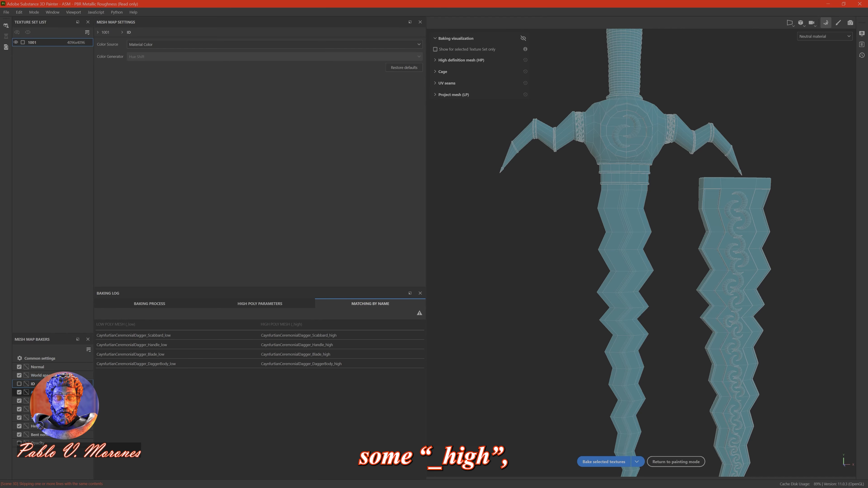
click(33, 392)
click(163, 120)
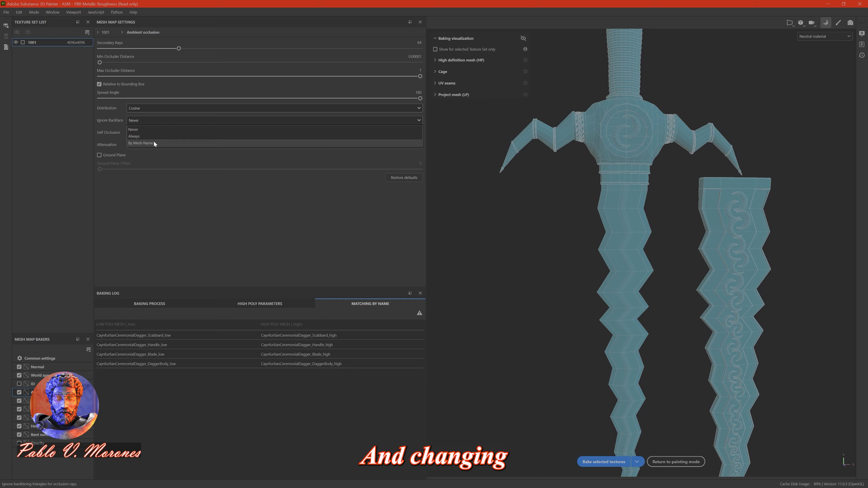
click(154, 141)
click(158, 133)
click(153, 149)
click(155, 145)
click(157, 154)
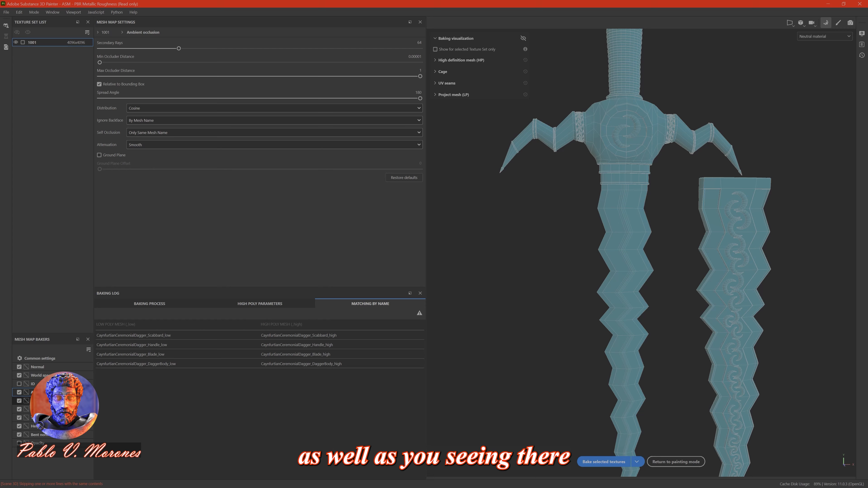
Adjust the curvature baker's settings and set the thickness baker's Self Occlusion to Only Same Mesh Name.
click(33, 401)
click(163, 91)
click(147, 107)
click(21, 411)
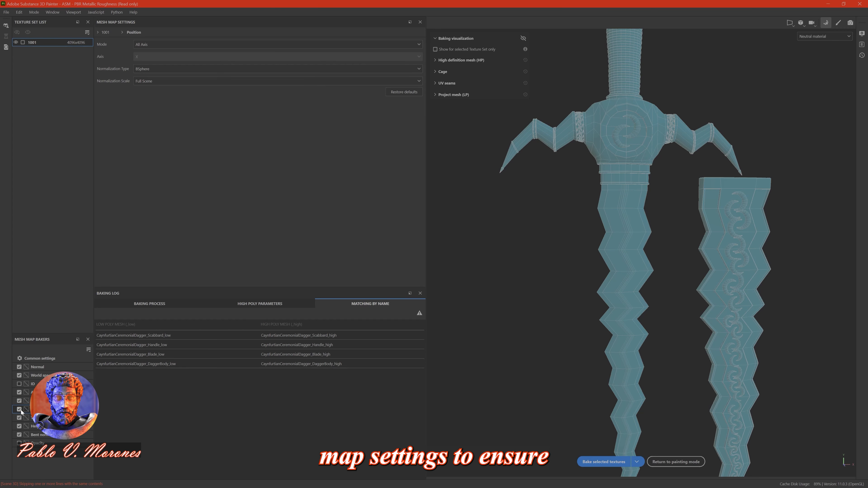
click(45, 418)
click(172, 121)
click(172, 138)
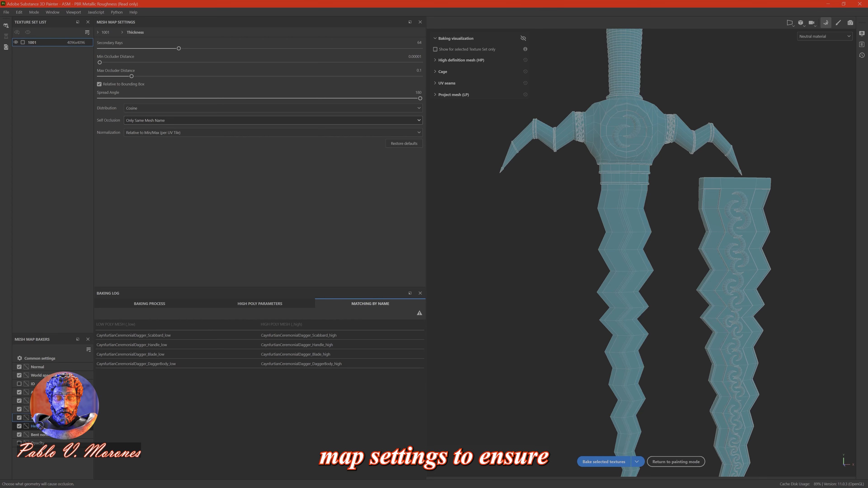
Set the bent normals baker to Ignore Backface By Mesh Name and Self Occlusion Only Same Mesh Name.
click(43, 426)
click(43, 435)
click(150, 120)
click(150, 142)
click(154, 132)
click(155, 148)
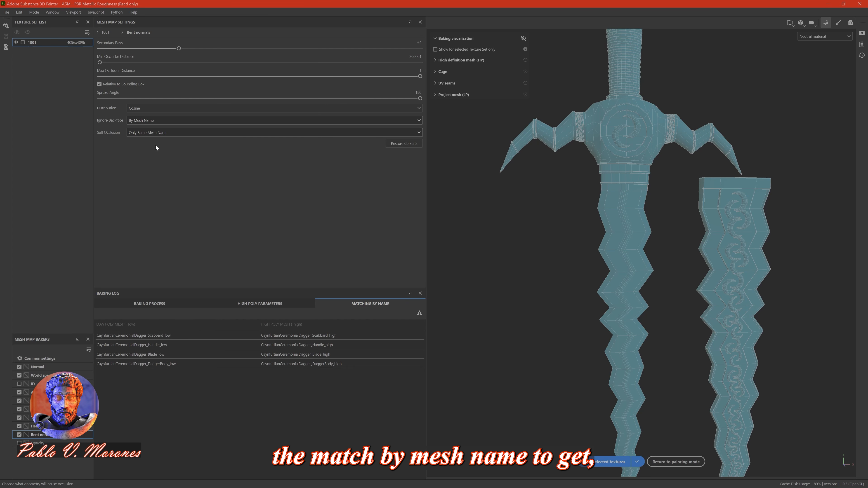
Set antialiasing to Supersampling 4x and output size to 1024 in the common settings, and bake the selected textures.
click(39, 359)
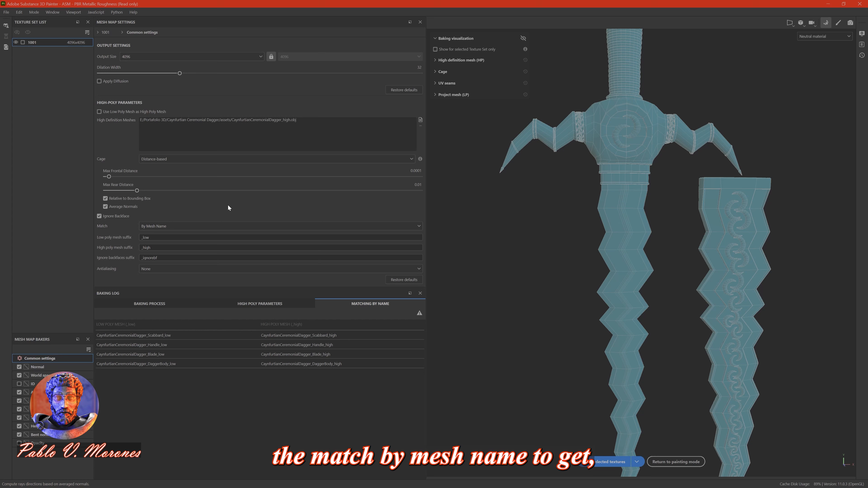
click(177, 269)
click(177, 286)
click(177, 56)
click(174, 86)
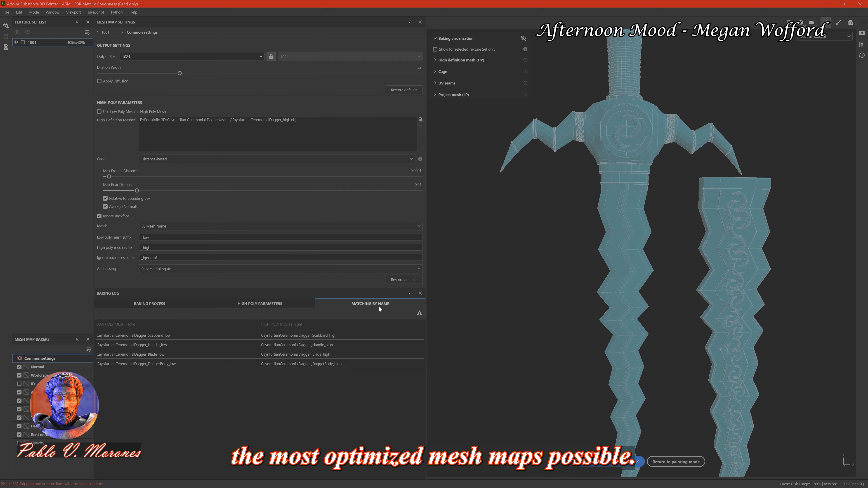
click(609, 466)
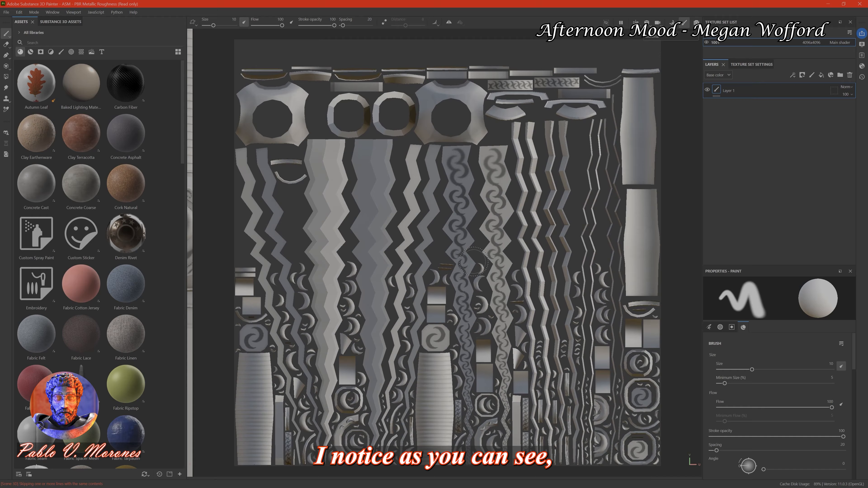
Inspect the baked result on the UV layout and on the 3D dagger for baking problems.
scroll(268, 310, up, 5)
alt+middle_drag(268, 310, 376, 94)
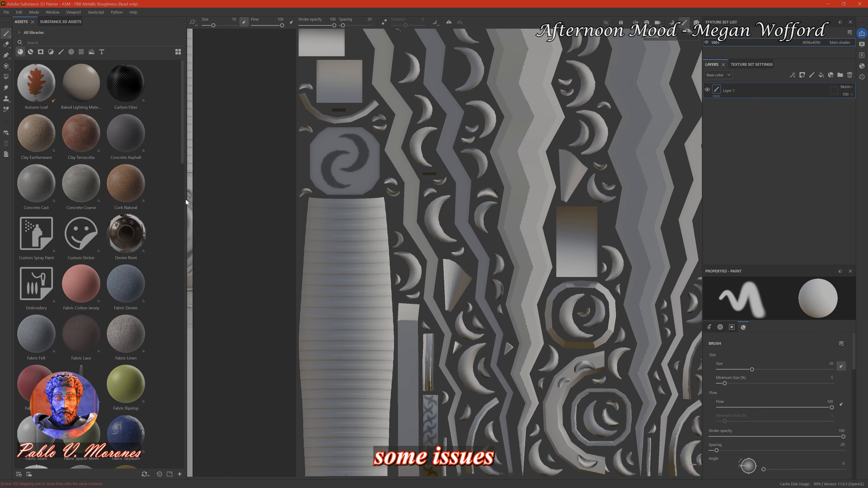
drag(193, 202, 274, 204)
key(F3)
scroll(302, 219, down, 5)
alt+middle_drag(302, 219, 313, 381)
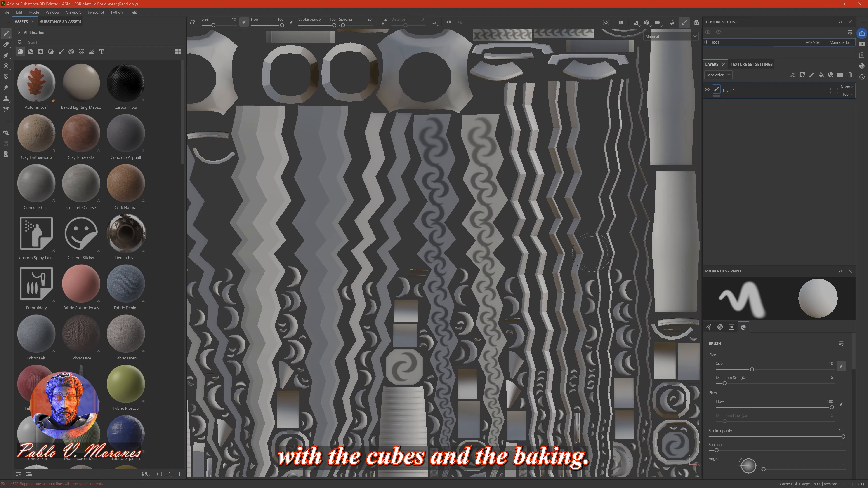
alt+middle_drag(586, 257, 696, 382)
key(F1)
key(F2)
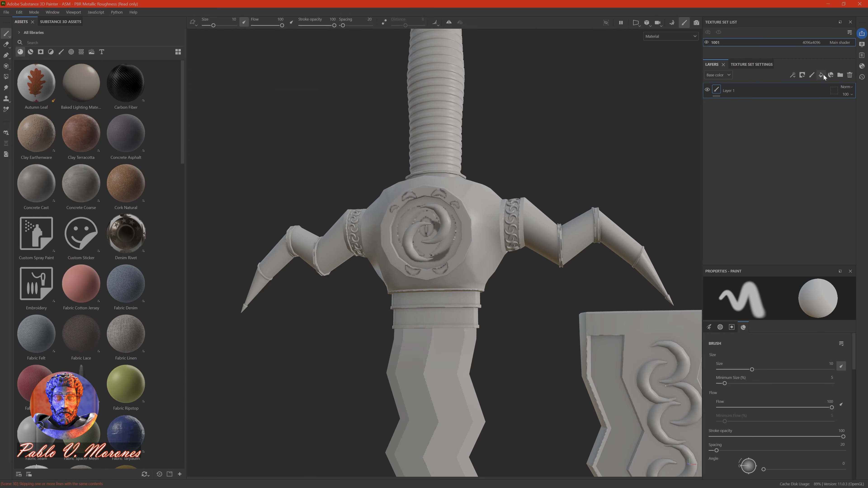
Replace Layer 1 with a fill layer that has a red base color.
key(Delete)
click(822, 75)
click(747, 468)
click(820, 400)
alt+drag(458, 301, 473, 312)
scroll(473, 312, up, 5)
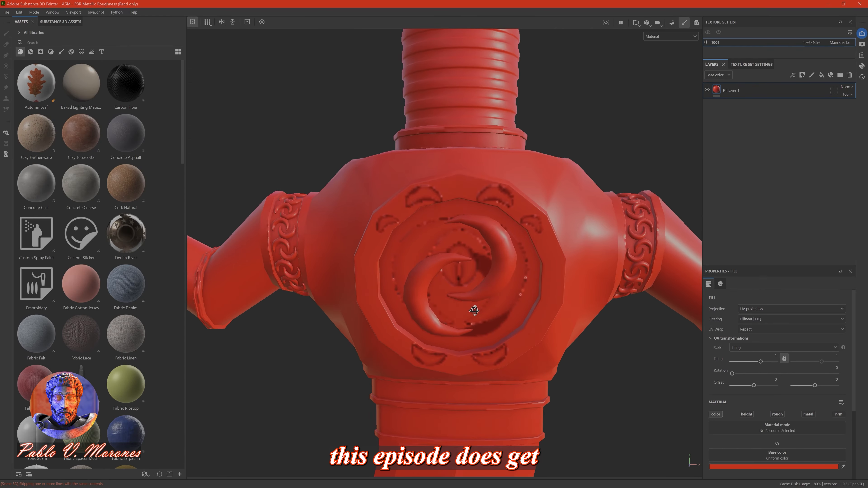
Add a black mask to the red fill layer and paint a test stroke on it in the UV layout.
key(F1)
scroll(567, 207, down, 4)
right_click(731, 91)
click(752, 104)
scroll(313, 272, up, 3)
mouse_move(294, 171)
ctrl+right_down()
mouse_move(315, 171)
mouse_move(274, 171)
ctrl+right_up()
drag(314, 145, 280, 159)
key(F2)
scroll(459, 335, up, 10)
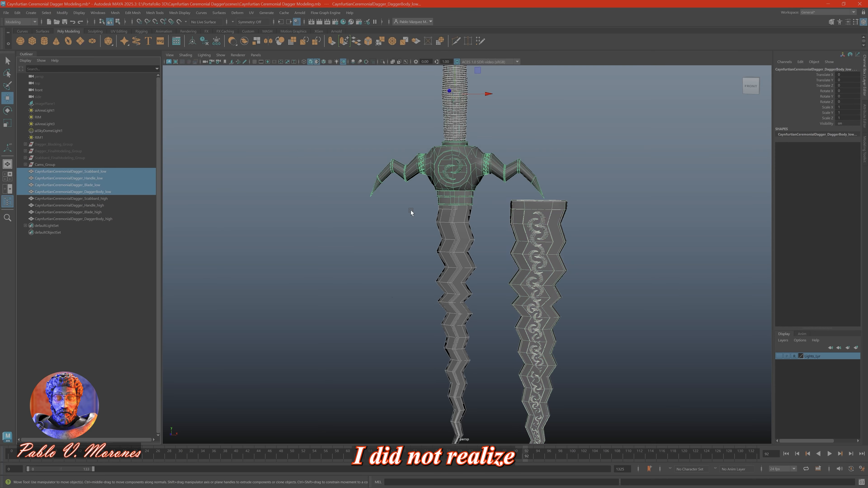
Switch to Maya and lay out the low-poly meshes' UVs with a 4096 packing resolution and 10-pixel shell padding.
click(251, 13)
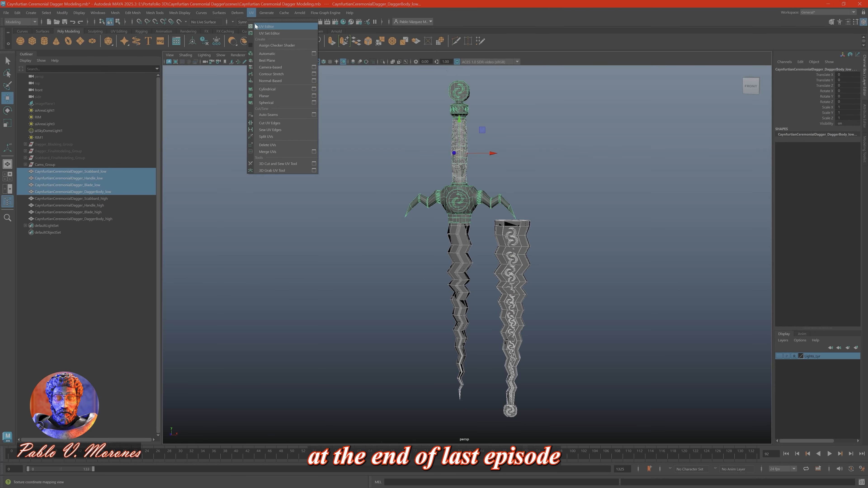
click(267, 25)
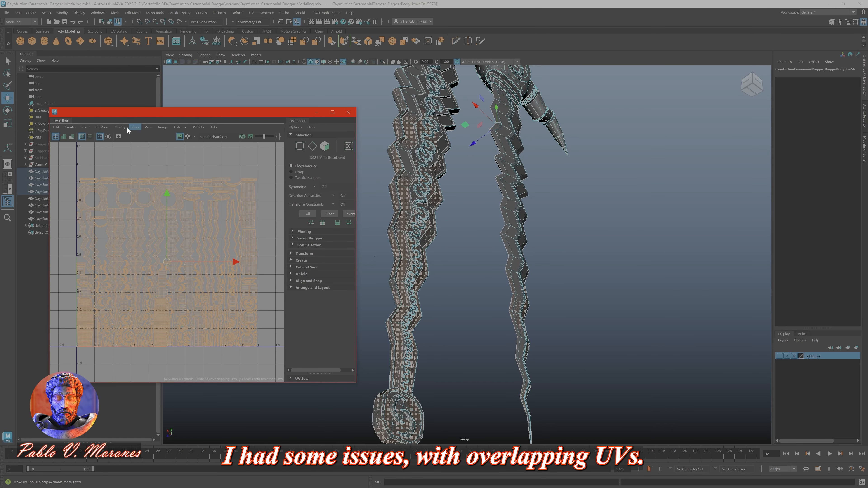
click(173, 230)
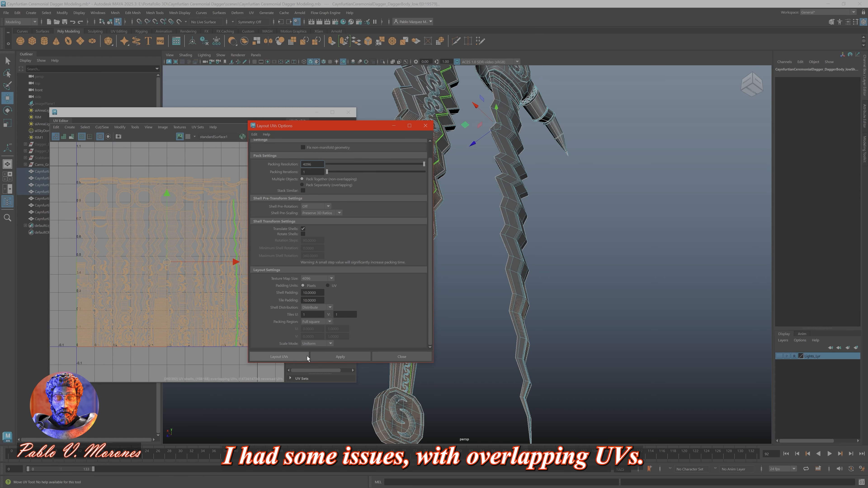
click(425, 358)
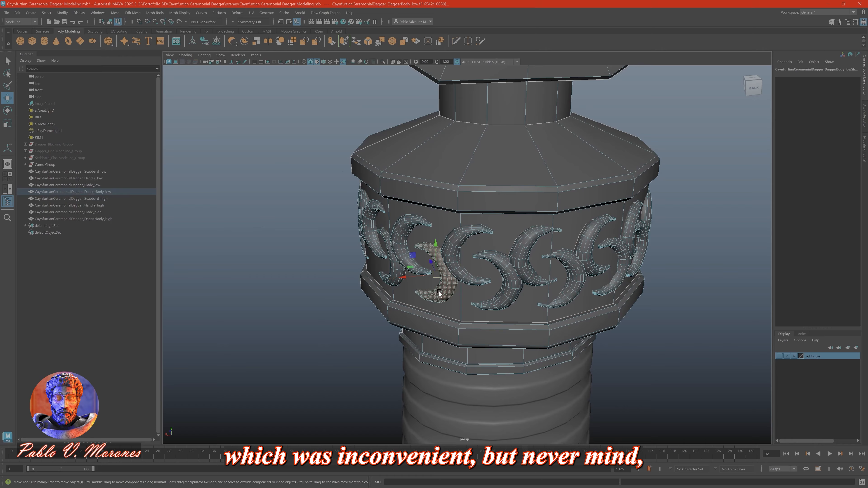
Inspect the crescent ornaments on the collar below the pommel of the low-poly dagger body.
scroll(371, 252, down, 3)
alt+drag(370, 252, 405, 259)
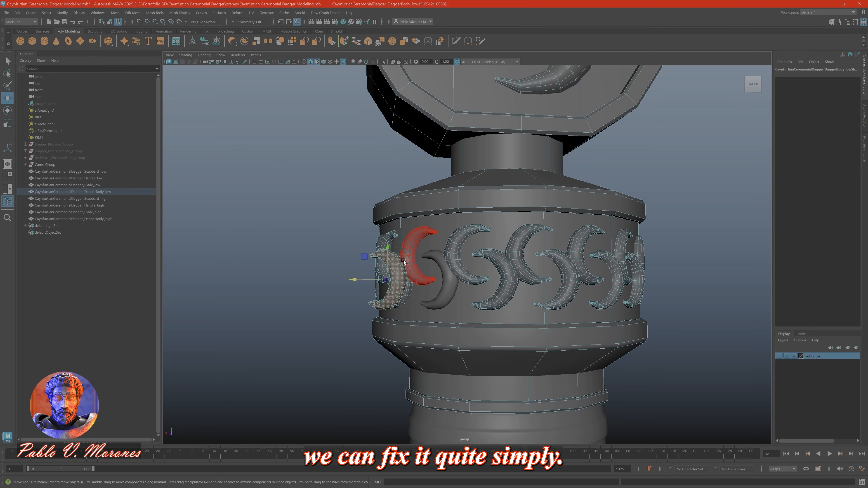
key(Delete)
scroll(393, 249, up, 3)
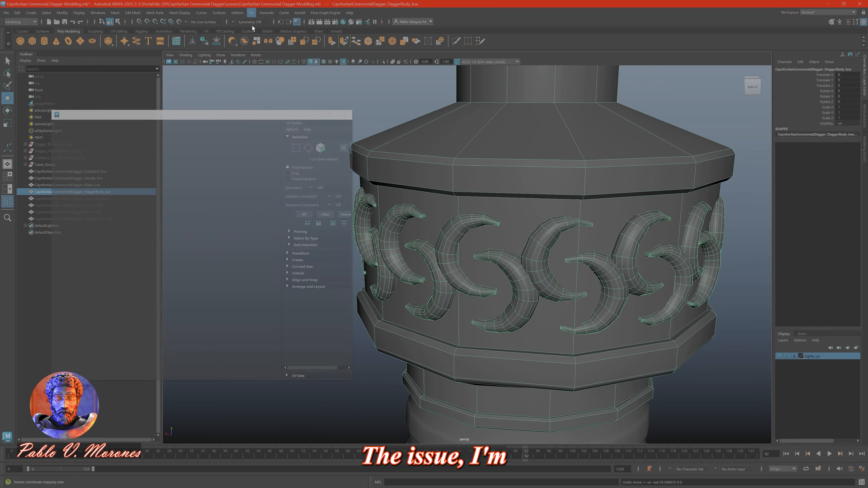
Select the low-poly UV shells in the UV Editor and lay them out again.
drag(69, 151, 267, 354)
key(ctrl+l)
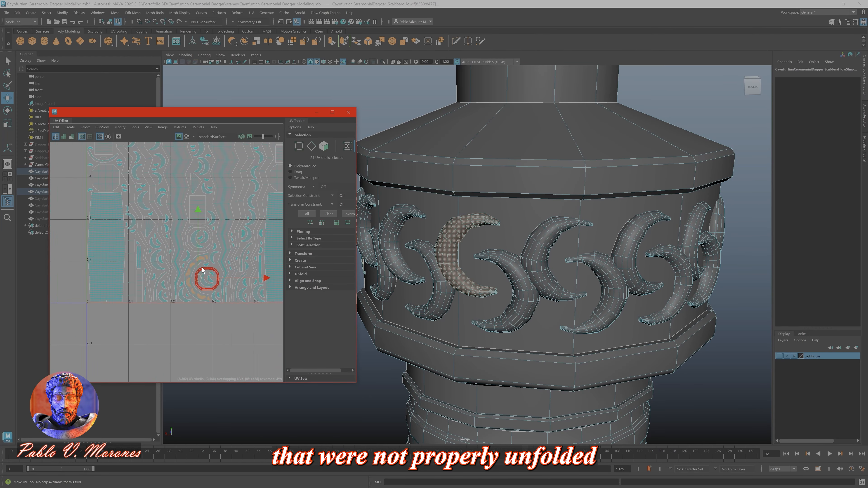
scroll(184, 309, down, 4)
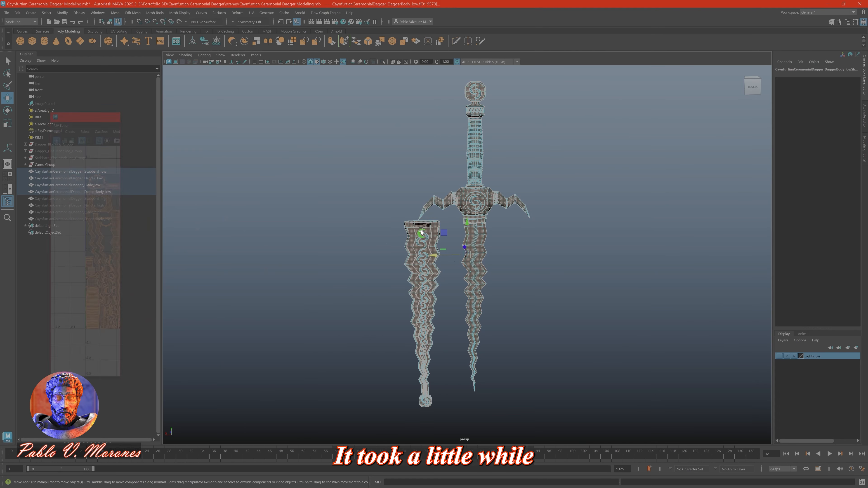
Export the low-poly meshes with the revised UVs and rebake the selected textures in Substance 3D Painter.
shift+click(113, 192)
click(6, 12)
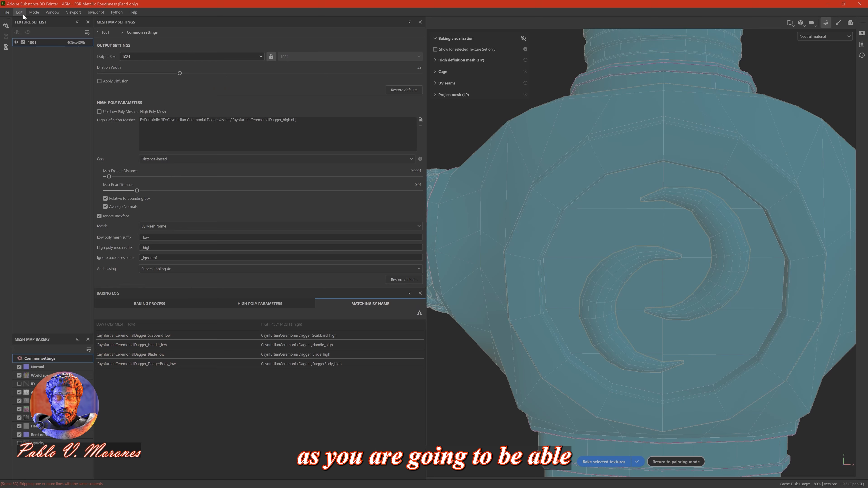
click(604, 462)
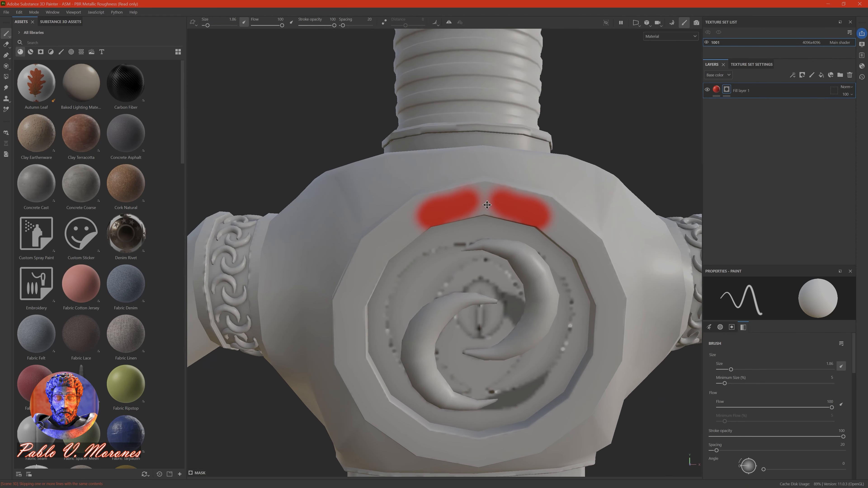
Clear the red fill layer's painted mask, brush over the medallion's centre and check the strokes on the 2D UV layout.
right_click(726, 89)
click(748, 166)
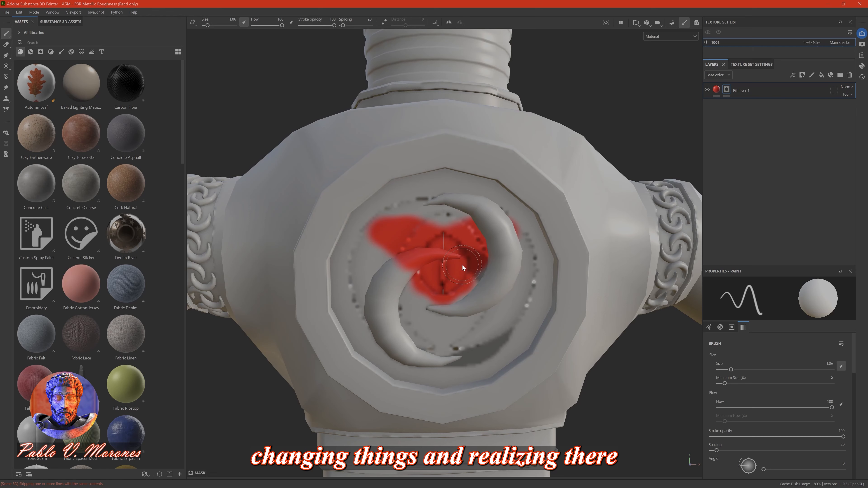
key(F3)
scroll(475, 286, up, 5)
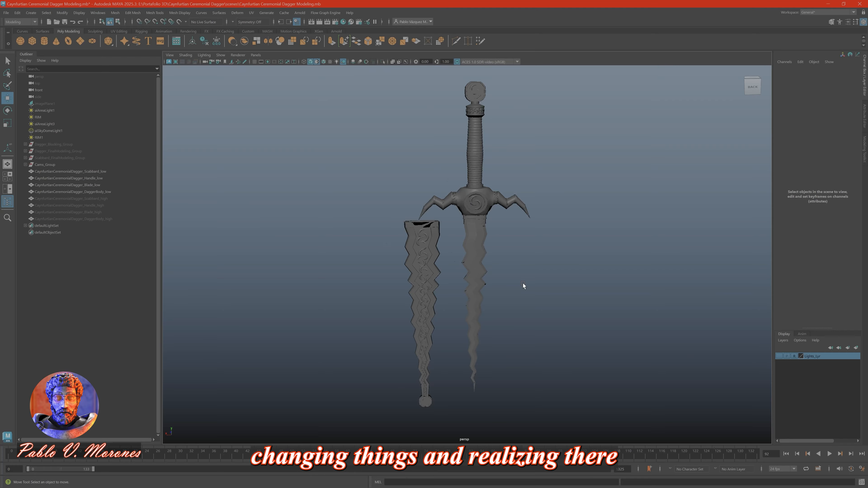
Switch to Maya, select all the low-poly dagger and scabbard meshes and show their shells in the UV Editor.
drag(389, 86, 544, 386)
key(f)
scroll(233, 253, up, 5)
alt+middle_drag(235, 329, 230, 261)
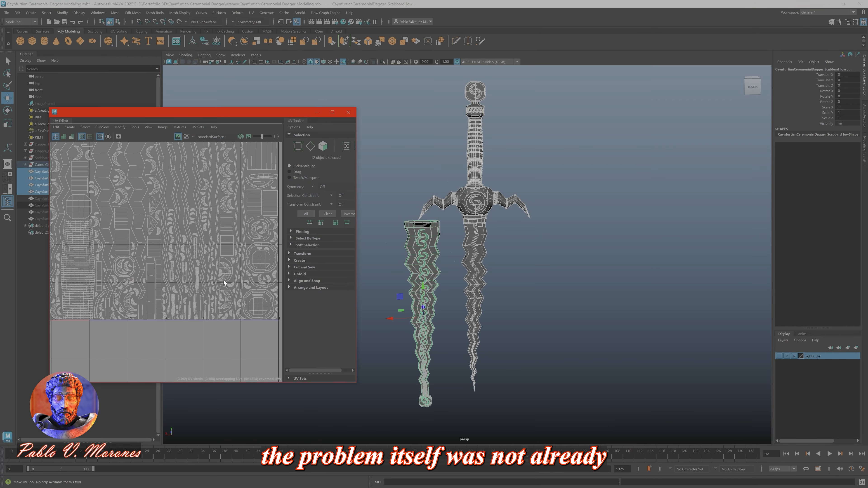
scroll(230, 261, up, 4)
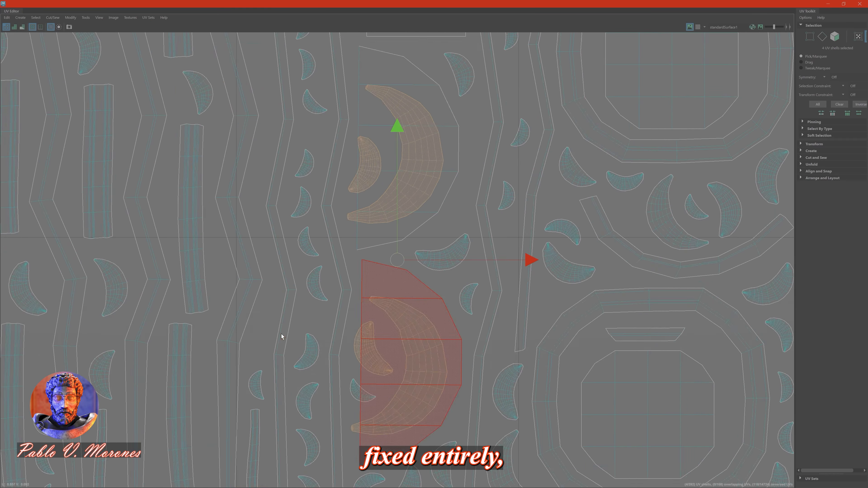
Move the five crescent shells out of the half-round shells into the empty strip atop the UV tile, rotated about a quarter turn.
shift+click(352, 374)
scroll(382, 307, down, 10)
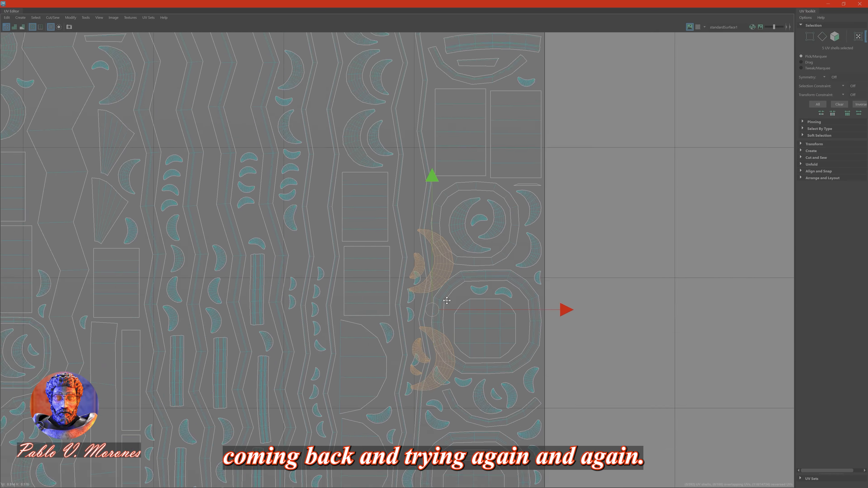
drag(383, 305, 379, 136)
scroll(370, 105, up, 7)
key(e)
drag(454, 147, 284, 204)
key(w)
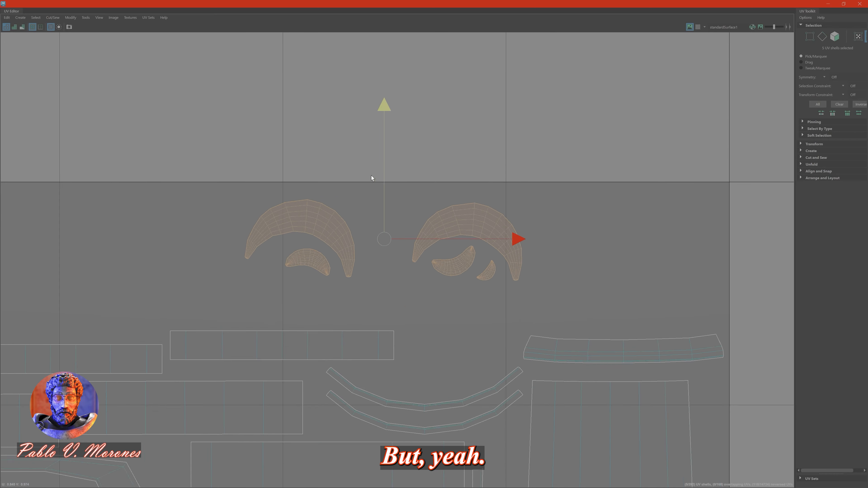
drag(364, 230, 360, 253)
scroll(361, 255, down, 2)
Examine the lower part of the UV tile for crescent shells still nested inside or overlapping other shells.
click(551, 353)
scroll(552, 354, down, 2)
alt+middle_drag(551, 354, 516, 178)
alt+middle_drag(509, 324, 464, 96)
alt+middle_drag(537, 393, 523, 219)
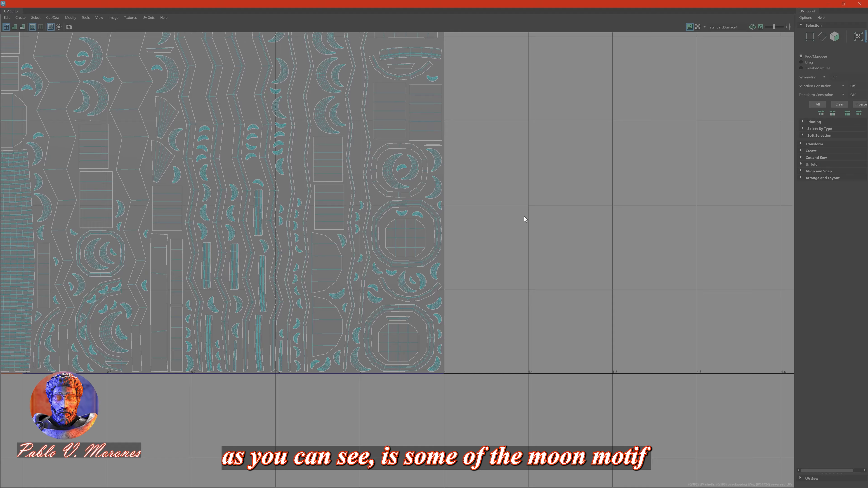
scroll(350, 257, up, 3)
alt+middle_drag(350, 257, 562, 231)
alt+middle_drag(280, 241, 466, 237)
alt+drag(466, 238, 719, 246)
alt+middle_drag(239, 247, 528, 214)
scroll(528, 214, up, 1)
Select the low-poly handle mesh in the 3D view and isolate it for UV inspection.
click(844, 4)
right_drag(484, 157, 509, 134)
click(478, 158)
key(f)
click(560, 237)
alt+middle_drag(560, 237, 599, 185)
click(520, 192)
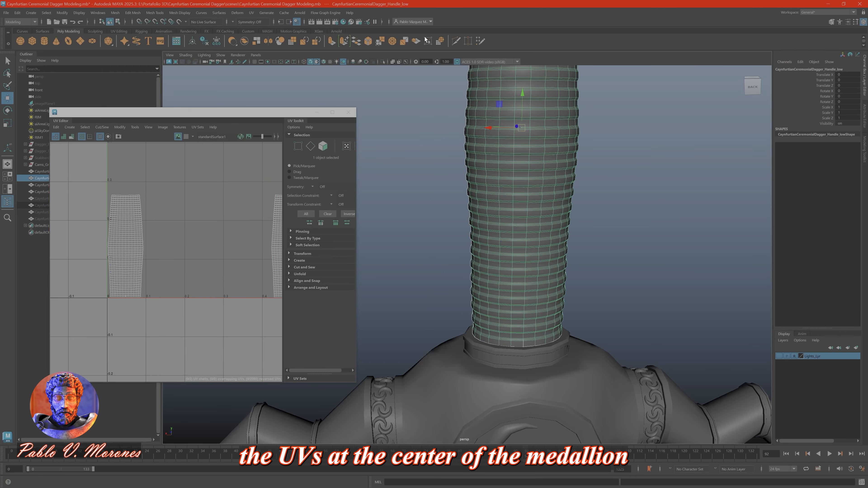
click(383, 62)
Select the split edges at the handle's lower rim and move and sew their UVs to close the notch.
scroll(169, 281, up, 8)
right_drag(175, 252, 150, 253)
click(192, 264)
key(f)
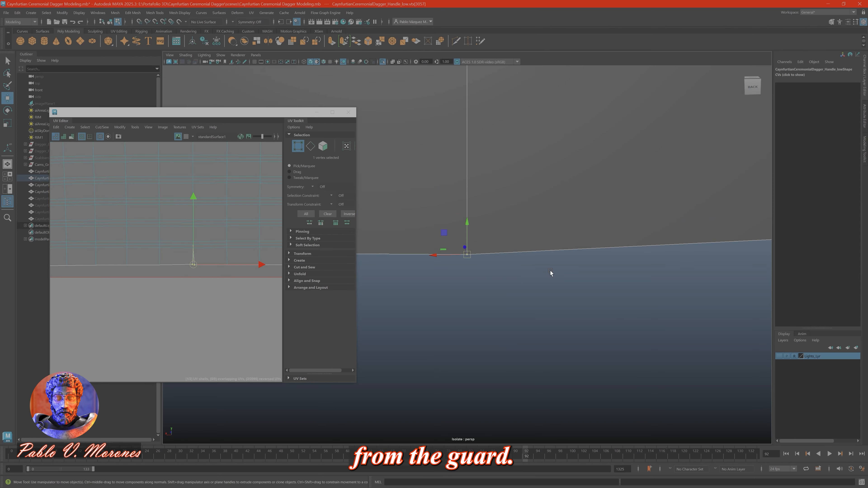
scroll(512, 264, down, 8)
alt+middle_drag(489, 197, 494, 227)
scroll(494, 227, up, 6)
alt+drag(494, 227, 444, 246)
click(469, 227)
drag(492, 220, 497, 218)
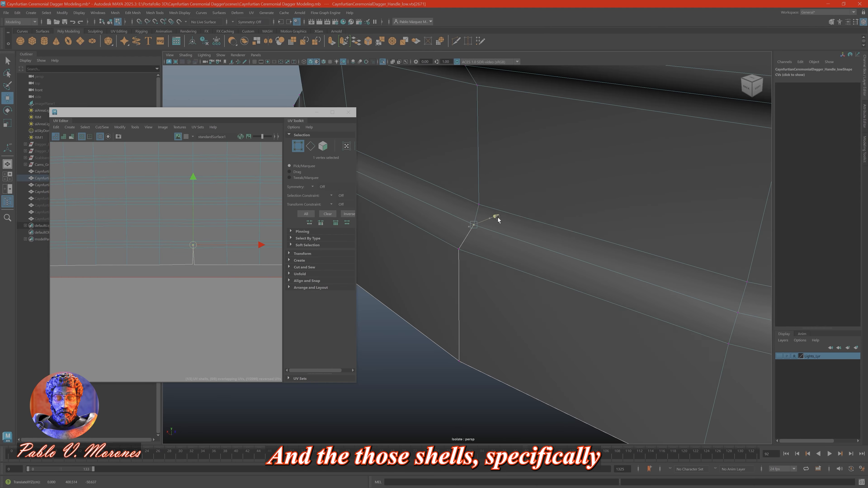
click(102, 127)
click(106, 172)
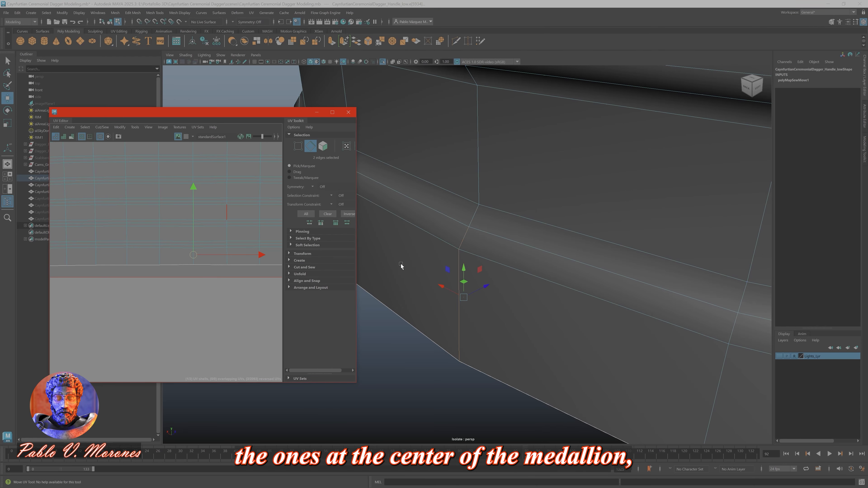
Select the sewn handle UV shell and unfold it.
right_drag(168, 195, 151, 212)
click(152, 209)
key(f)
click(223, 222)
scroll(171, 212, up, 4)
alt+middle_drag(214, 242, 192, 341)
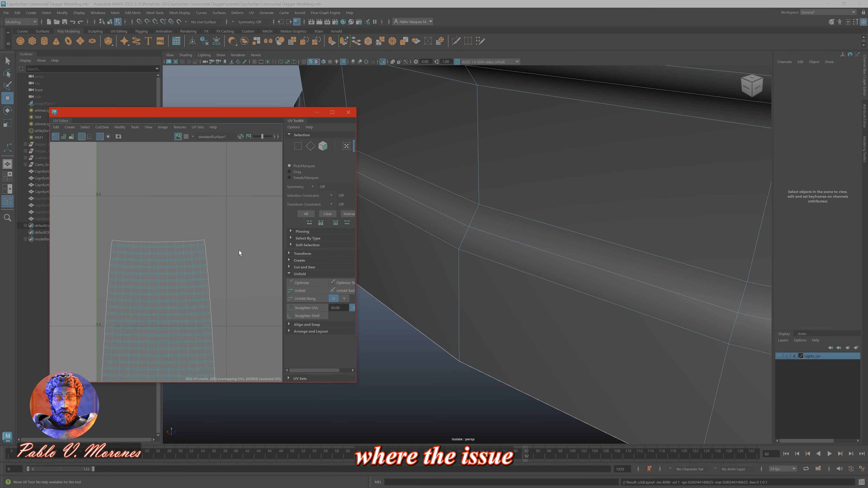
scroll(236, 253, down, 2)
click(186, 284)
click(304, 291)
key(f)
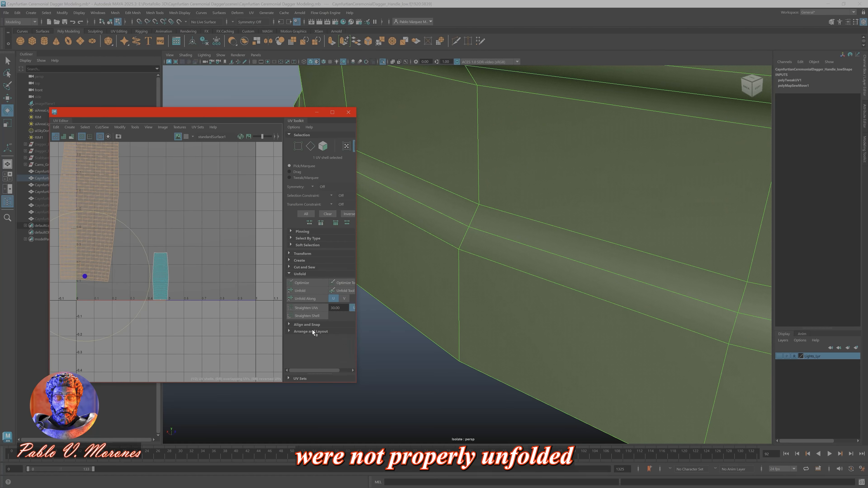
Sew the notch at the base of the other handle shell and orient both handle shells.
click(311, 332)
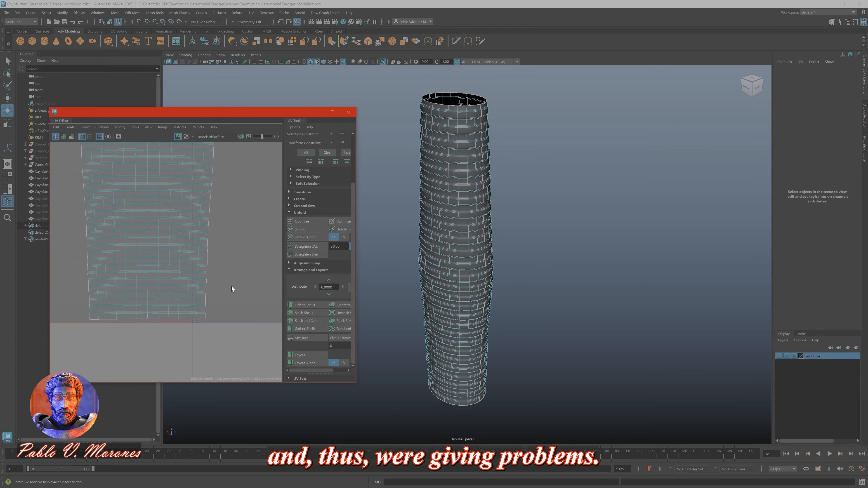
drag(232, 289, 151, 331)
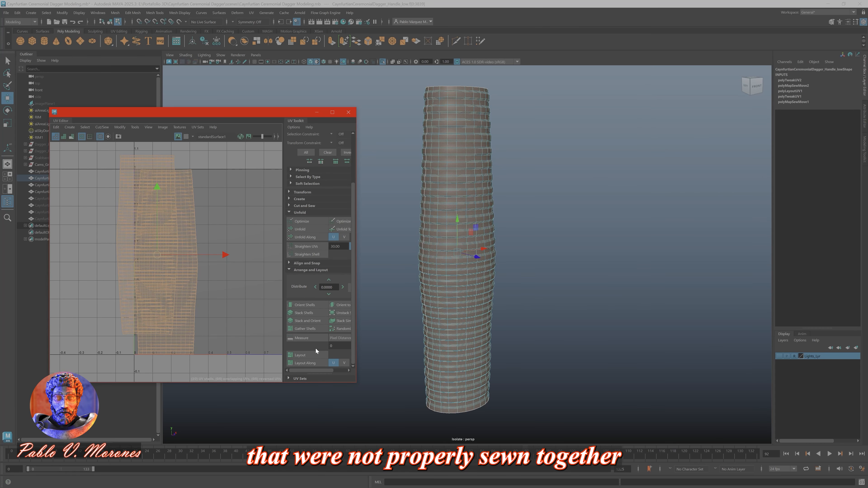
click(317, 305)
Lay out the UV shells of all the low-poly meshes together and check the repaired handle shells.
click(429, 121)
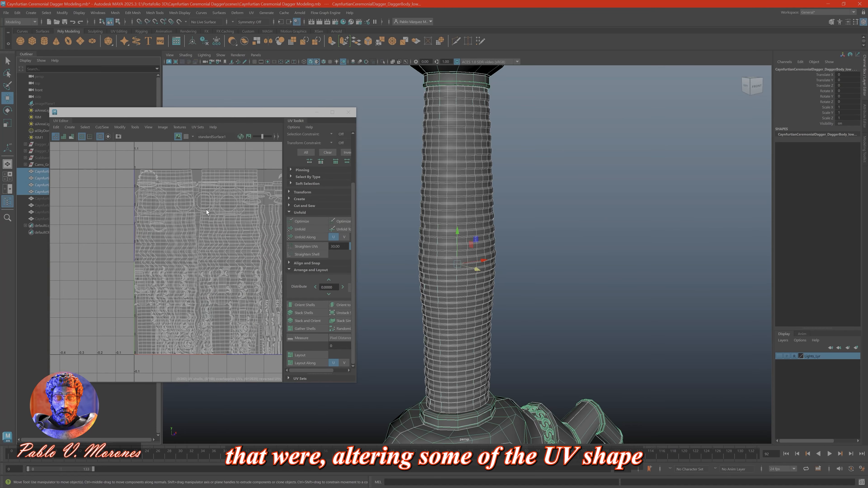
click(300, 355)
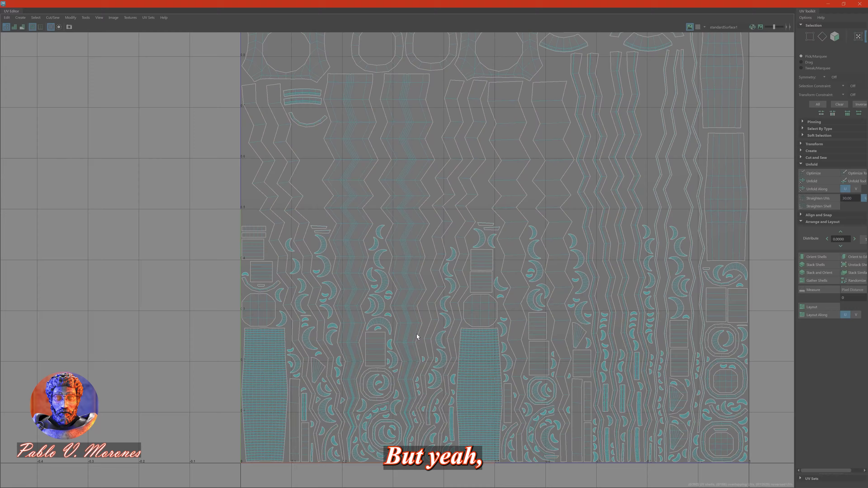
scroll(630, 267, up, 5)
click(630, 267)
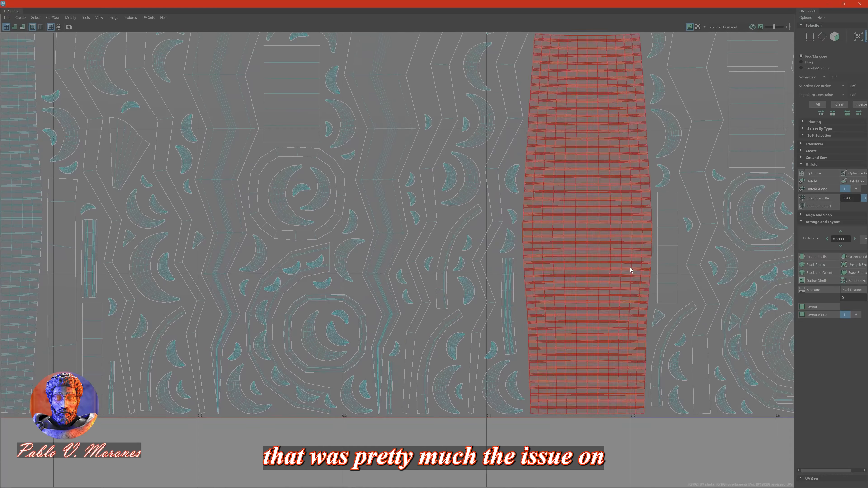
Move the eight small shells nested along the curved band into the empty strip at the UV tile's upper-left corner, rotated horizontally.
click(287, 270)
scroll(440, 368, down, 5)
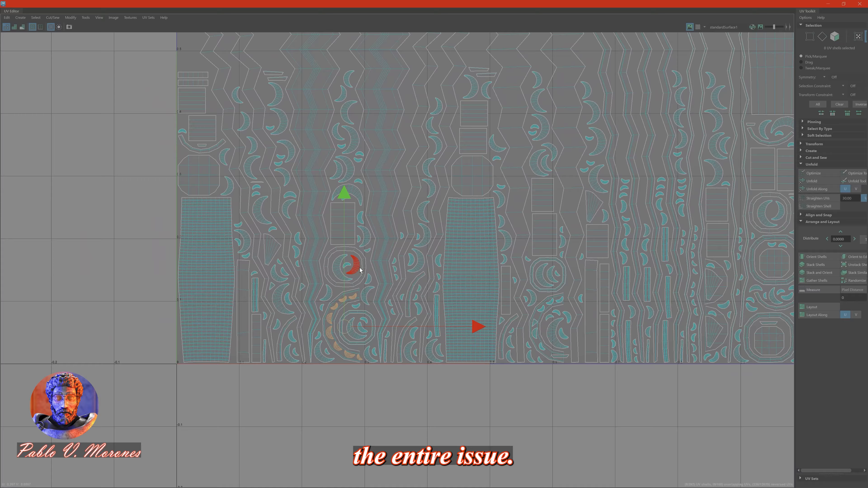
alt+middle_drag(359, 267, 323, 351)
drag(310, 394, 330, 134)
alt+middle_drag(329, 133, 275, 450)
drag(257, 411, 267, 208)
alt+middle_drag(267, 208, 261, 234)
key(e)
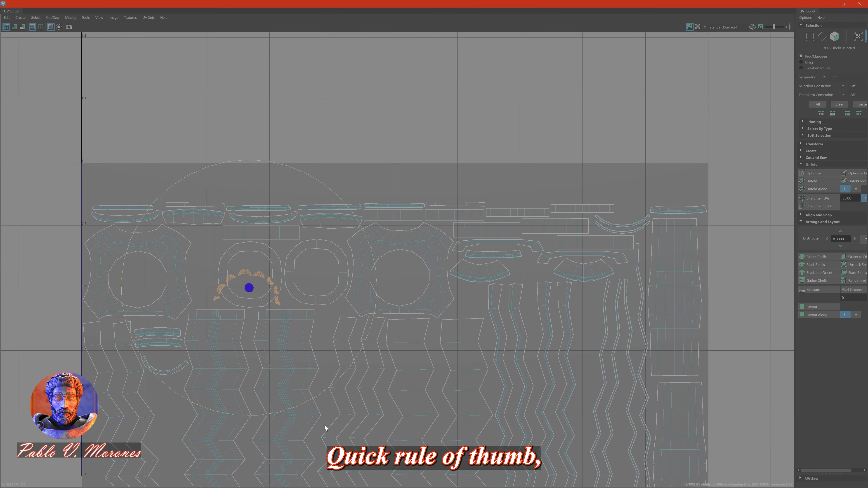
click(327, 138)
Move the two fan-shaped shells and their two small crescents out of the half-round shells into the tile's upper strip, rotating them.
alt+middle_drag(486, 325, 316, 133)
alt+middle_drag(413, 328, 339, 156)
scroll(373, 330, up, 5)
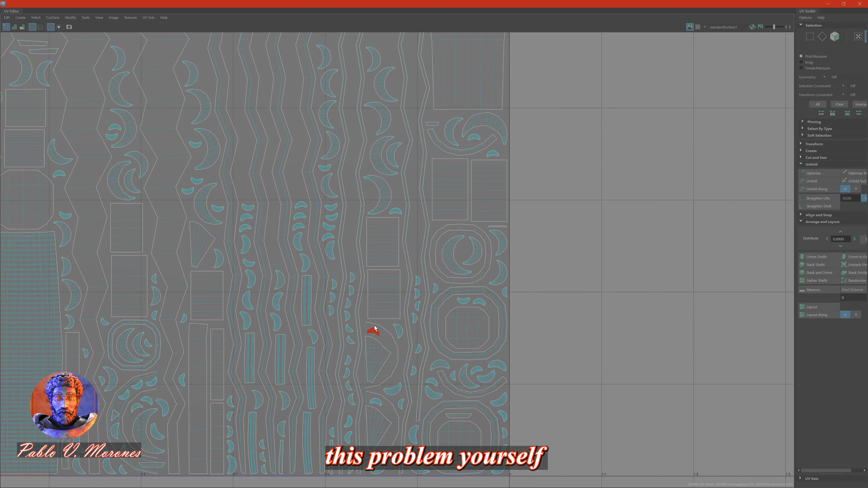
alt+middle_drag(372, 330, 348, 244)
scroll(353, 330, down, 3)
alt+middle_drag(354, 330, 363, 442)
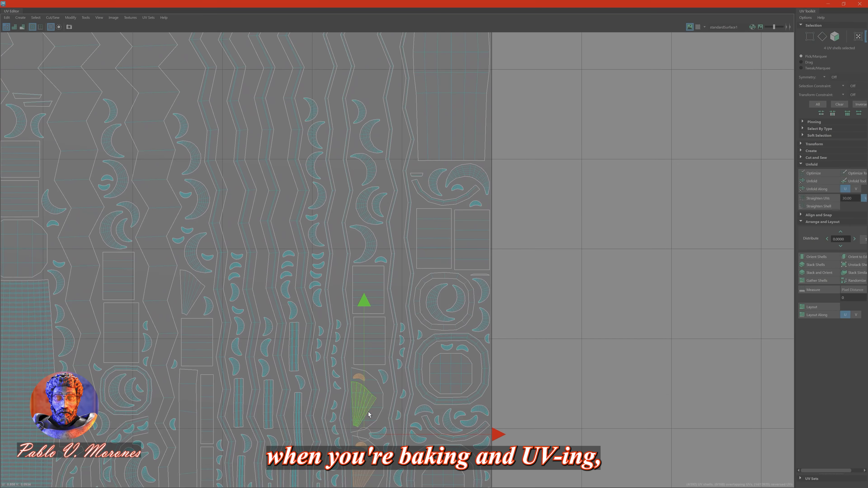
drag(365, 434, 342, 100)
alt+middle_drag(343, 99, 343, 249)
drag(309, 341, 261, 136)
alt+middle_drag(261, 136, 359, 212)
key(e)
drag(433, 109, 183, 92)
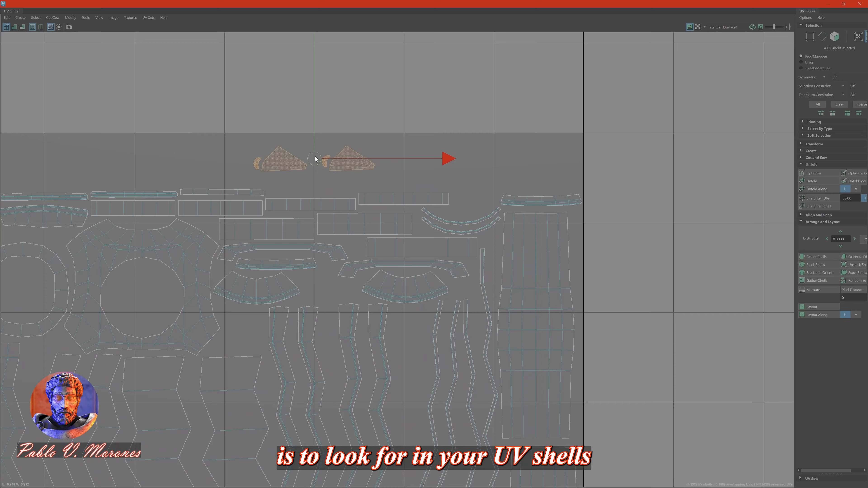
click(352, 181)
Move the fourteen shells nested inside the remaining curved band up to the empty strip along the UV tile's upper edge.
scroll(328, 342, down, 4)
alt+middle_drag(328, 342, 533, 116)
scroll(401, 402, up, 4)
alt+middle_drag(401, 403, 74, 288)
scroll(499, 335, up, 2)
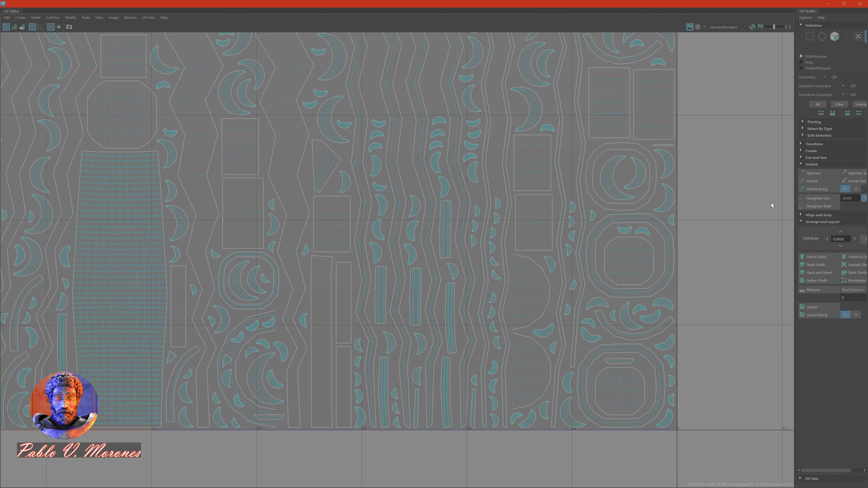
click(251, 326)
scroll(249, 327, up, 1)
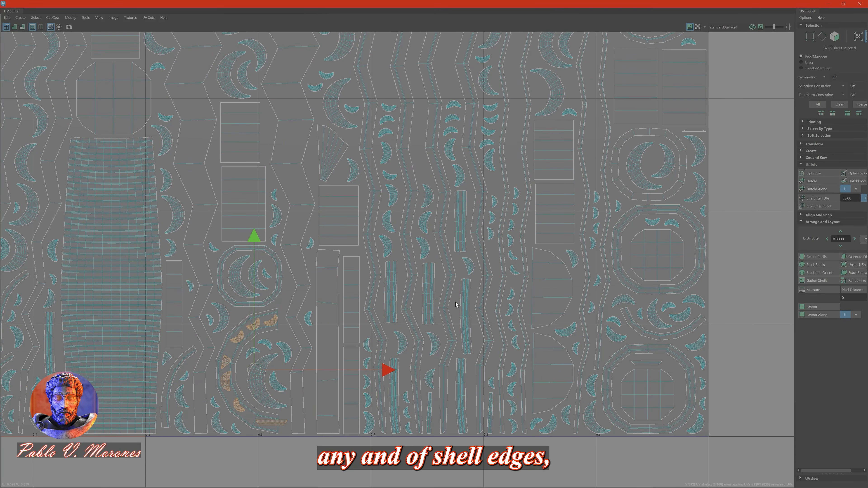
scroll(456, 302, down, 4)
alt+middle_drag(456, 302, 430, 414)
drag(341, 446, 304, 206)
alt+middle_drag(304, 206, 305, 377)
key(e)
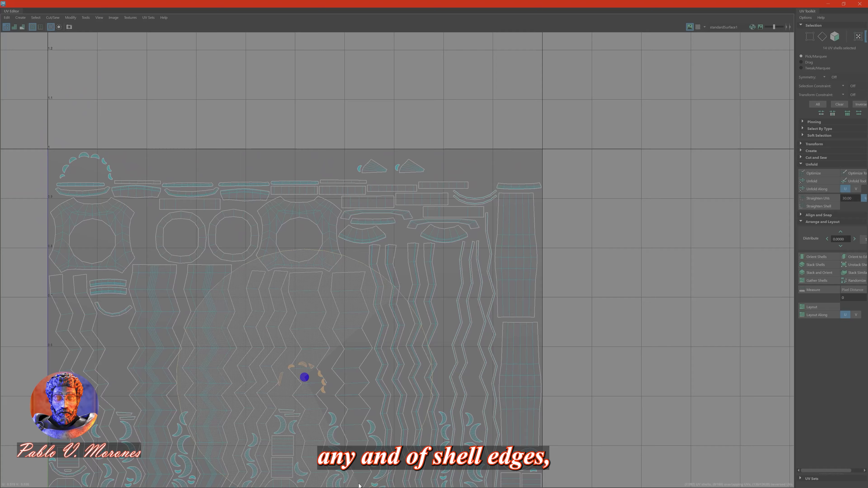
click(304, 90)
scroll(335, 96, down, 4)
scroll(453, 310, up, 7)
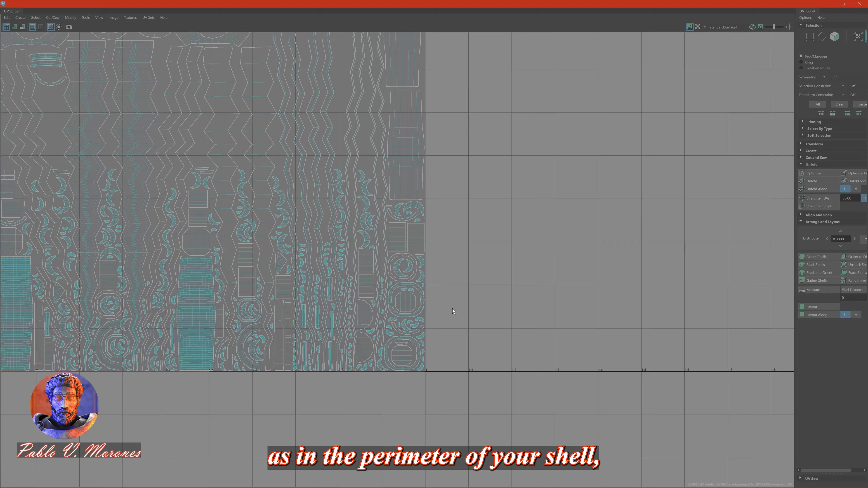
Export the selected low-poly meshes with the rearranged UVs.
click(844, 4)
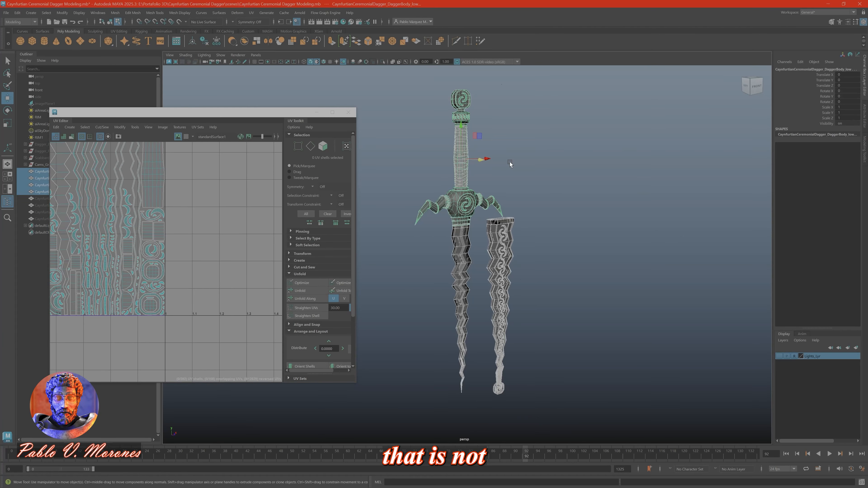
click(6, 12)
click(34, 104)
click(296, 91)
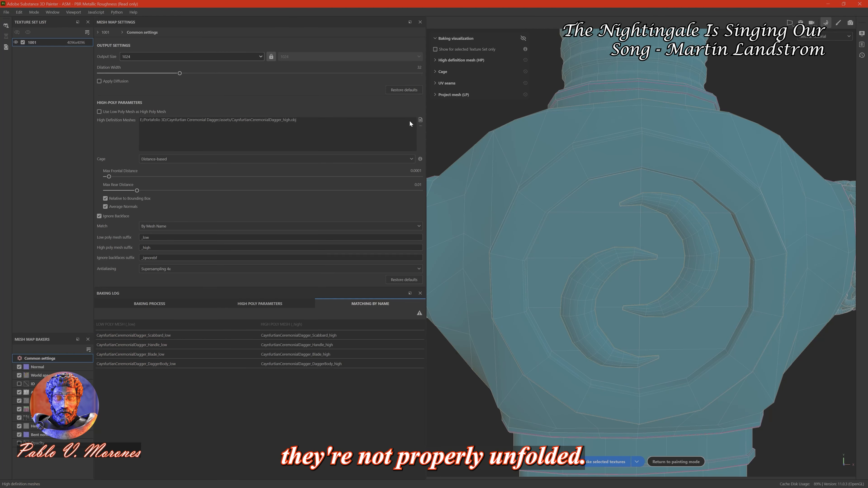
Switch to Substance 3D Painter, rebake the selected textures and check the medallion in painting mode.
click(589, 464)
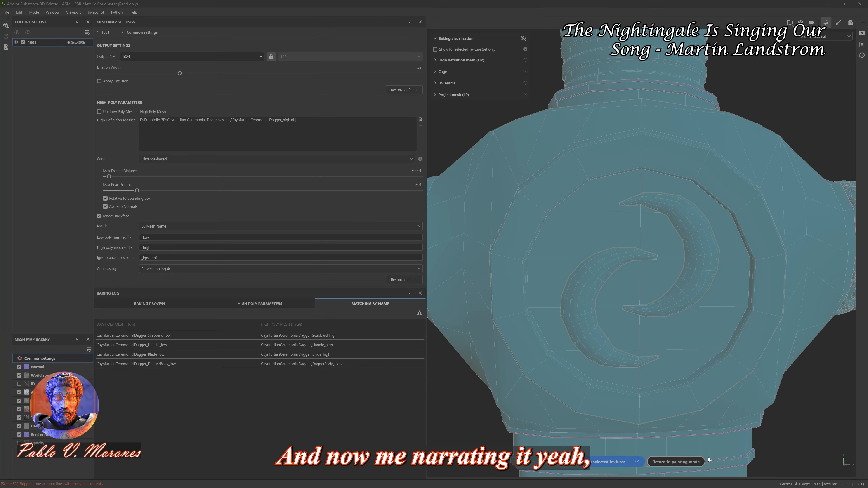
click(701, 462)
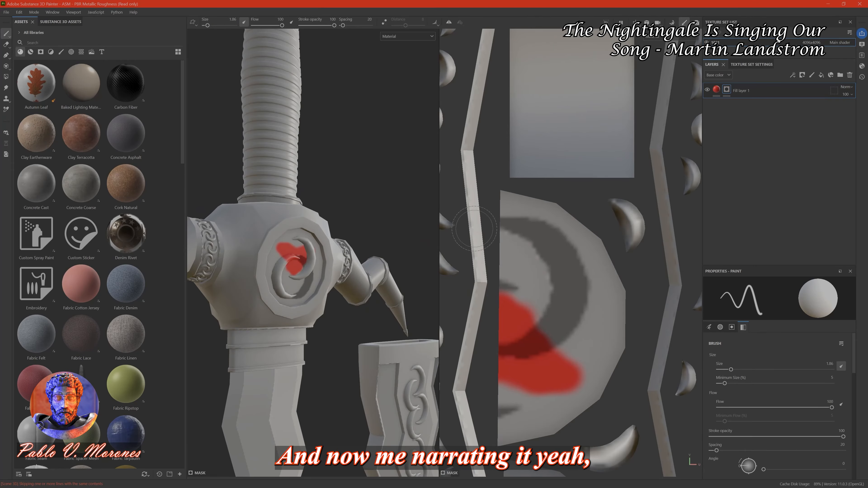
scroll(475, 228, down, 5)
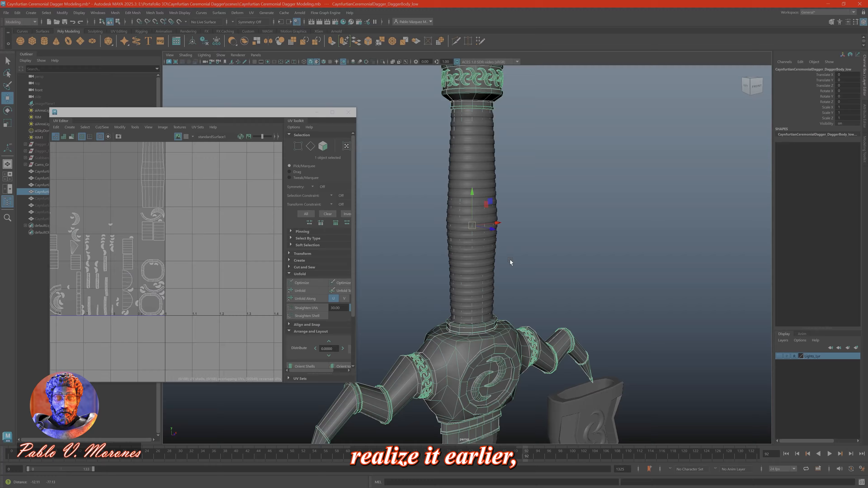
Switch to Maya and inspect the low-poly dagger body's half-ring shells around the crescents in the UV Editor.
alt+drag(510, 266, 544, 232)
click(282, 301)
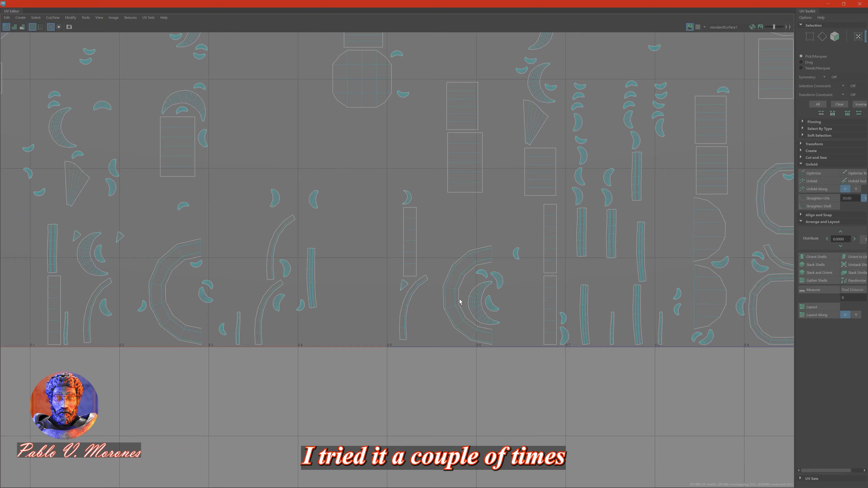
click(459, 300)
key(f)
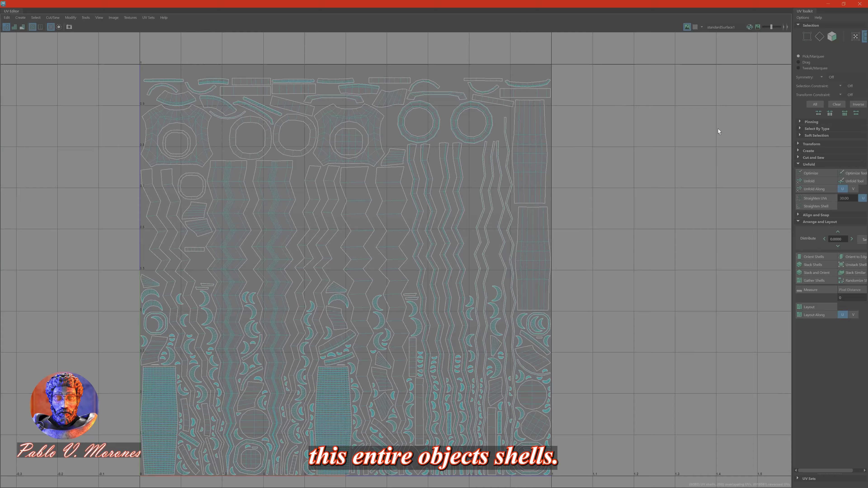
click(844, 4)
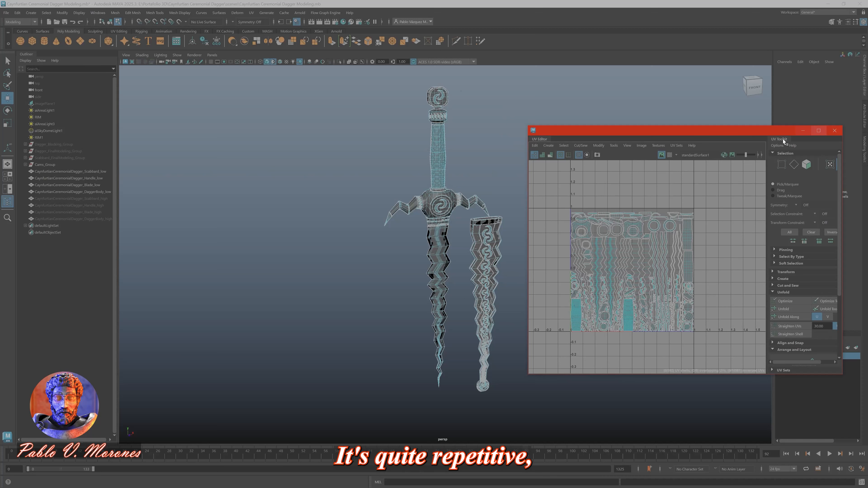
Select the four low-poly dagger and scabbard meshes and export the selection.
double_click(215, 191)
click(6, 13)
click(6, 12)
click(6, 12)
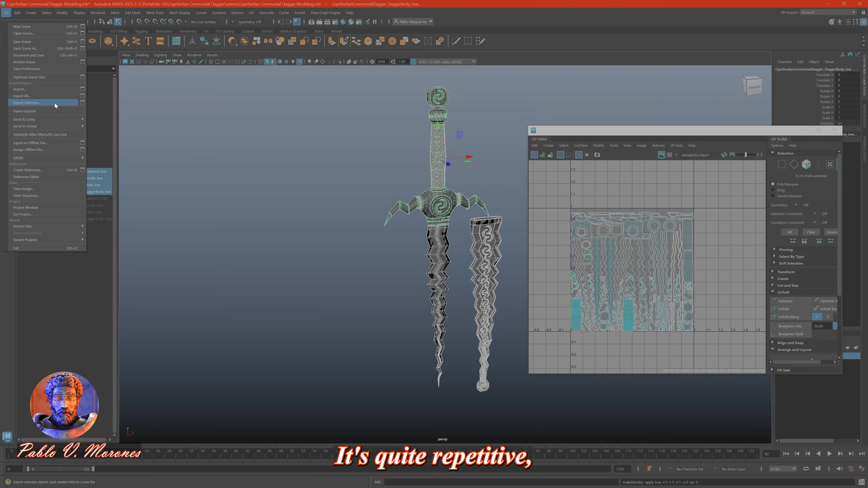
click(26, 103)
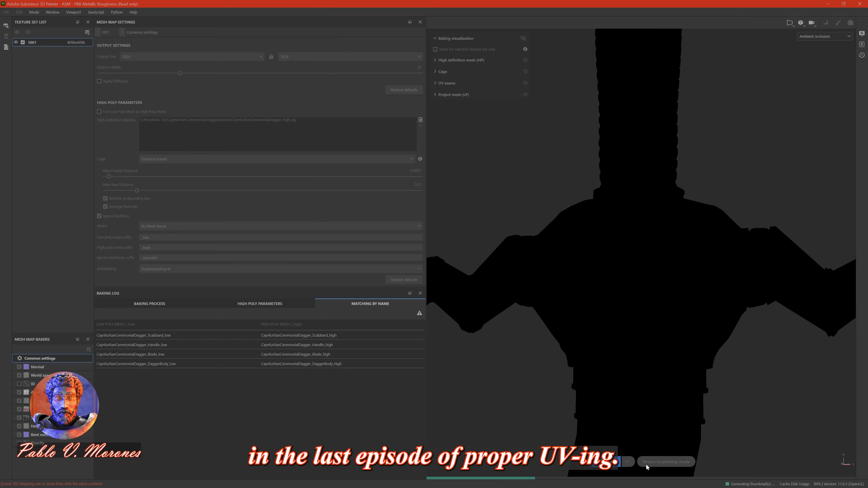
Switch to Substance 3D Painter, return to painting mode and inspect the crescent band on the crossguard.
click(675, 462)
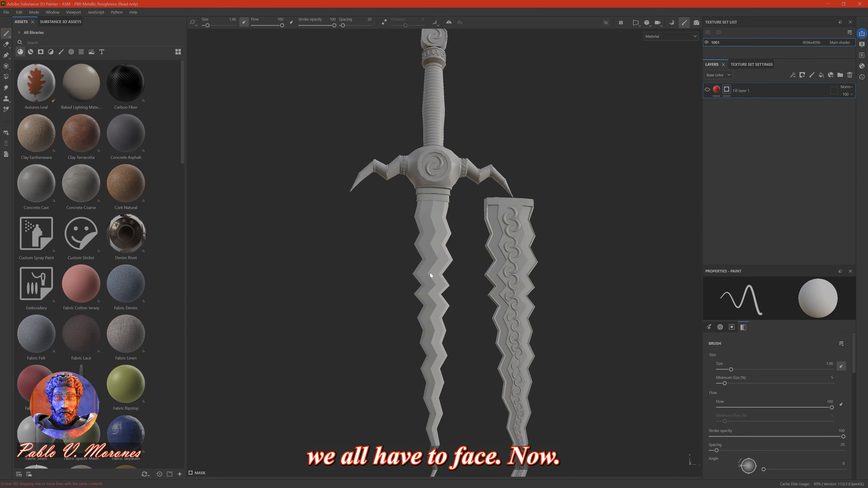
alt+right_drag(431, 273, 478, 219)
alt+middle_drag(479, 219, 598, 267)
alt+drag(598, 267, 387, 253)
alt+middle_drag(632, 158, 386, 226)
alt+drag(386, 225, 547, 192)
Paint red test marks through the fill layer's mask on the crossguard's crescent band and arm rings.
right_click(730, 87)
click(756, 205)
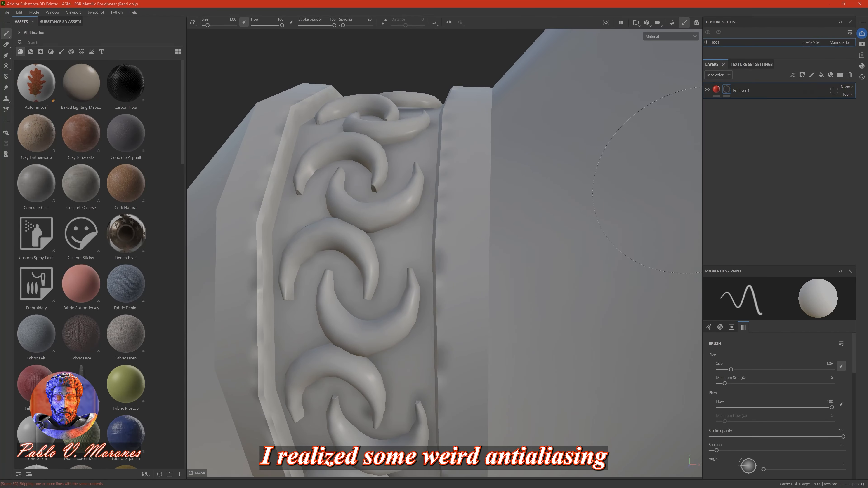
alt+drag(444, 219, 472, 191)
mouse_move(472, 191)
mouse_down()
mouse_move(475, 222)
mouse_move(444, 261)
mouse_up()
drag(448, 192, 523, 325)
alt+drag(479, 260, 533, 219)
drag(404, 254, 426, 212)
alt+right_drag(506, 231, 444, 206)
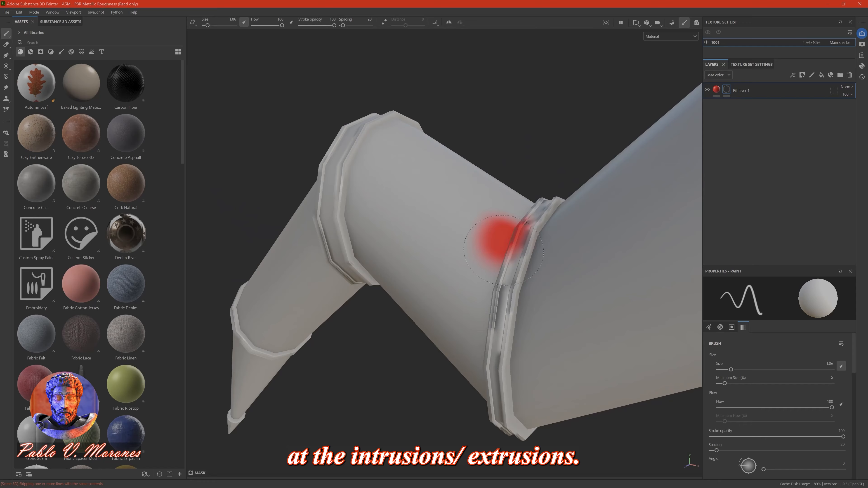
Examine the red-marked ring shells in the 2D UV view.
key(f)
key(F3)
alt+right_drag(441, 376, 478, 342)
alt+middle_drag(450, 342, 443, 189)
Switch to Maya and examine the marked ring's narrow strip shell in the UV Editor.
scroll(442, 189, down, 3)
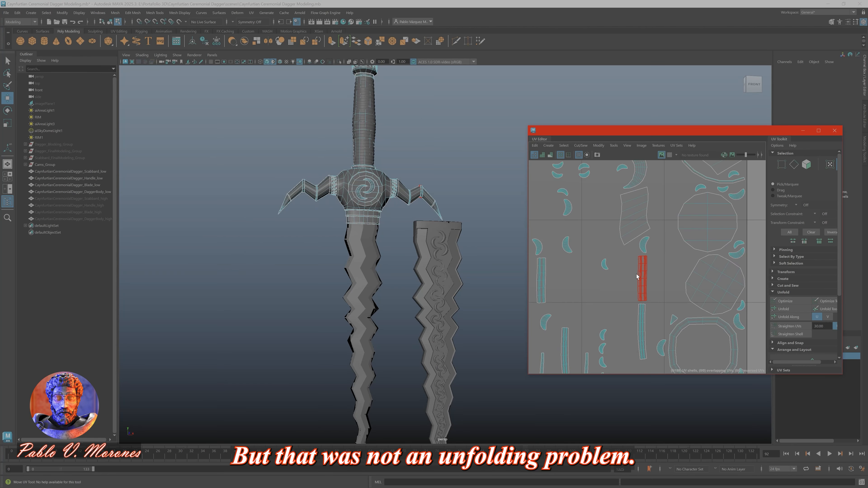
click(637, 276)
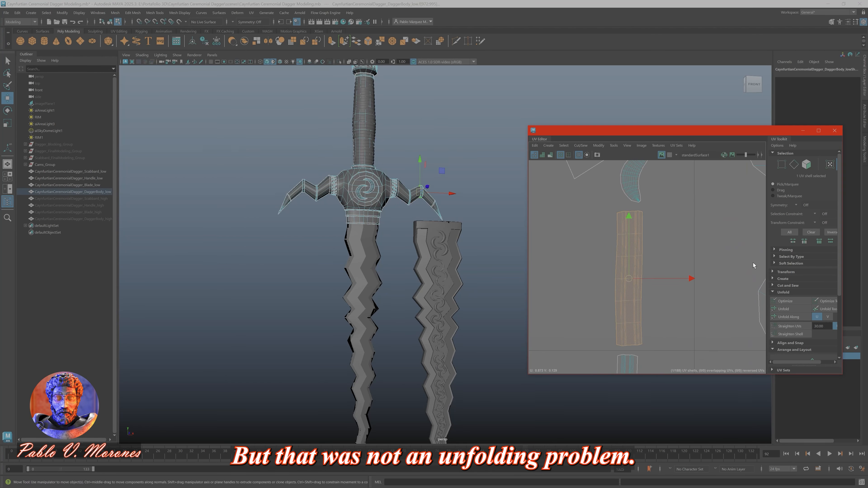
key(f)
key(ctrl+z)
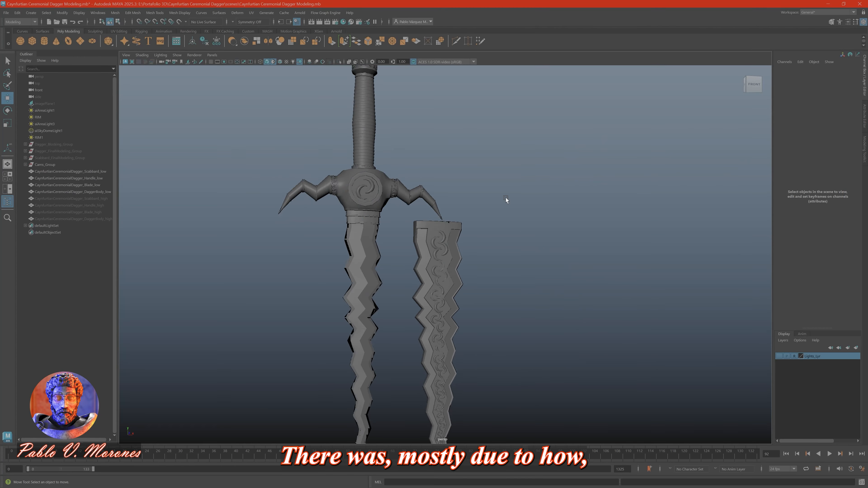
alt+drag(506, 196, 526, 196)
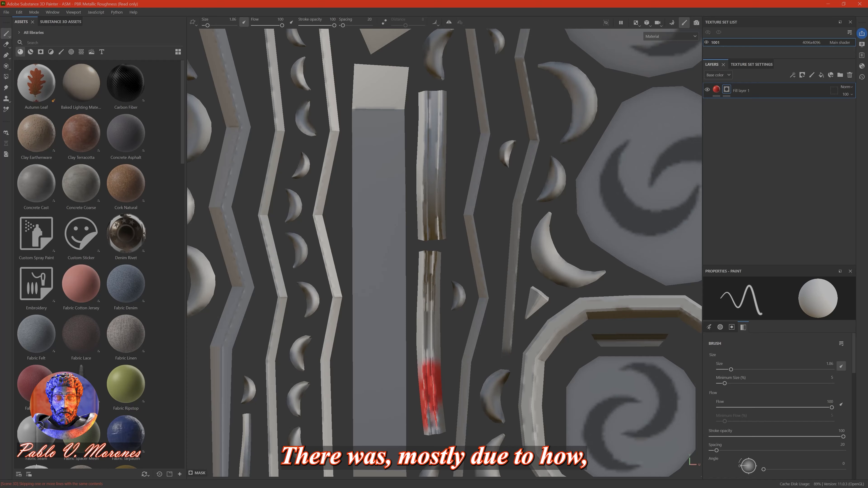
Switch to Substance 3D Painter and examine the strip shells and crescent band shells in the 2D view.
alt+right_drag(533, 196, 480, 197)
key(f)
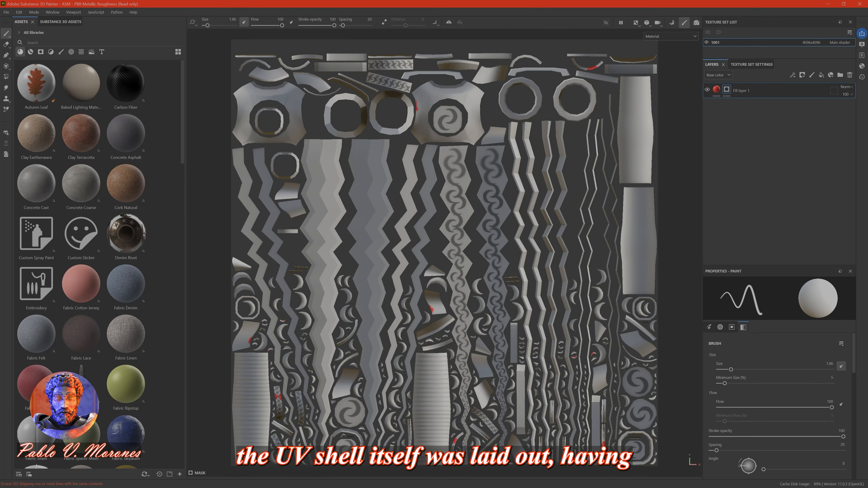
alt+middle_drag(235, 244, 239, 404)
alt+right_drag(239, 404, 195, 198)
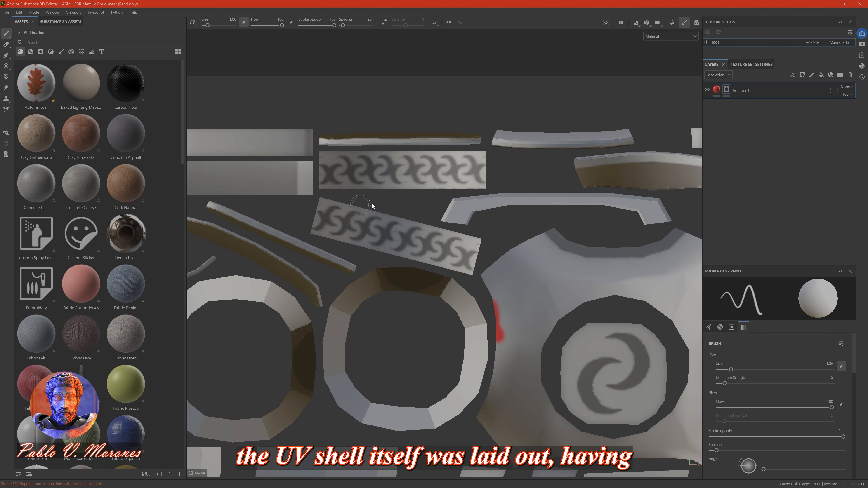
Return to the 3D view, set the mesh map output size to 4096 and bake the selected textures.
key(F2)
alt+drag(527, 171, 554, 162)
alt+right_drag(462, 165, 479, 103)
alt+middle_drag(544, 206, 569, 411)
alt+right_drag(513, 308, 485, 239)
click(670, 25)
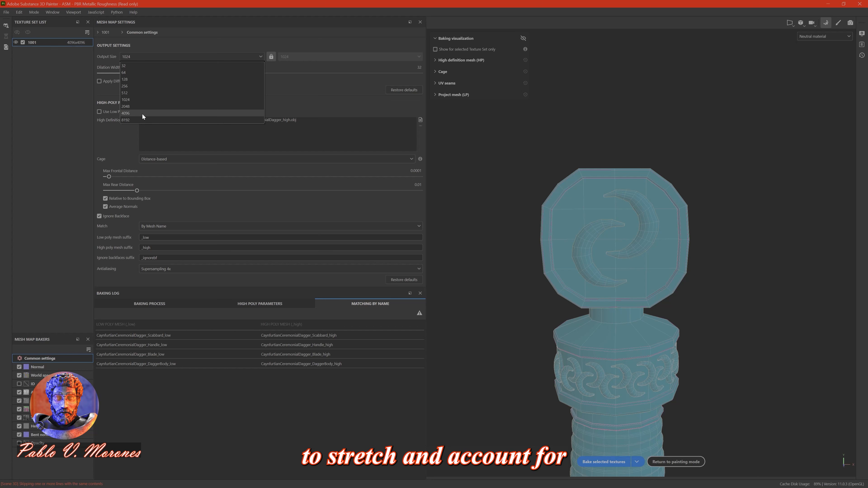
click(609, 462)
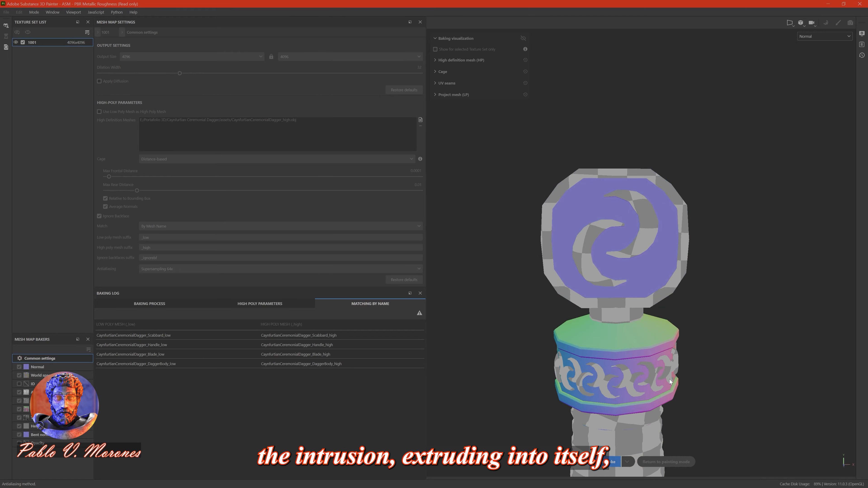
Inspect the pommel, collar and whole dagger in the 3D view as the mesh maps bake.
alt+right_drag(650, 343, 581, 274)
alt+middle_drag(649, 410, 659, 247)
alt+drag(659, 247, 848, 261)
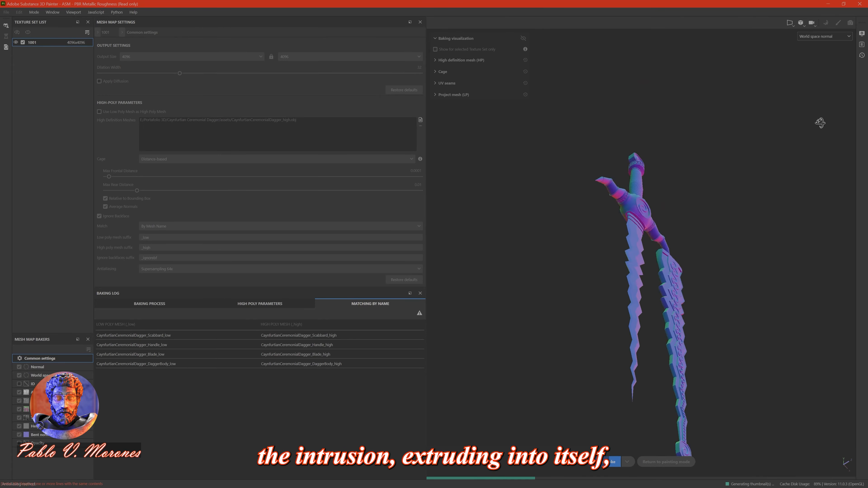
alt+drag(820, 123, 692, 221)
alt+right_drag(649, 223, 700, 177)
alt+drag(701, 178, 638, 159)
scroll(633, 203, down, 5)
alt+middle_drag(637, 159, 558, 231)
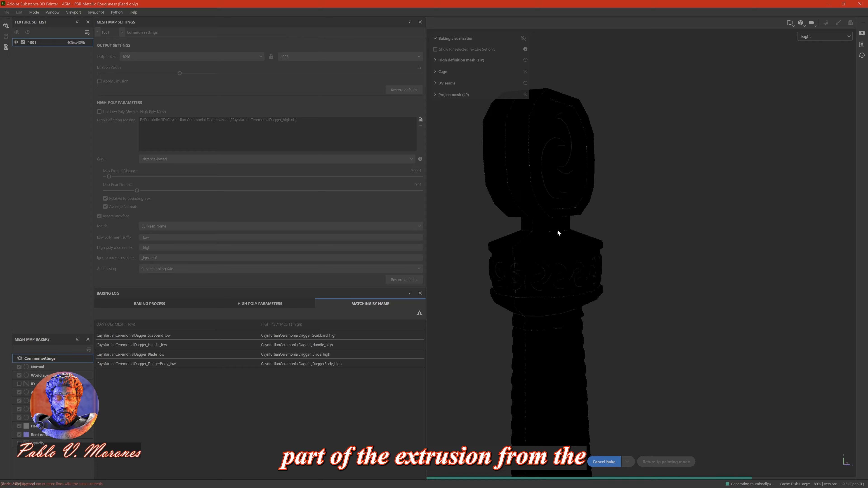
alt+drag(557, 230, 631, 248)
key(f)
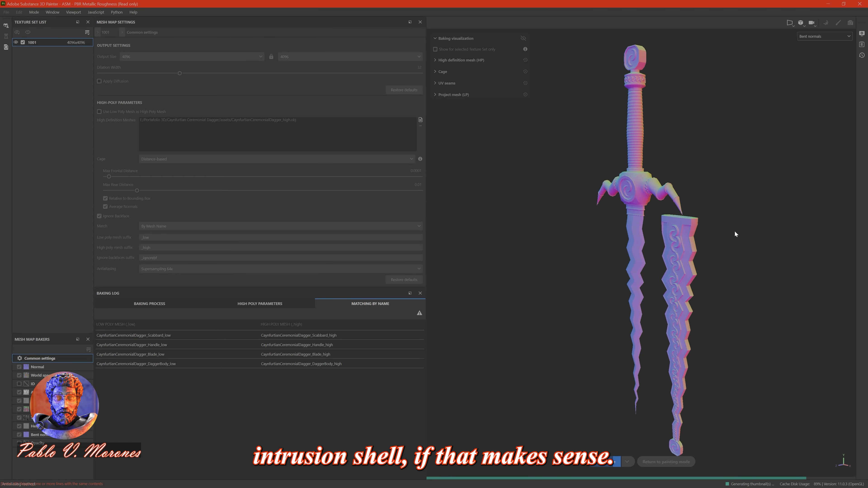
Return to painting mode and check the baked shading on the crossguard arm's rings for jagged edges.
click(672, 462)
alt+right_drag(411, 214, 544, 213)
alt+middle_drag(544, 213, 397, 314)
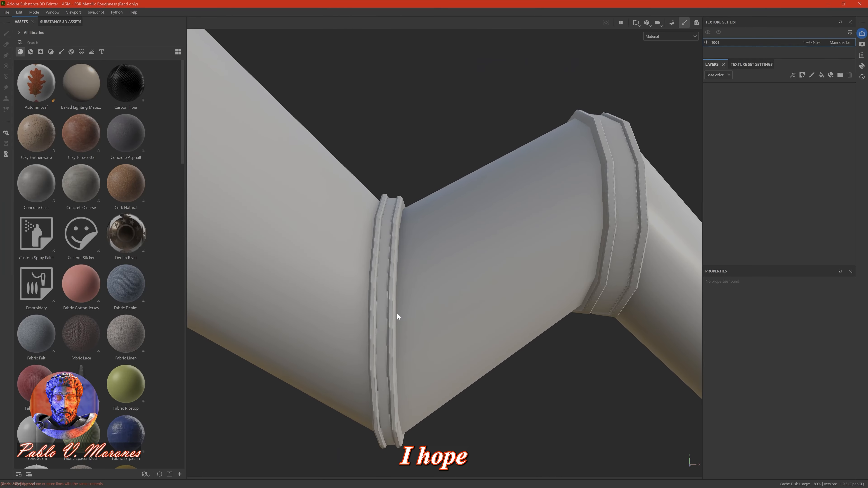
alt+right_drag(397, 314, 361, 312)
alt+drag(360, 312, 471, 259)
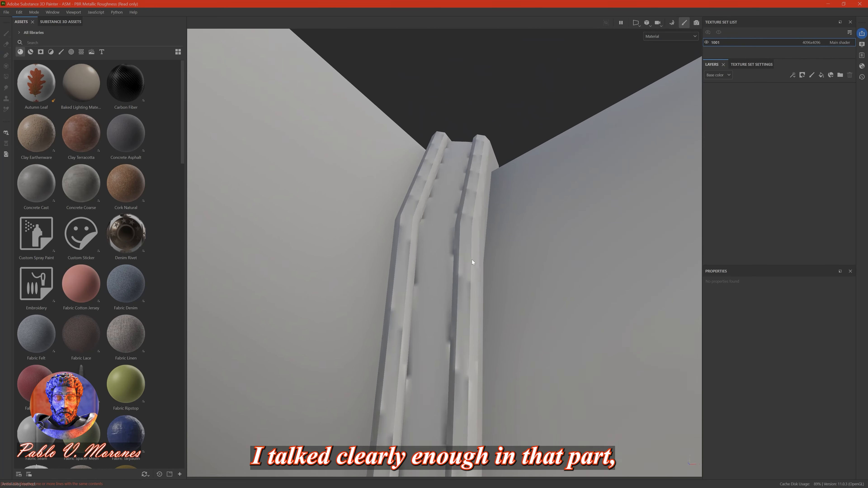
mouse_move(472, 260)
alt+right_down()
mouse_move(380, 210)
mouse_move(459, 253)
alt+right_up()
alt+drag(459, 252, 526, 292)
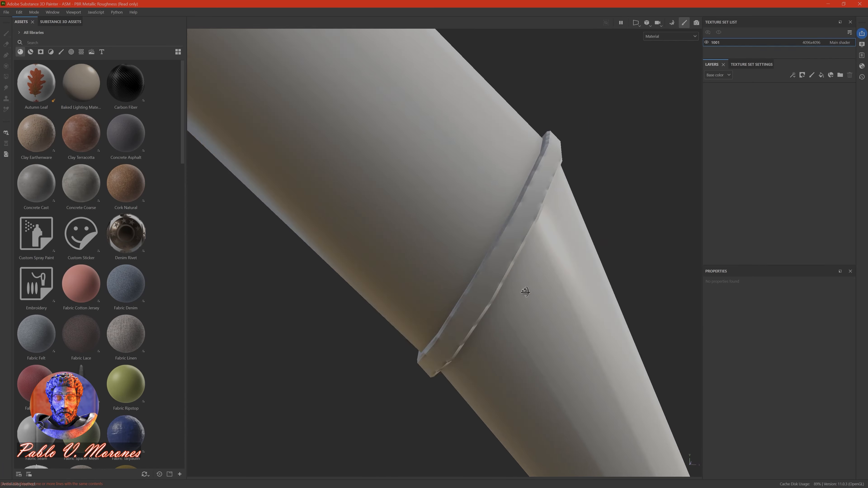
alt+right_drag(526, 292, 407, 277)
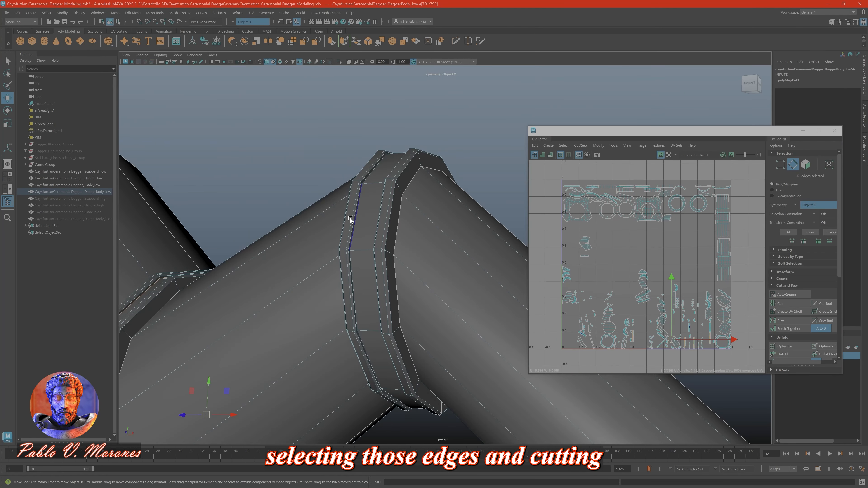
Switch to Maya, cut the edges across the crossguard arm's outer bend ring and unfold its rim shells.
alt+drag(486, 208, 448, 197)
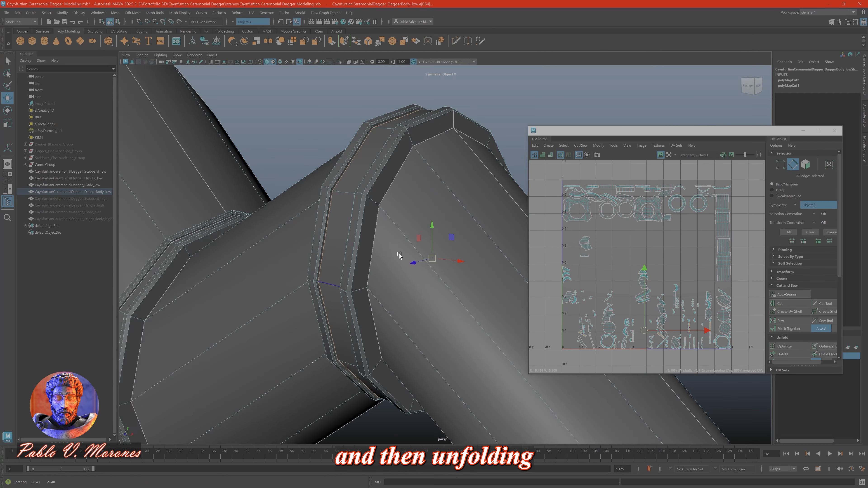
alt+drag(400, 254, 312, 165)
click(313, 164)
key(f)
shift+click(440, 187)
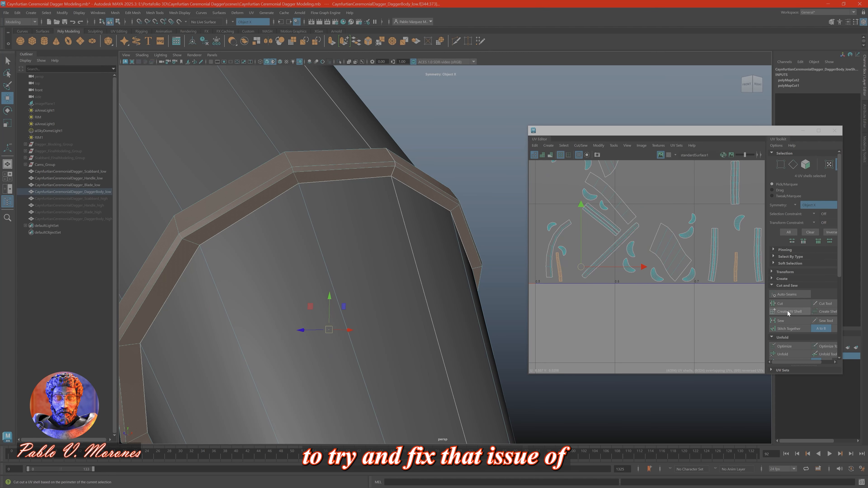
click(786, 355)
key(ctrl+l)
key(f)
Unfold the outer bend ring's remaining strip shells, select them all and orient the shells.
scroll(405, 180, down, 5)
alt+drag(405, 179, 323, 159)
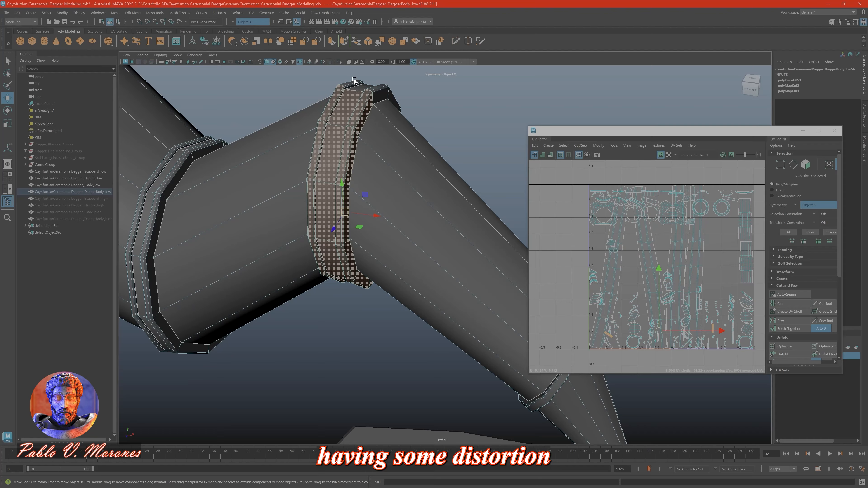
key(ctrl+l)
click(643, 257)
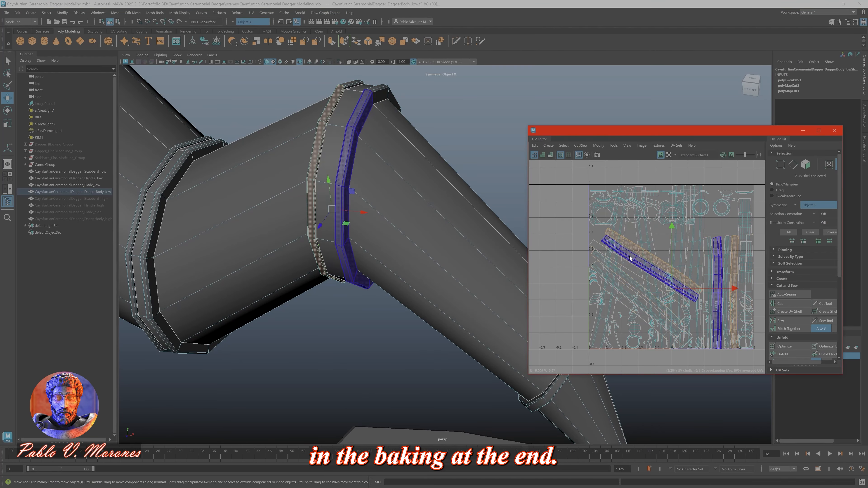
shift+click(628, 258)
shift+click(624, 279)
shift+click(634, 270)
scroll(786, 342, down, 3)
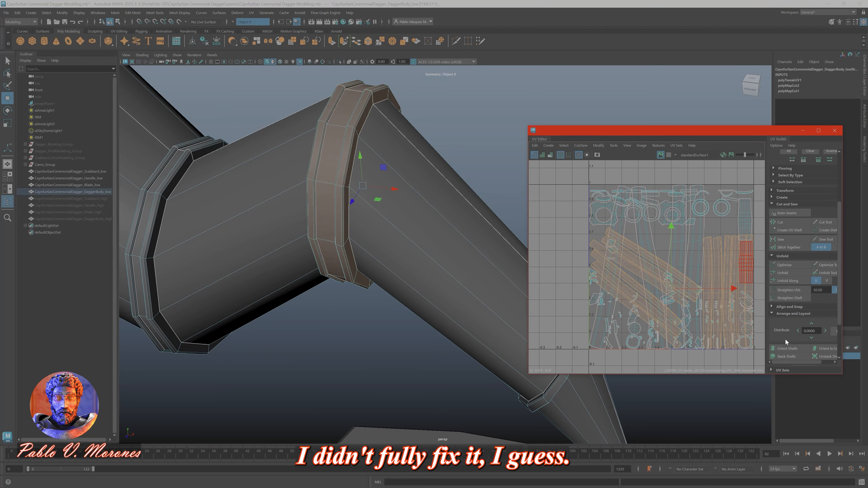
scroll(210, 184, down, 1)
Select the strip shells of the arm's inner ring, unfold them and orient the shells.
alt+middle_drag(209, 183, 338, 203)
click(338, 202)
shift+click(332, 195)
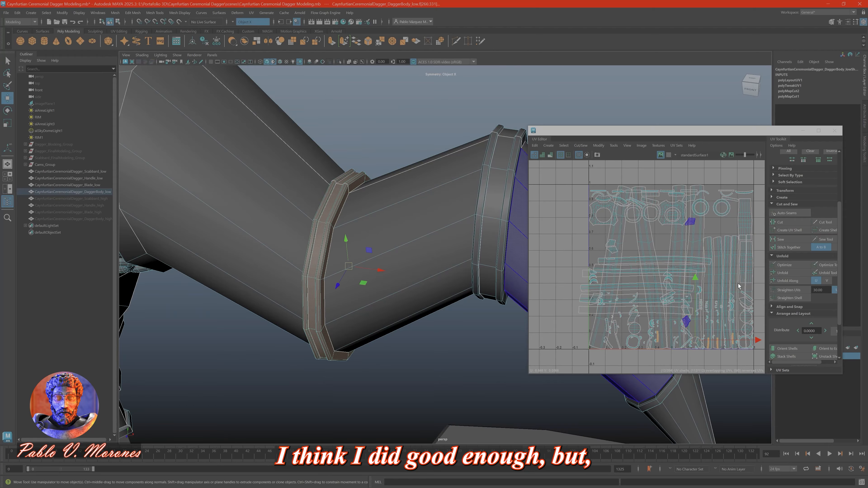
key(ctrl+l)
click(798, 347)
Examine the crossguard arm's other segments and edges around the crescent band for shells needing correction.
scroll(404, 180, down, 1)
alt+middle_drag(273, 99, 375, 131)
click(346, 142)
scroll(346, 142, down, 2)
alt+middle_drag(274, 150, 373, 168)
alt+drag(372, 167, 315, 160)
click(359, 192)
scroll(358, 192, up, 2)
click(399, 212)
alt+drag(354, 302, 392, 117)
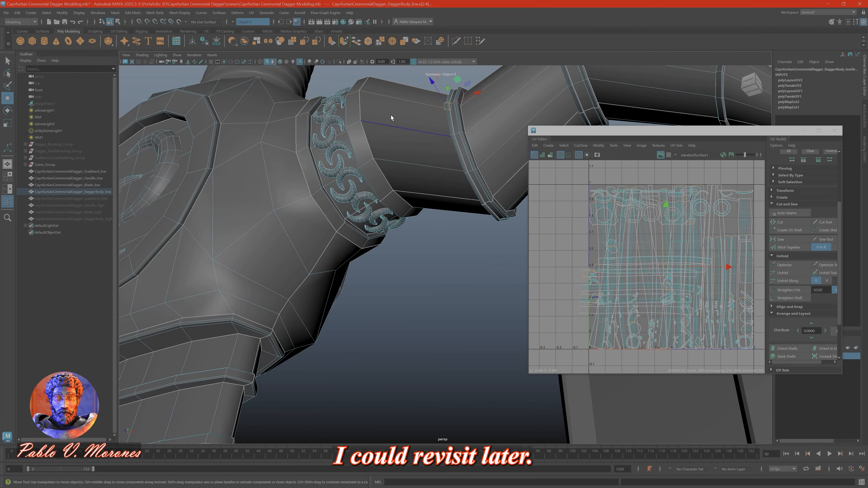
alt+drag(416, 189, 367, 284)
alt+drag(394, 221, 352, 192)
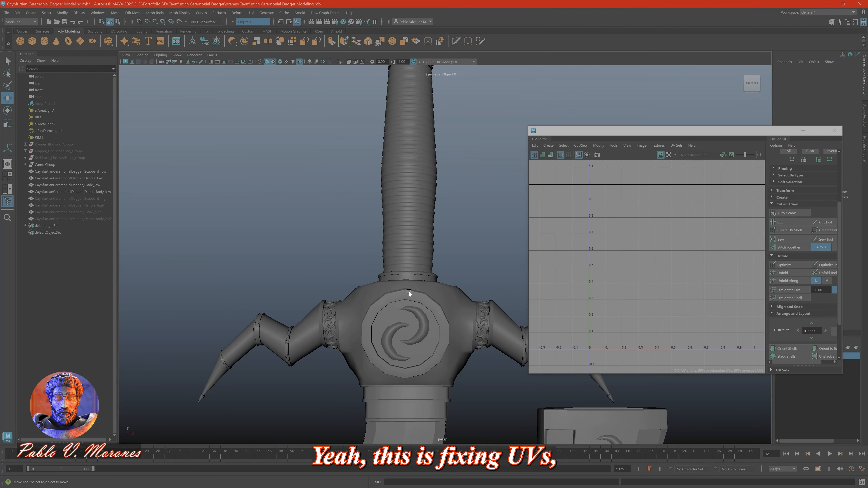
Turn symmetry off and straighten the UVs of the crescent-covered collar band below the pommel.
click(246, 25)
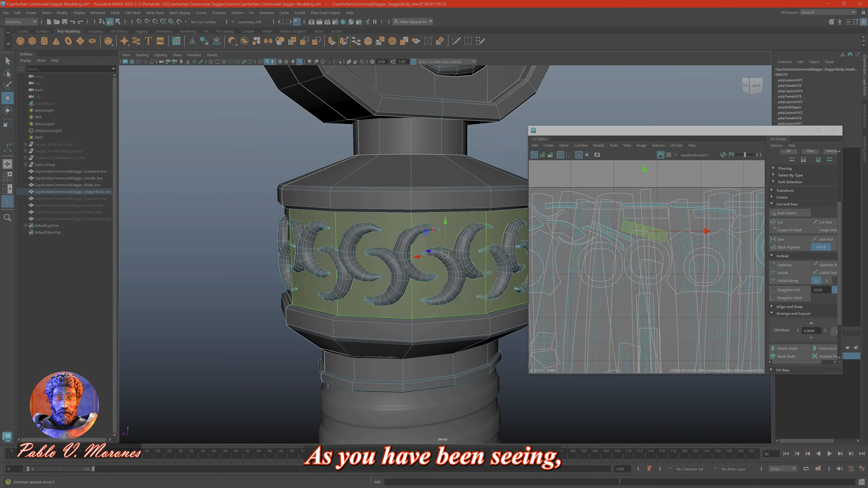
click(799, 291)
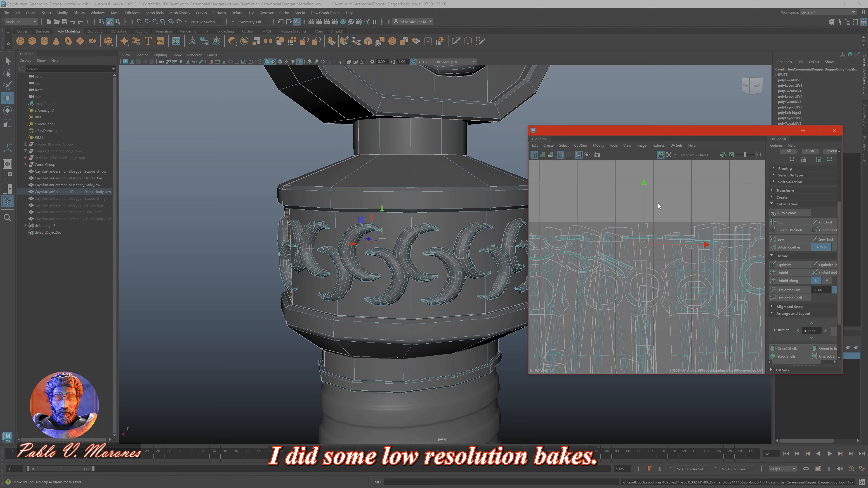
key(f)
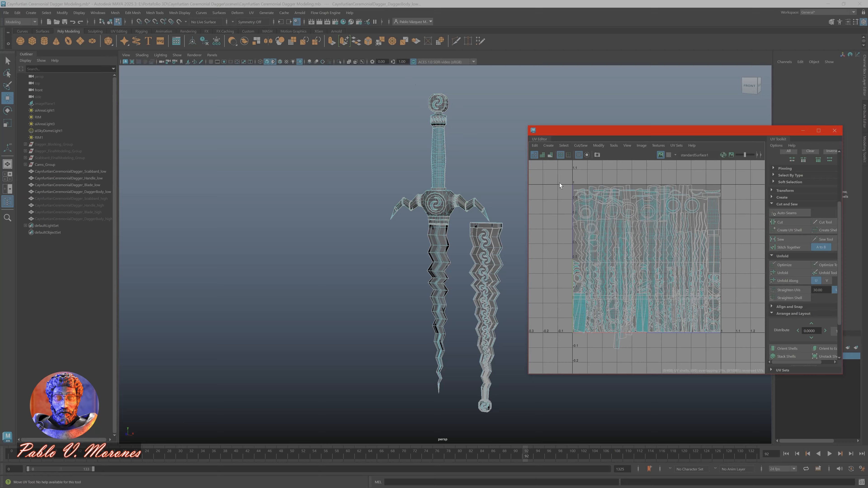
Select all UV shells of the low-poly meshes, lay them out within the tile and check them in the enlarged UV Editor.
drag(562, 185, 728, 357)
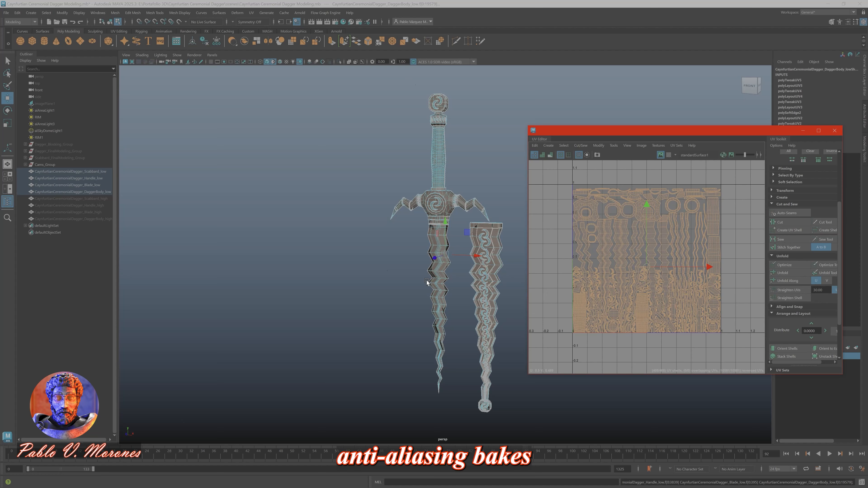
click(818, 130)
scroll(322, 330, up, 5)
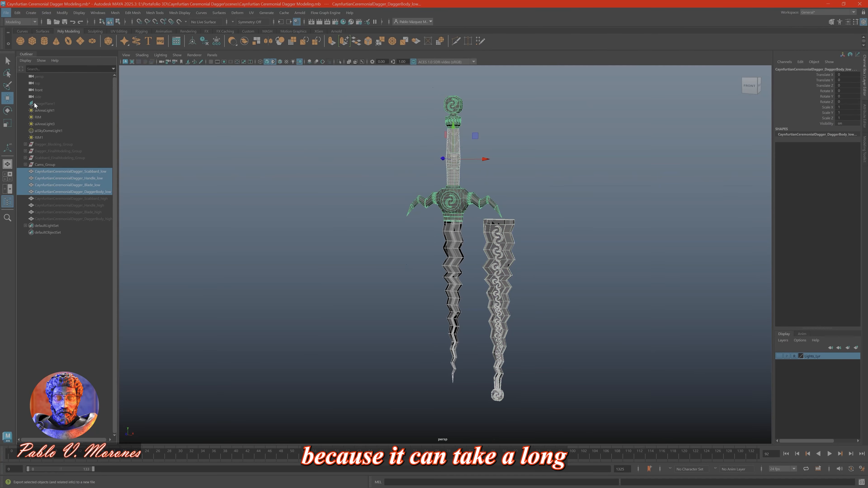
Switch to Substance 3D Painter and bake the mesh maps at 1024 output size with Supersampling 4x antialiasing.
click(19, 12)
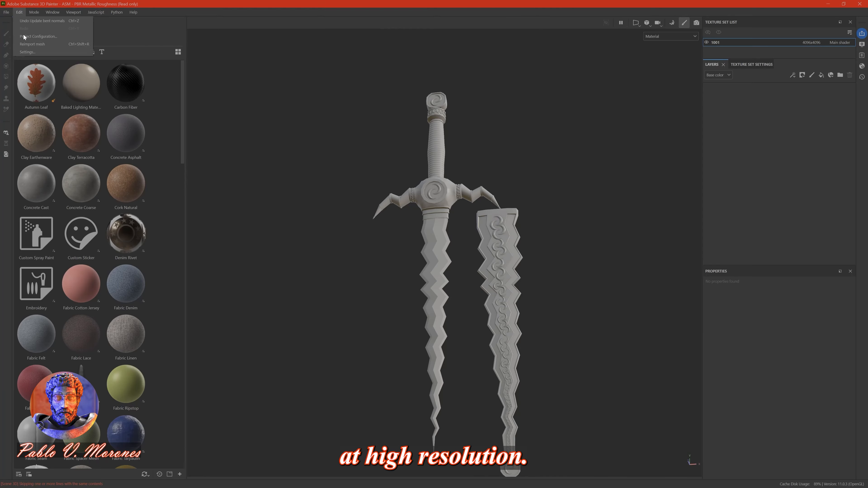
click(672, 23)
click(185, 57)
click(123, 99)
click(192, 269)
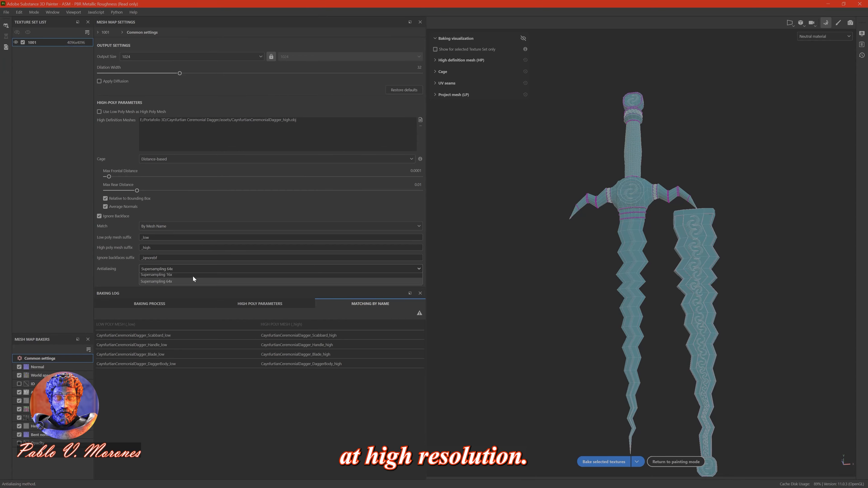
click(191, 280)
click(611, 462)
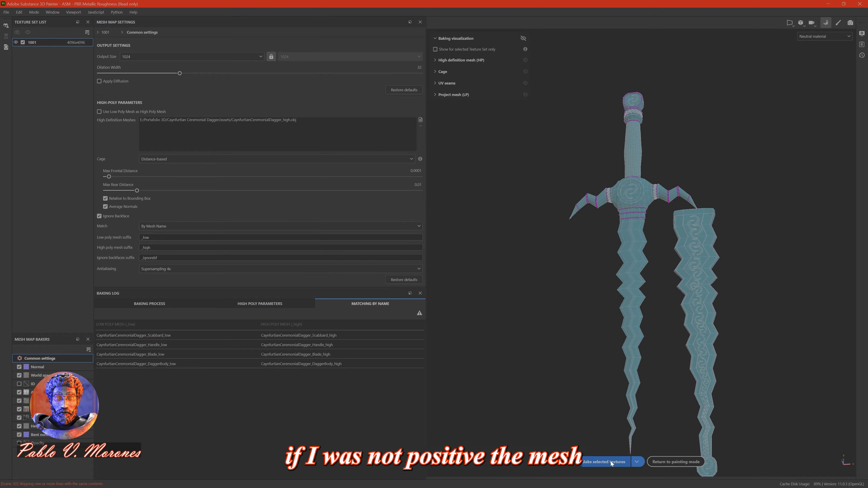
Return to painting mode and inspect the baked result on the crossguard, crescent bands and scabbard.
click(676, 462)
alt+middle_drag(464, 210, 464, 262)
scroll(463, 262, up, 6)
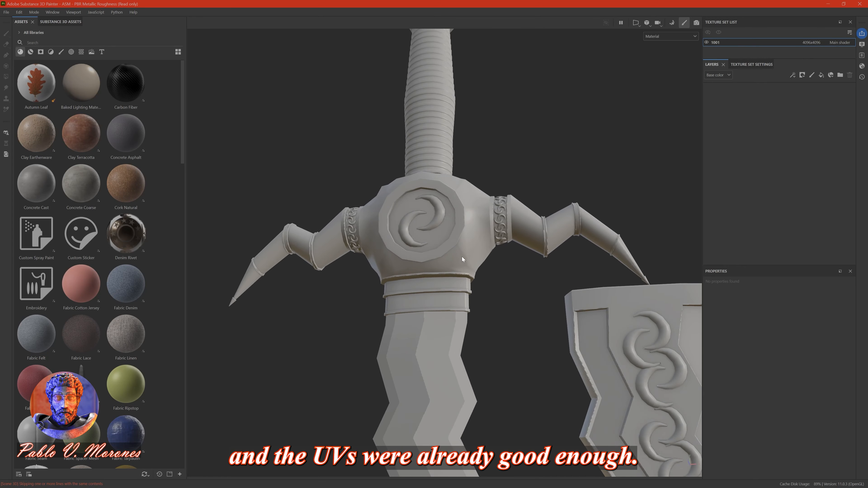
alt+middle_drag(537, 289, 436, 298)
scroll(436, 299, up, 8)
alt+drag(436, 298, 511, 239)
key(f)
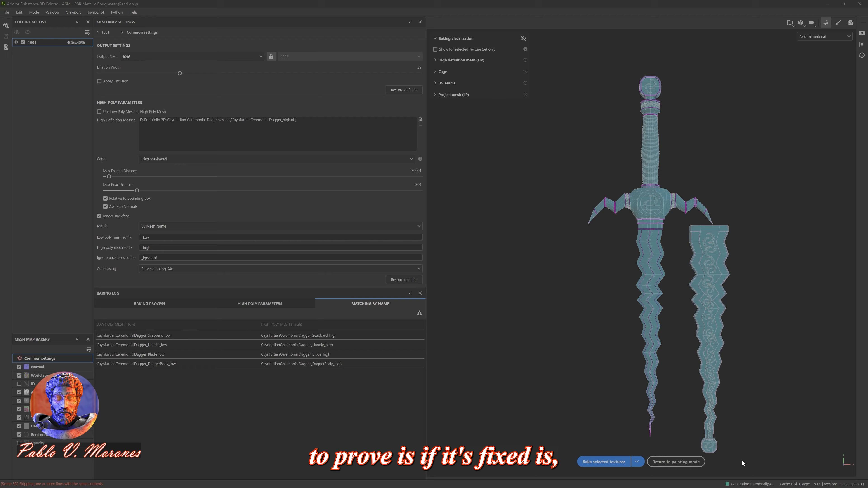
Return to painting mode, add the Abelrijkian_Gold smart material to the layer stack and collapse its folder.
click(687, 462)
alt+right_drag(488, 192, 537, 378)
mouse_move(537, 378)
alt+mouse_down()
mouse_move(409, 325)
mouse_move(506, 316)
mouse_move(355, 345)
mouse_move(461, 321)
alt+mouse_up()
click(31, 51)
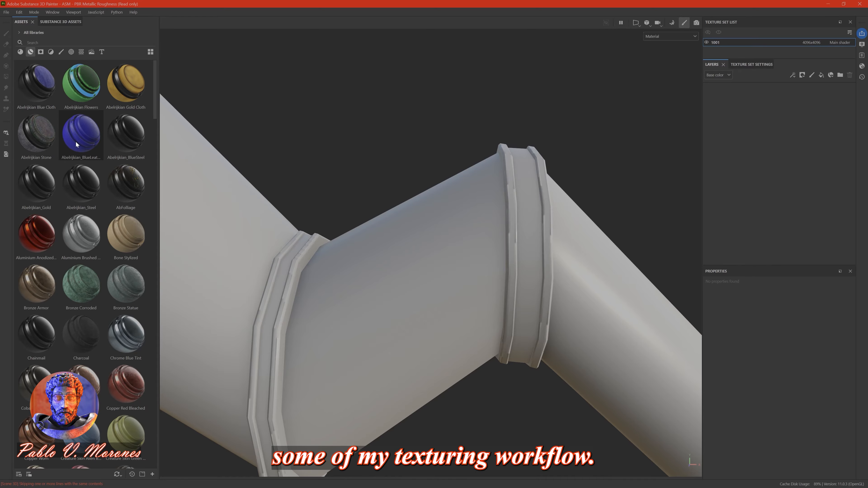
drag(45, 186, 752, 154)
click(715, 90)
Add a fill layer with a golden-yellow base color beneath the Mat Masks folder and give it a black mask.
key(f)
scroll(441, 174, up, 8)
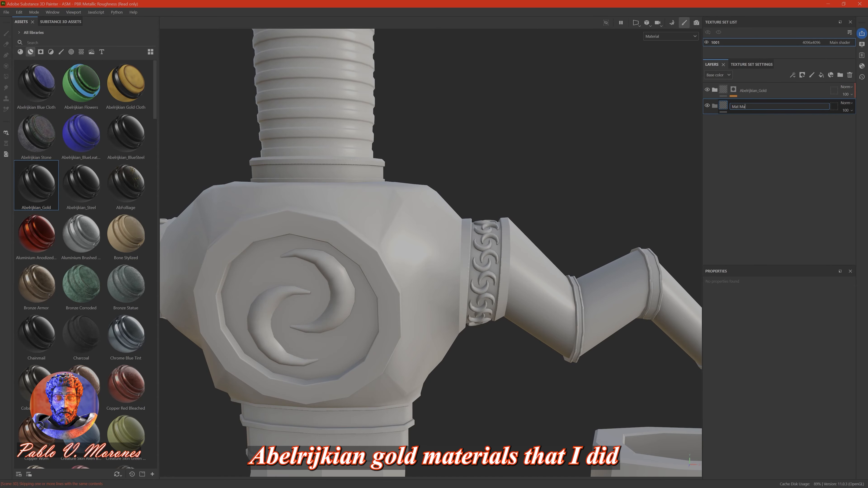
click(822, 76)
click(742, 466)
drag(832, 445, 831, 442)
click(836, 358)
right_click(744, 122)
click(757, 133)
scroll(482, 259, up, 5)
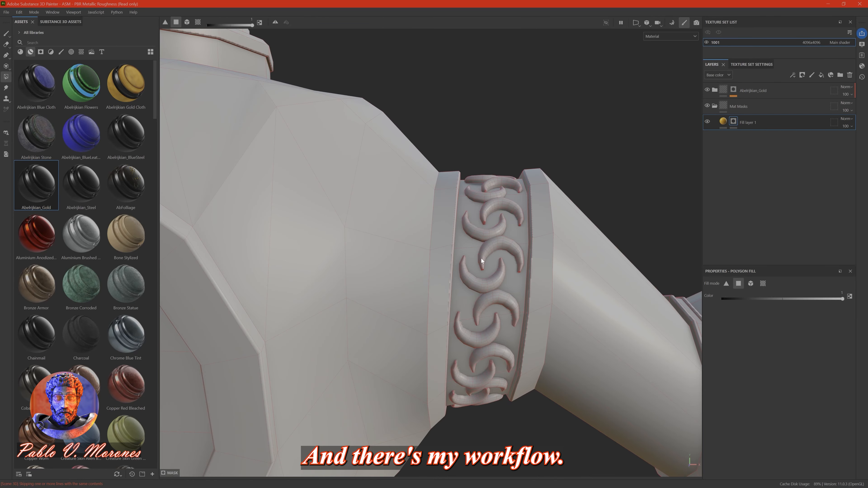
Turn on mirror symmetry, polygon-fill both rims of the crossguard arm's crescent band in the mask and open the symmetry settings.
alt+drag(450, 200, 403, 253)
scroll(450, 212, down, 4)
click(275, 22)
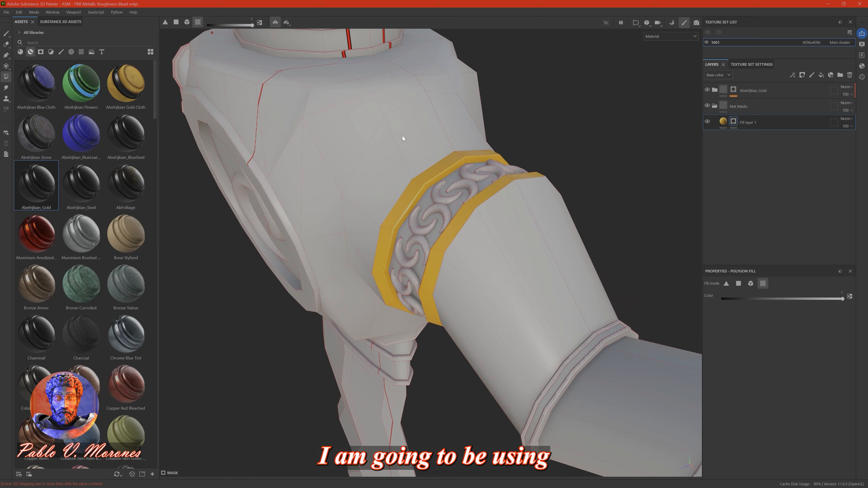
alt+shift+drag(403, 138, 478, 92)
key(f)
click(288, 23)
scroll(482, 214, up, 3)
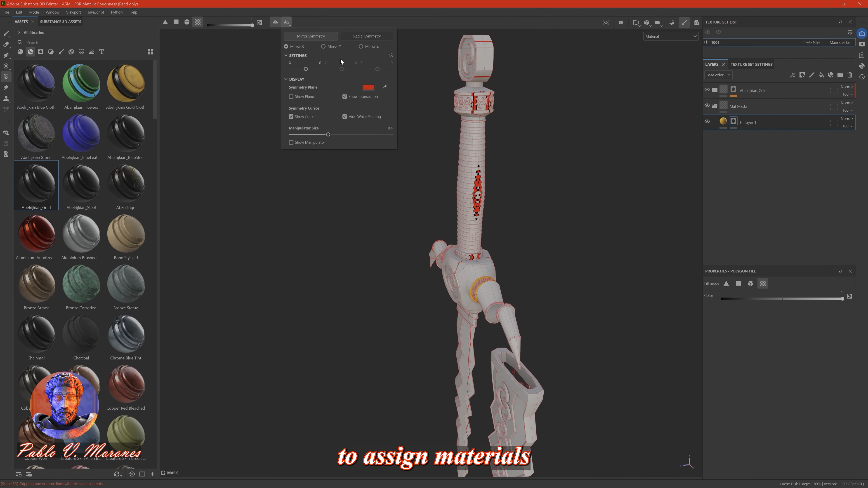
Polygon-fill the raised rims of the arm's two elbow rings in the fill layer's mask, undoing any wrong fill.
scroll(559, 292, up, 8)
alt+drag(559, 292, 469, 250)
alt+middle_drag(469, 250, 475, 147)
scroll(469, 250, up, 3)
click(427, 314)
click(440, 296)
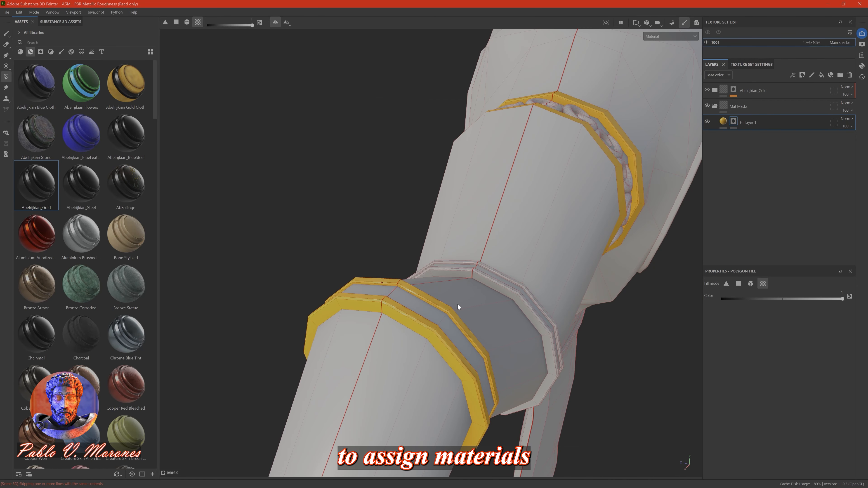
click(503, 288)
click(528, 270)
key(ctrl+z)
click(519, 282)
Polygon-fill the small ring and the pointed tip at the end of the crossguard arm in the mask.
alt+drag(519, 282, 416, 171)
scroll(416, 171, down, 5)
alt+middle_drag(239, 219, 378, 235)
scroll(378, 235, up, 4)
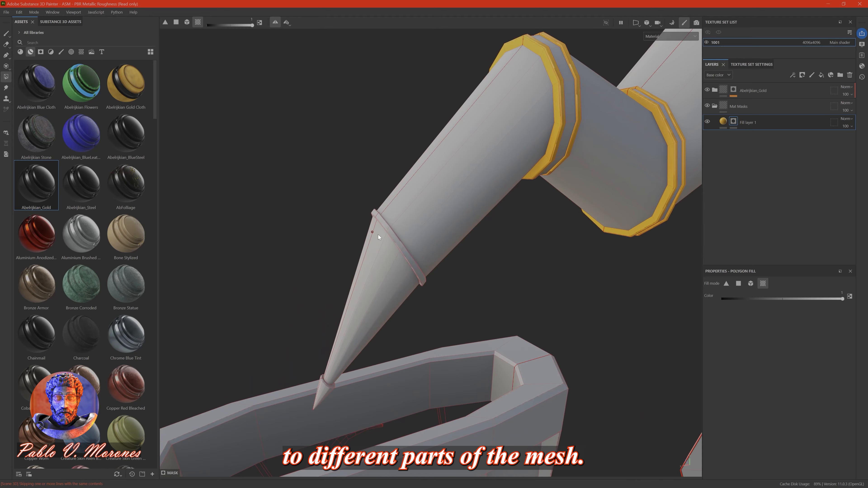
alt+drag(317, 399, 347, 389)
click(342, 397)
scroll(346, 389, up, 4)
alt+drag(400, 398, 428, 250)
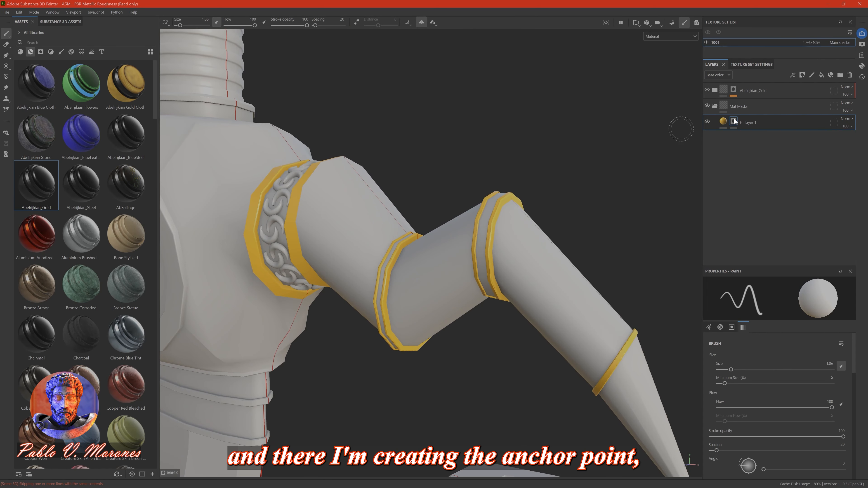
Add an anchor point to the fill layer's mask, naming the layer Gold and the anchor point Gold Mask.
right_click(734, 121)
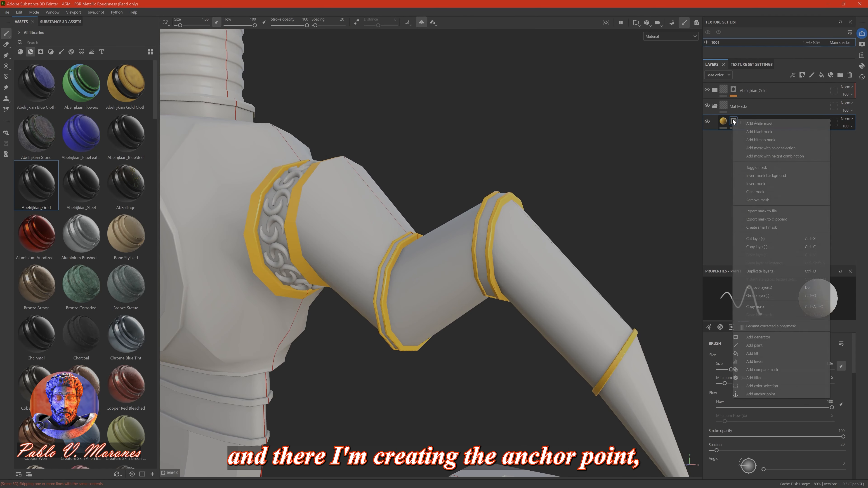
click(804, 134)
double_click(749, 122)
double_click(760, 135)
text(Gold)
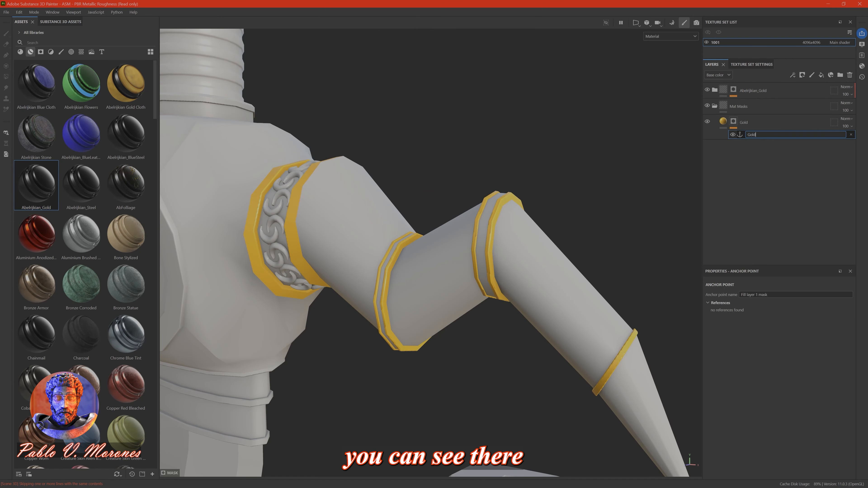
Assign the Gold Mask anchor point to the fill in the Abelrijkian_Gold mask and view the gold rims up close.
click(780, 418)
click(816, 314)
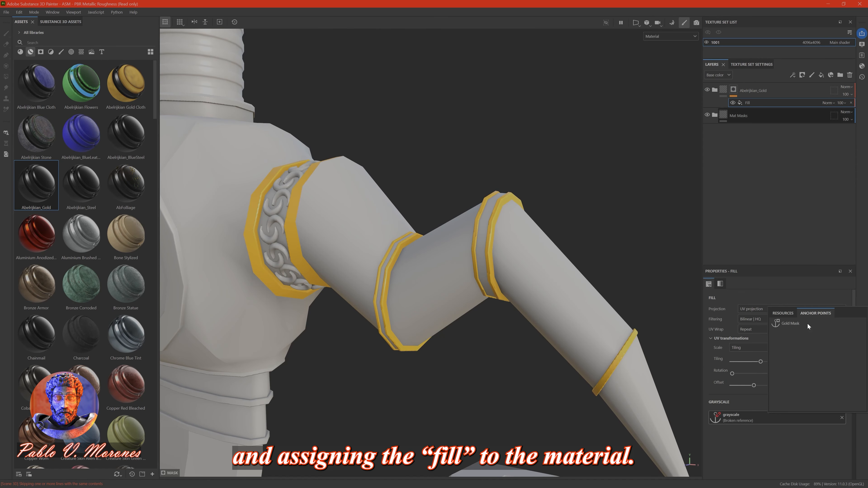
click(812, 327)
alt+right_drag(478, 260, 774, 72)
alt+drag(533, 209, 405, 267)
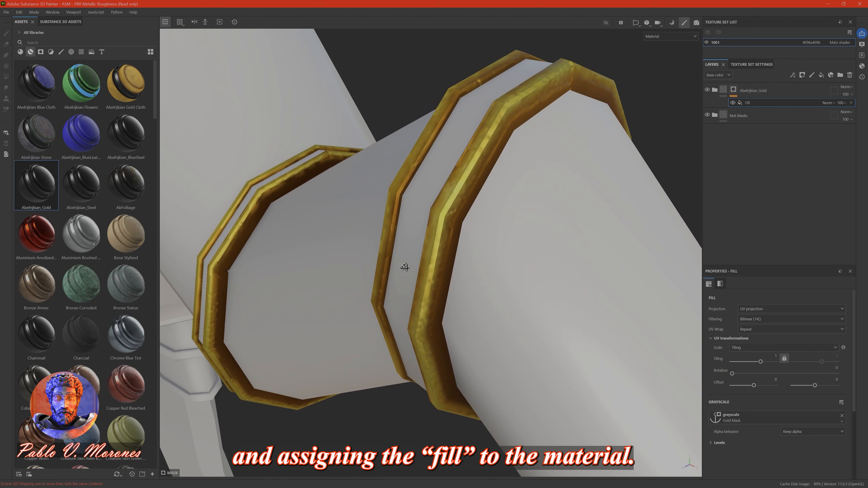
Toggle the inner layers of the Abelrijkian_Gold group off and on to compare their effect on the rims.
alt+right_drag(405, 268, 748, 72)
click(708, 146)
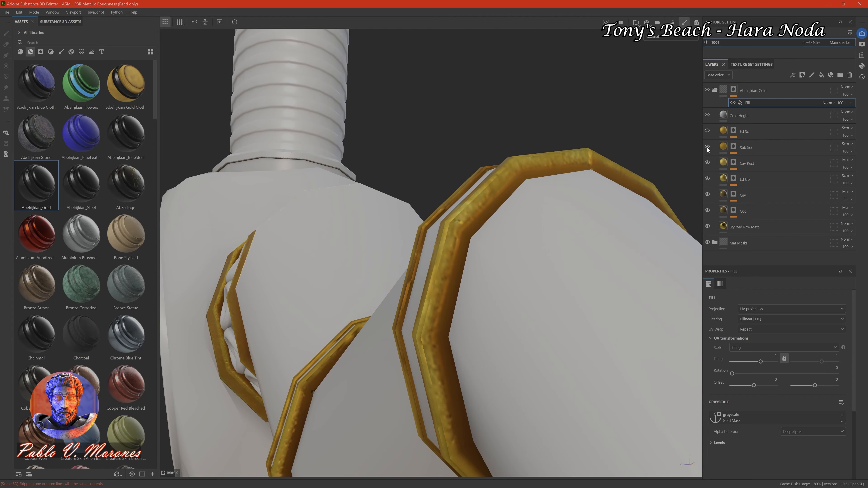
click(708, 162)
click(708, 179)
click(708, 194)
click(709, 194)
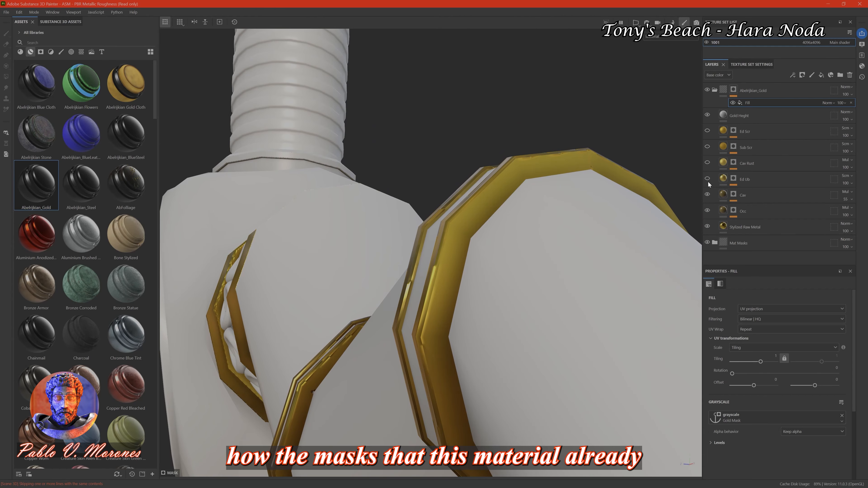
click(708, 178)
click(708, 179)
click(708, 163)
Collapse and hide the Abelrijkian_Gold group, and inspect the crossguard body and handle collar for shading problems.
alt+drag(581, 192, 632, 222)
click(715, 90)
click(708, 91)
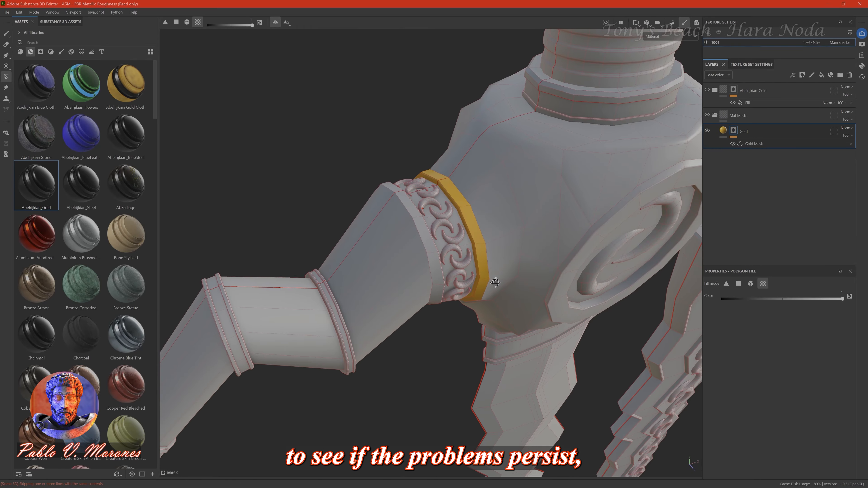
alt+drag(356, 290, 363, 265)
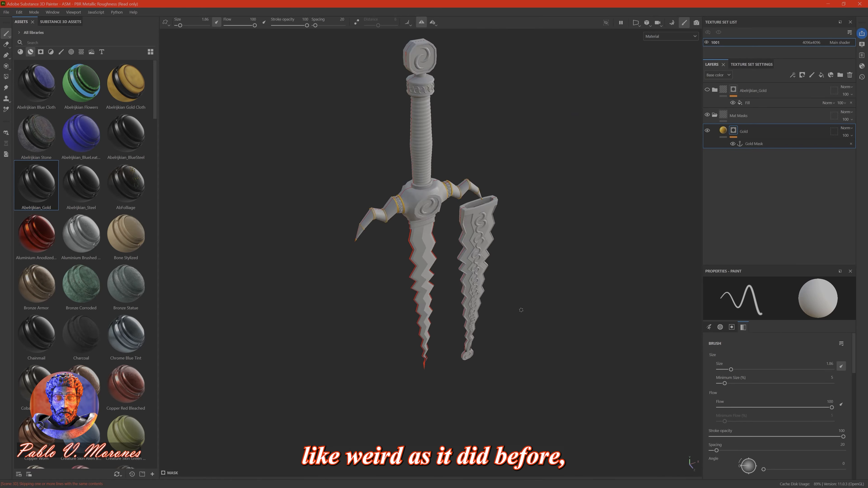
scroll(549, 206, down, 10)
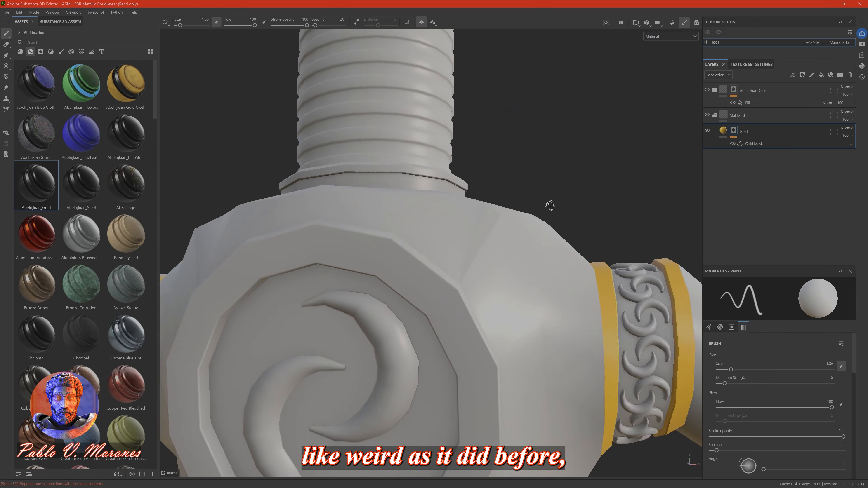
alt+drag(550, 205, 633, 161)
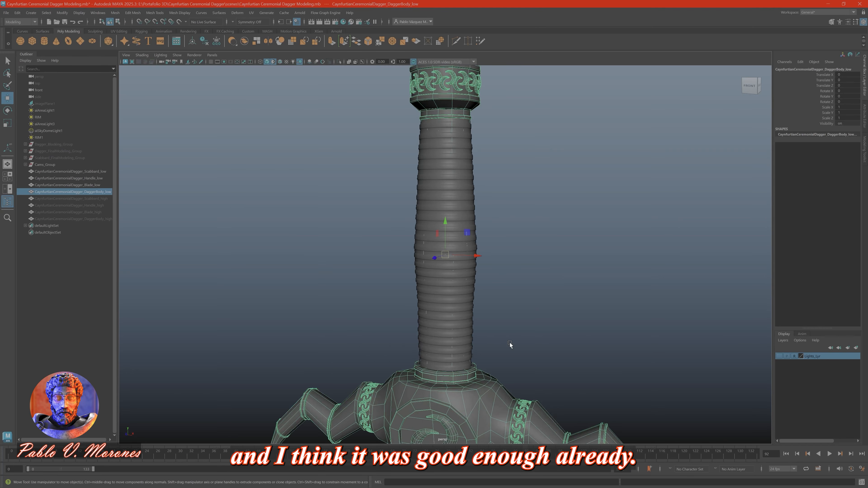
Examine the dagger body's edges above the medallion in Maya and the matching surface in Substance 3D Painter.
scroll(510, 345, up, 5)
click(450, 310)
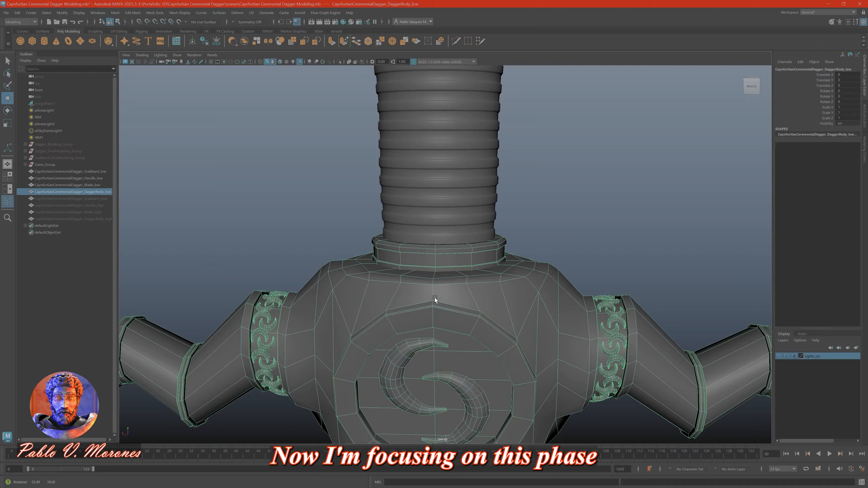
scroll(450, 297, up, 3)
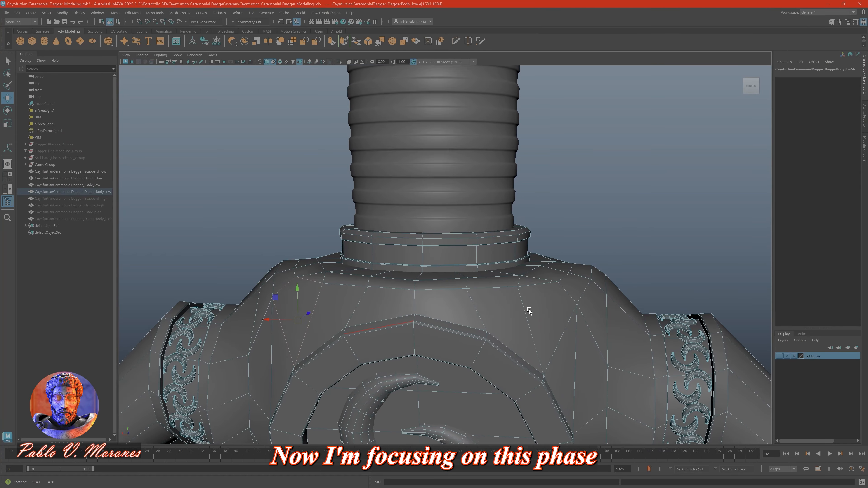
alt+drag(531, 310, 564, 228)
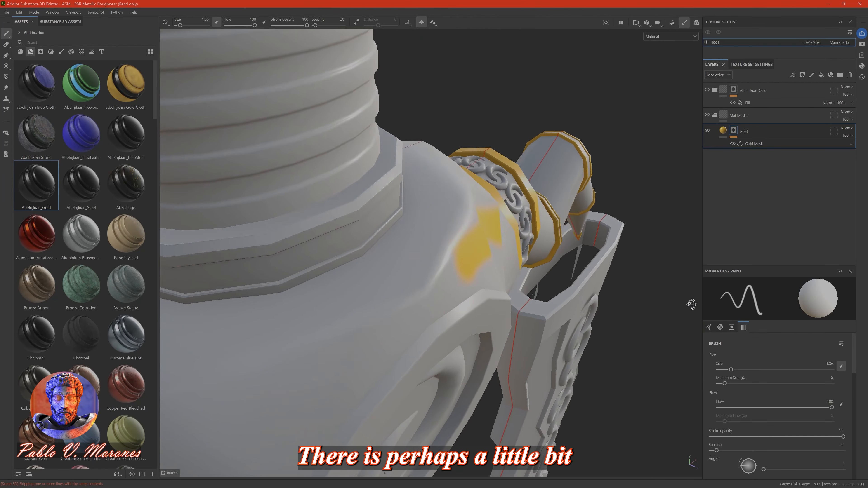
mouse_move(692, 304)
alt+mouse_down()
mouse_move(615, 233)
mouse_move(543, 187)
mouse_move(258, 214)
mouse_move(394, 70)
alt+mouse_up()
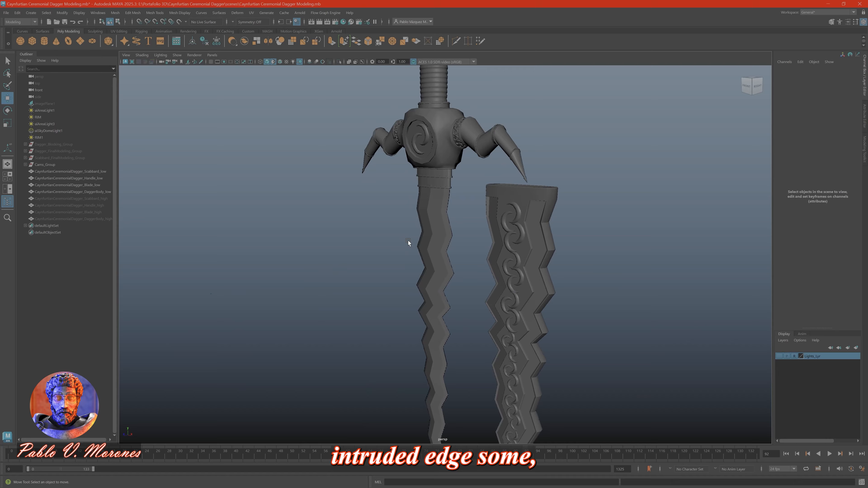
In Maya, set the low-poly scabbard's Translate X to -500 and the high-poly scabbard's Translate X to 0.
click(6, 12)
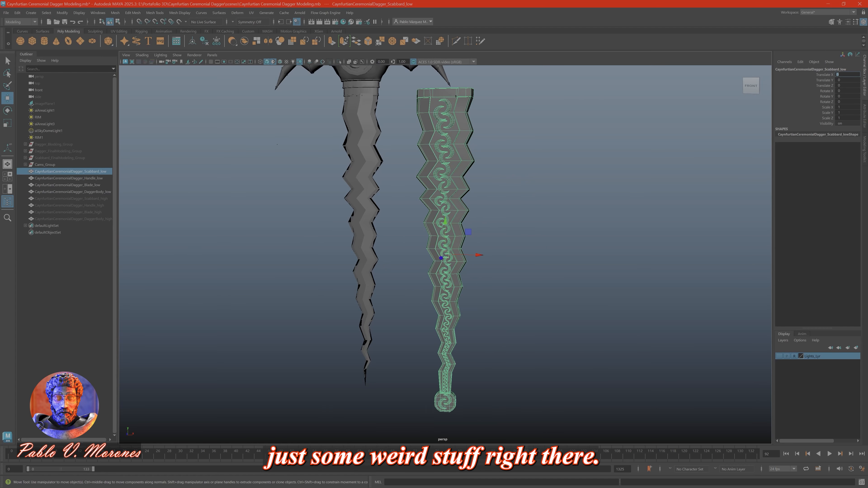
text(-500)
key(Return)
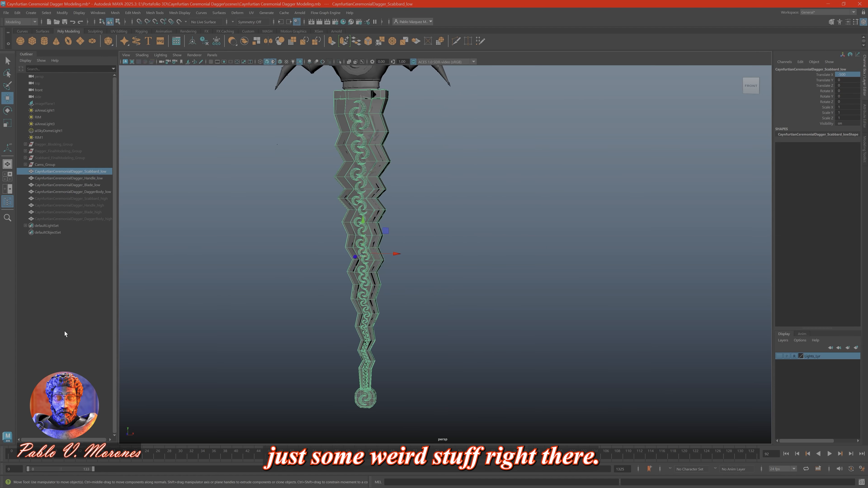
click(99, 199)
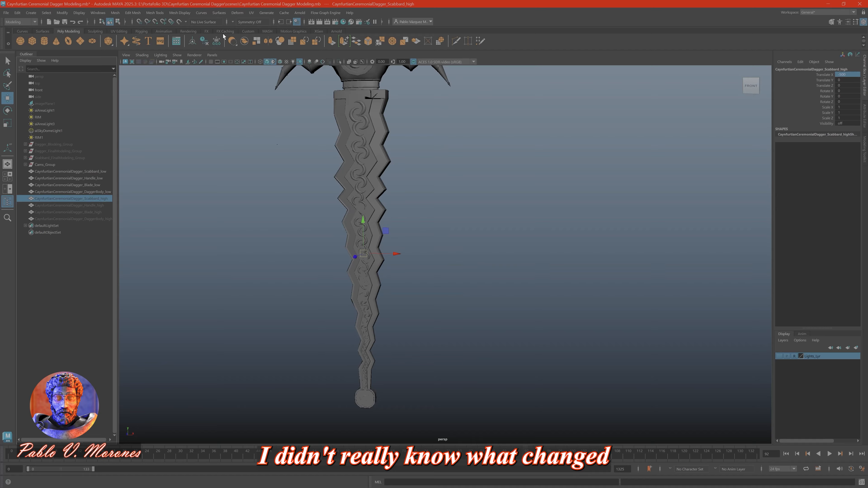
text(0)
key(Return)
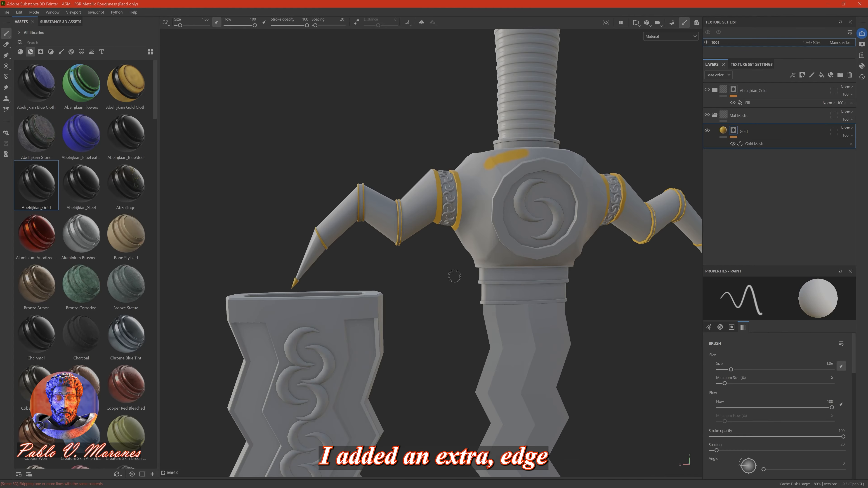
In Substance 3D Painter, look through the new project setup's baked map import and further options, and inspect the crossguard.
alt+drag(454, 276, 225, 161)
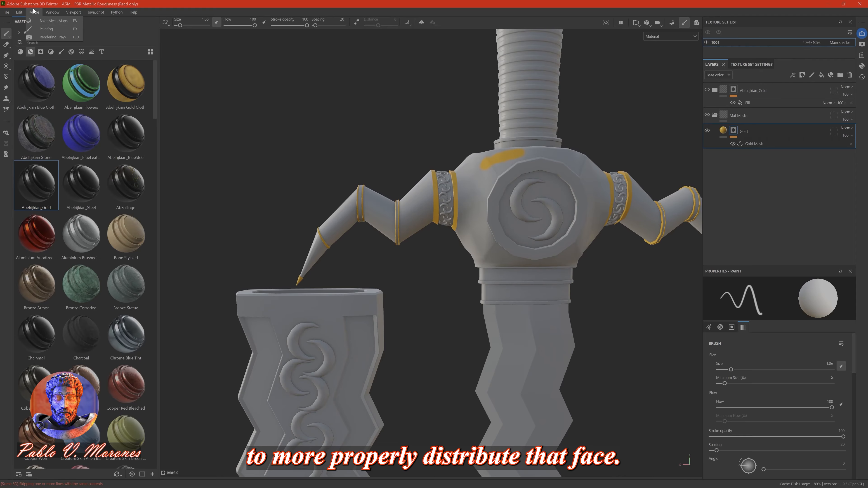
click(12, 21)
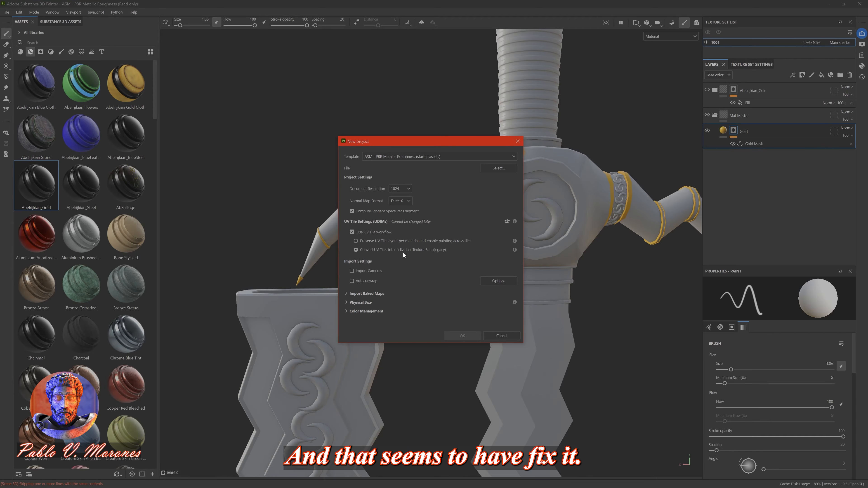
click(373, 295)
click(366, 309)
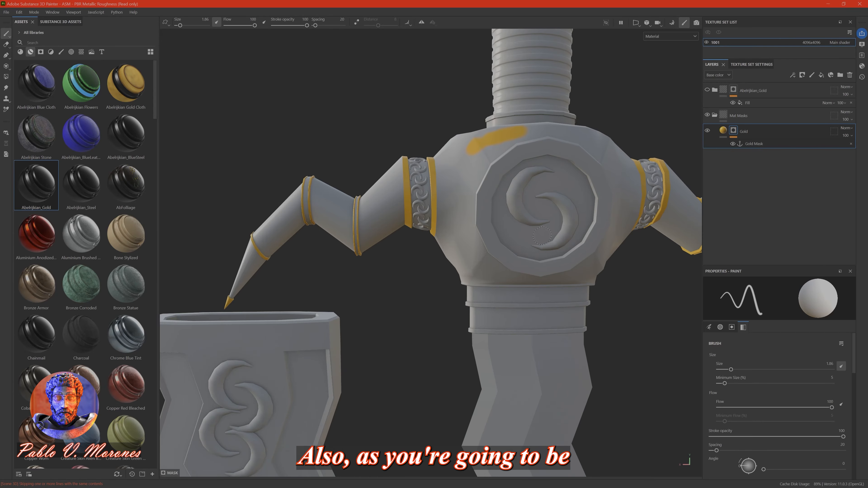
alt+drag(581, 308, 610, 329)
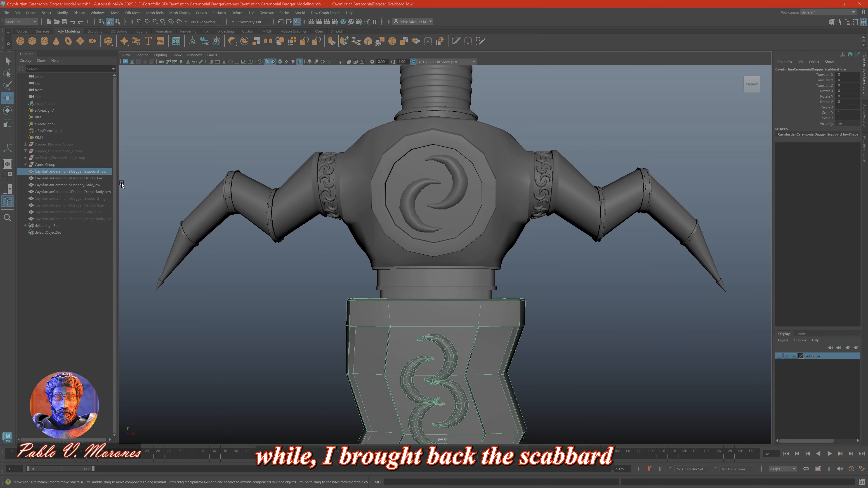
Select the four low-poly dagger and scabbard meshes and export them over the existing CaynfurtianCeremonialDagger_low.obj.
shift+click(103, 191)
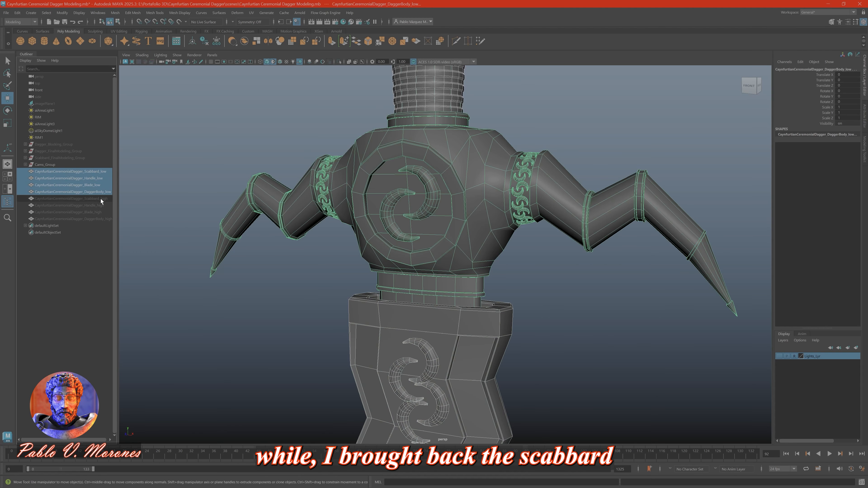
key(f)
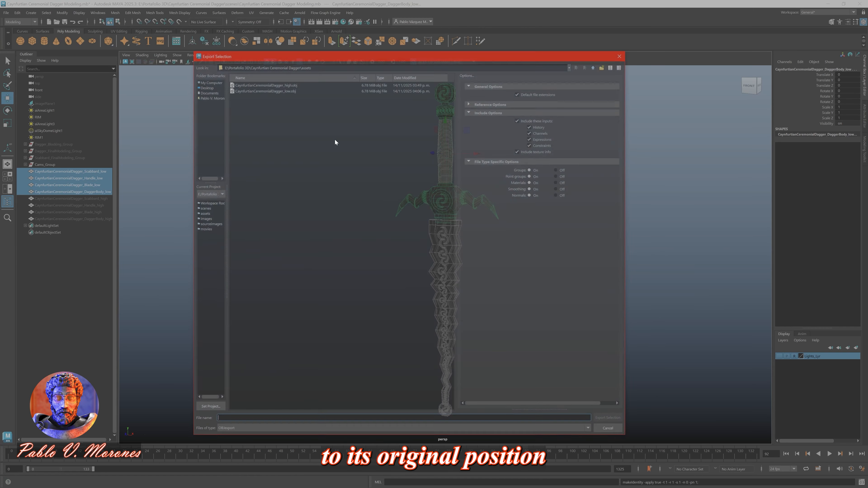
key(Return)
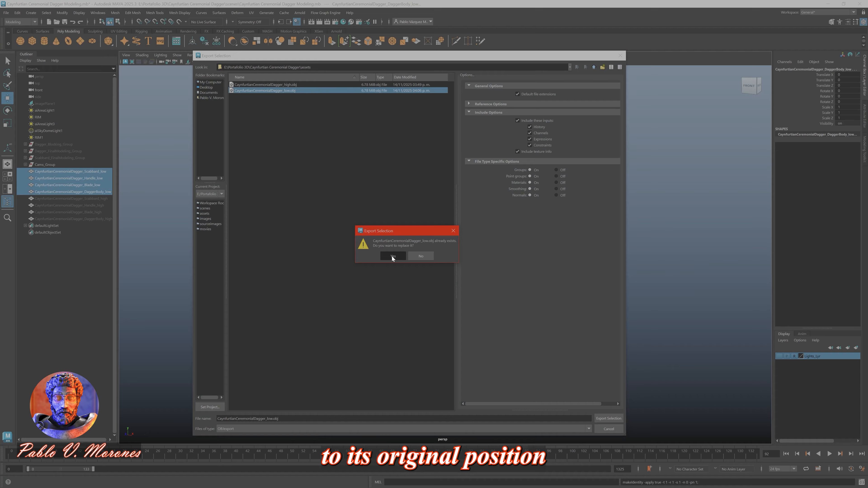
click(392, 257)
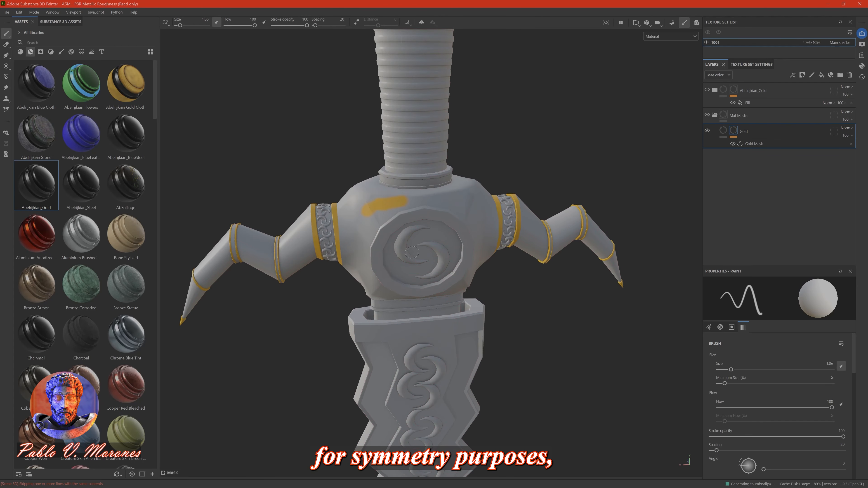
In Substance 3D Painter, create a folder named Hide Scabbard above Mat Masks and add a mask to it.
key(4)
click(394, 211)
key(1)
alt+drag(240, 182, 291, 185)
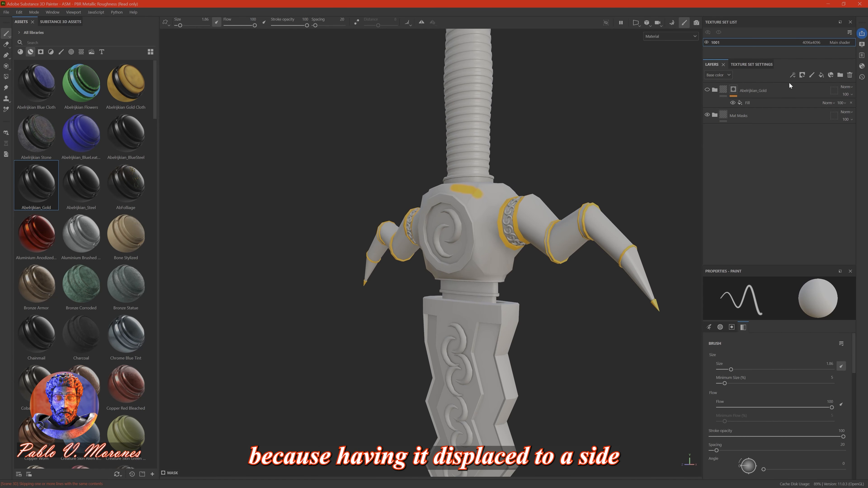
click(753, 118)
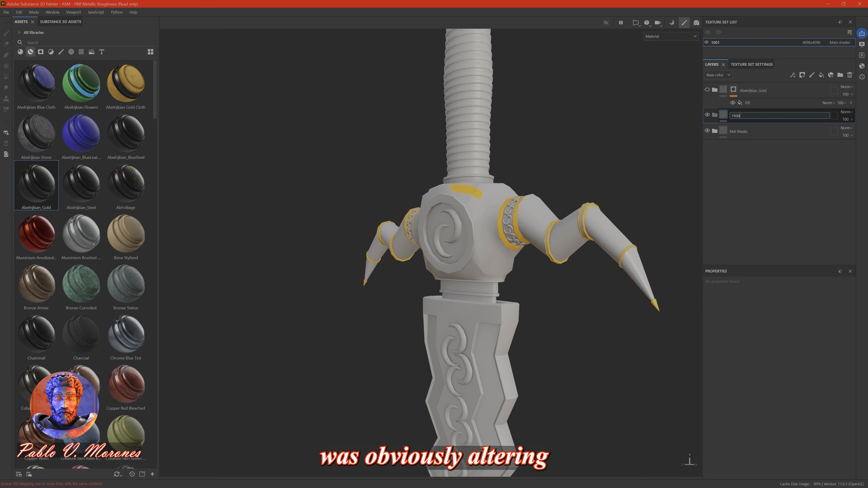
right_click(750, 116)
click(753, 125)
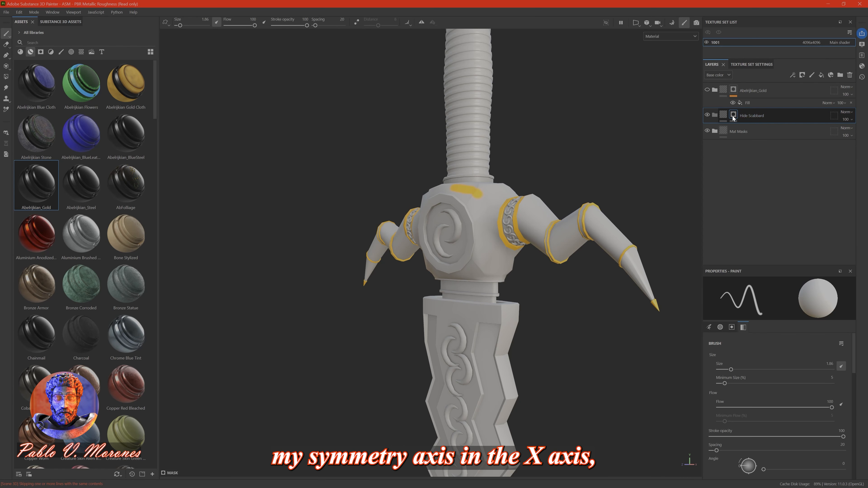
Add a fill layer inside the Hide Scabbard folder and add an Opacity channel to the texture set.
click(822, 75)
click(755, 64)
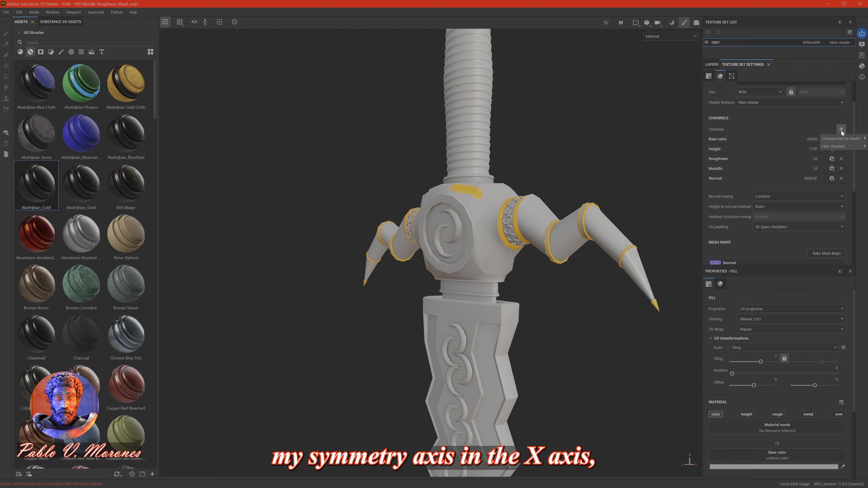
scroll(770, 125, up, 2)
Change the main shader to pbr-metal-rough-with-alpha-blending.
click(863, 66)
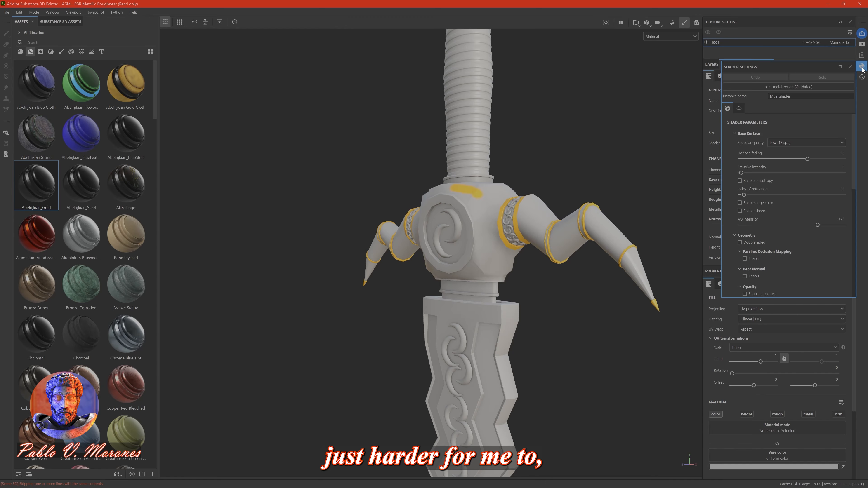
click(841, 86)
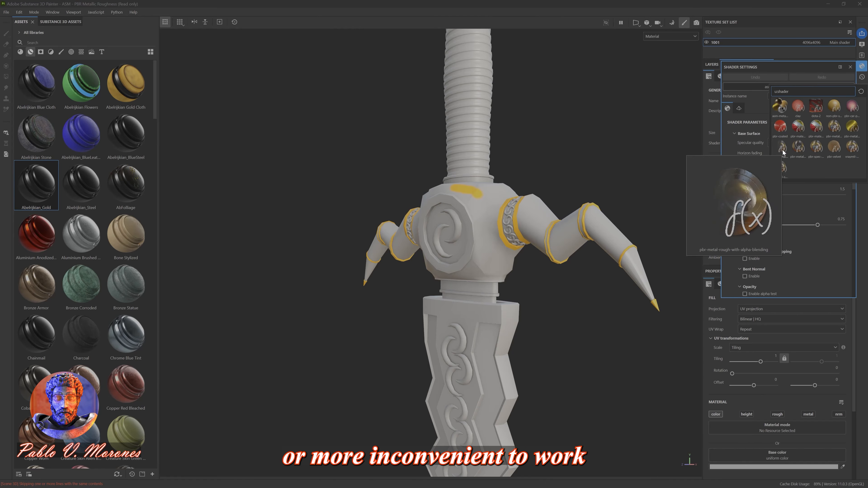
click(796, 59)
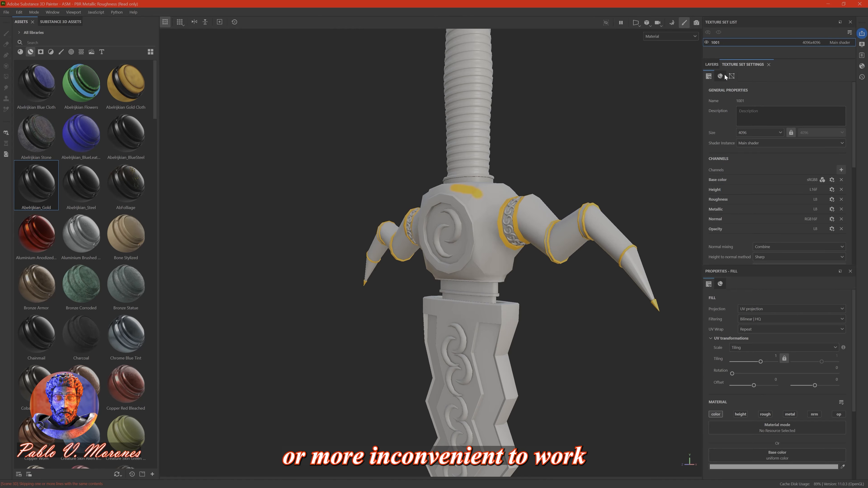
Restrict the fill layer in the Hide Scabbard folder to the opacity channel and set its opacity to 0.
click(712, 65)
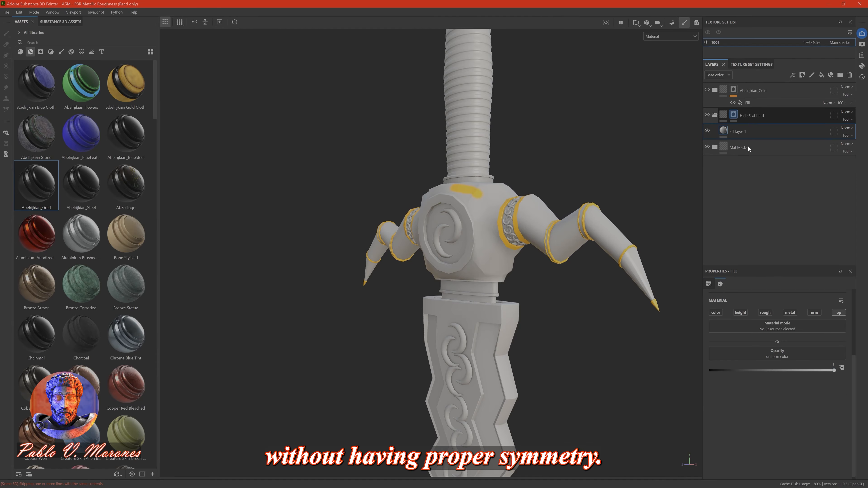
key(4)
click(739, 131)
drag(833, 411, 711, 411)
key(f)
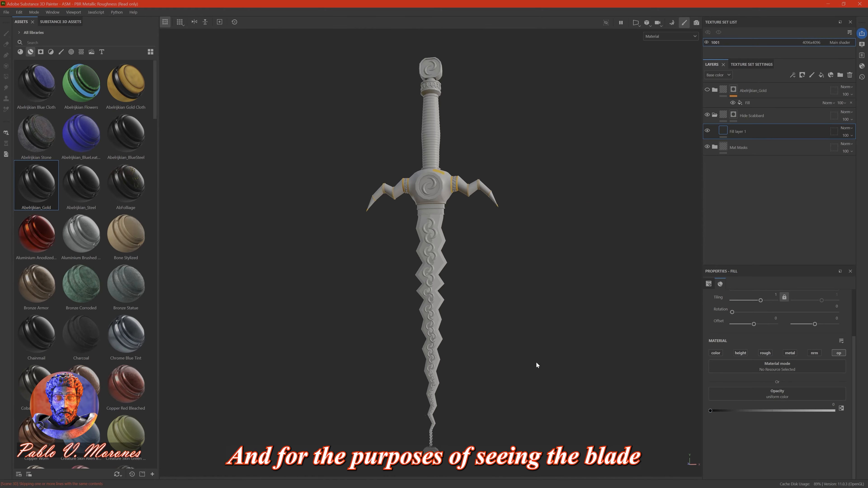
Fill the scabbard's remaining crescent ornaments into the Hide Scabbard folder's mask to reveal the bare blade.
scroll(537, 365, up, 5)
alt+drag(527, 359, 477, 312)
alt+drag(462, 158, 529, 310)
scroll(530, 310, up, 3)
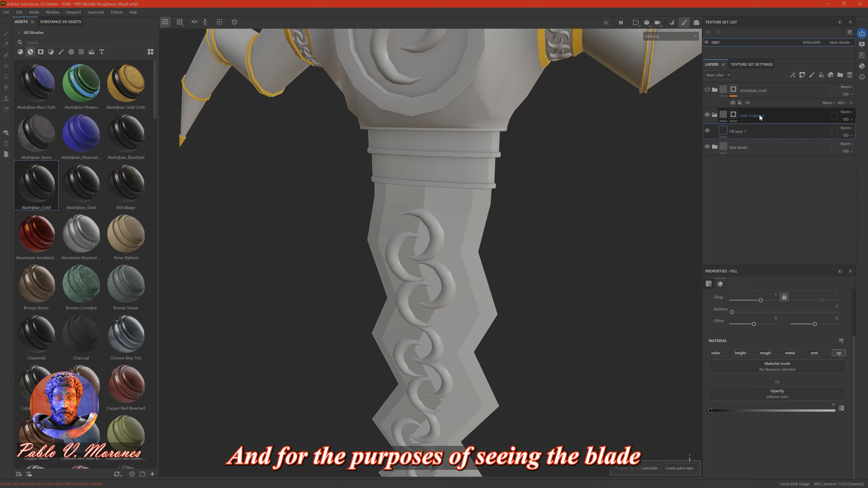
click(760, 116)
alt+drag(530, 259, 560, 253)
scroll(530, 258, down, 3)
drag(346, 265, 500, 406)
scroll(479, 319, down, 3)
ctrl+alt+drag(444, 315, 559, 397)
scroll(353, 240, down, 3)
scroll(379, 219, up, 5)
mouse_move(406, 203)
alt+mouse_down()
mouse_move(442, 322)
mouse_move(460, 341)
mouse_move(654, 349)
alt+mouse_up()
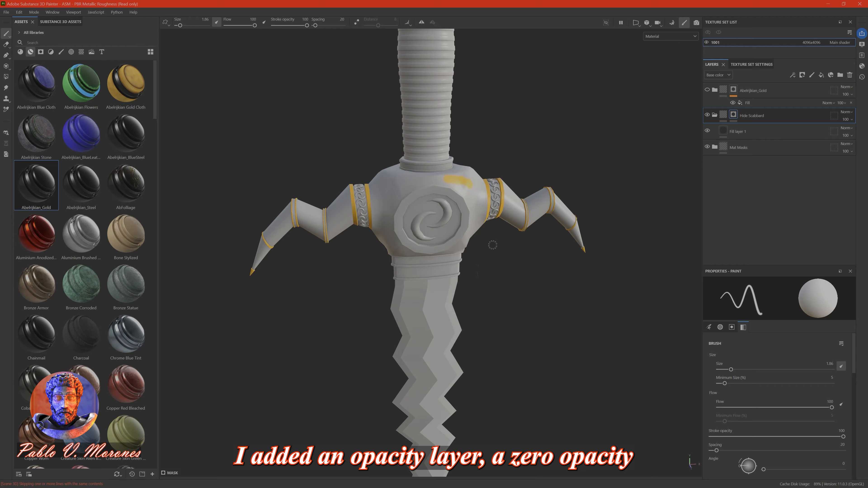
Collapse the Hide Scabbard folder and toggle its visibility off and on to check the hidden scabbard.
scroll(493, 245, up, 3)
alt+drag(492, 245, 393, 274)
click(716, 116)
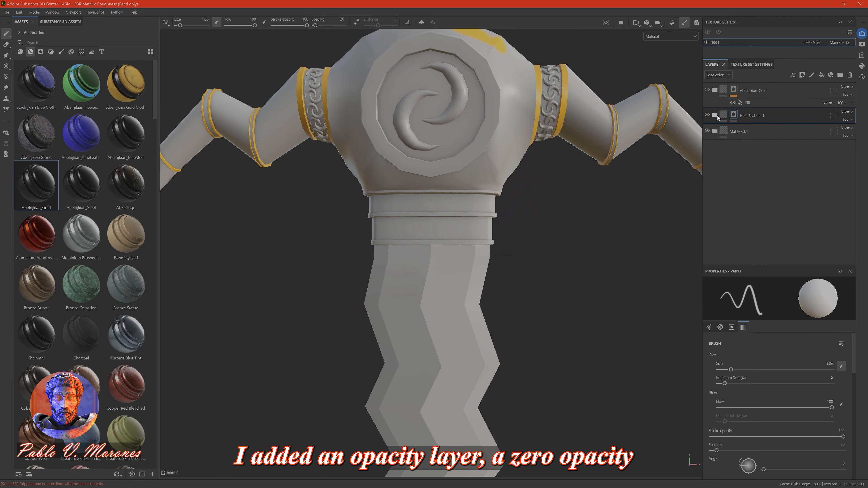
click(711, 116)
click(710, 115)
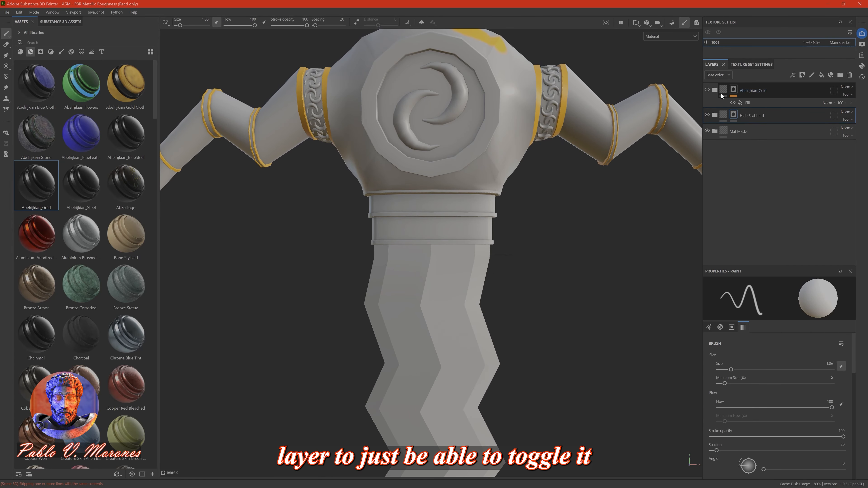
Expand the Mat Masks folder and activate Polygon Fill on the Gold layer's mask.
click(715, 131)
click(733, 146)
key(4)
Try filling the whole blade in the Gold mask, and undo the fills.
alt+drag(529, 280, 496, 291)
drag(472, 314, 493, 391)
scroll(493, 376, up, 2)
alt+middle_drag(493, 359, 493, 226)
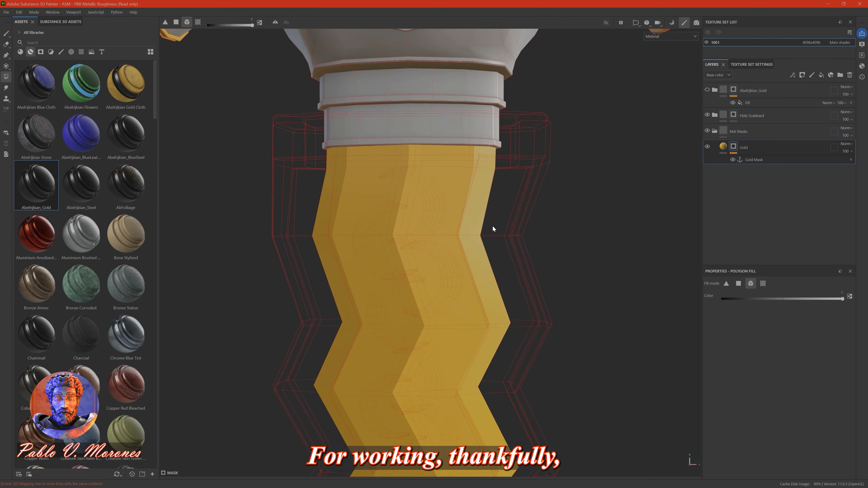
alt+drag(493, 225, 414, 230)
key(x)
alt+drag(396, 207, 382, 283)
key(ctrl+z)
key(ctrl+z)
Working on the UV layout, fill the narrow polygon strips beside the blade's central groove in the Gold mask.
key(F1)
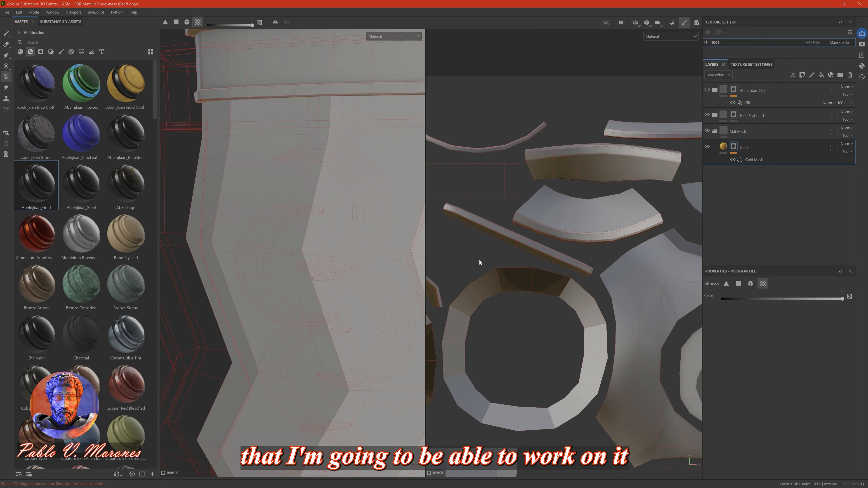
key(F3)
alt+right_drag(491, 253, 501, 96)
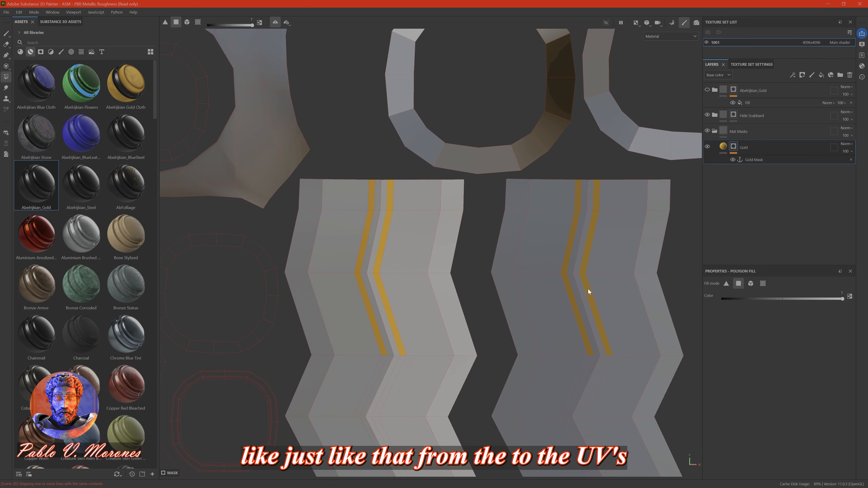
key(f)
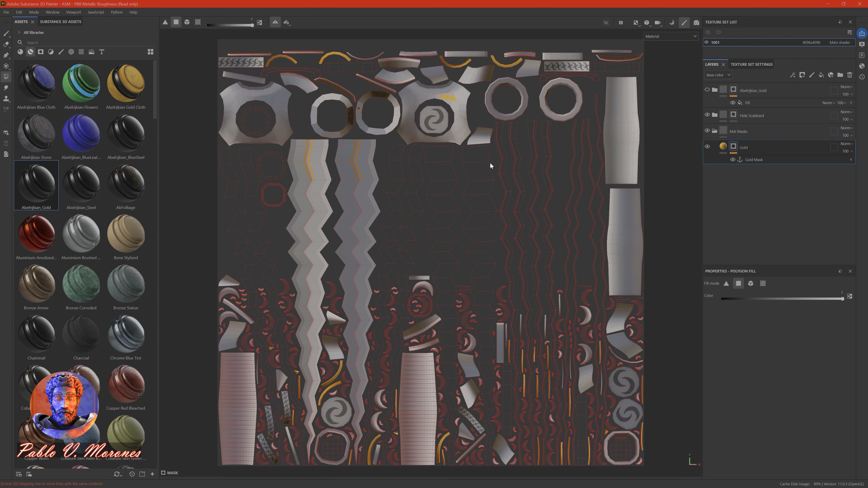
key(F2)
key(f)
alt+right_drag(419, 202, 588, 221)
alt+drag(587, 221, 515, 174)
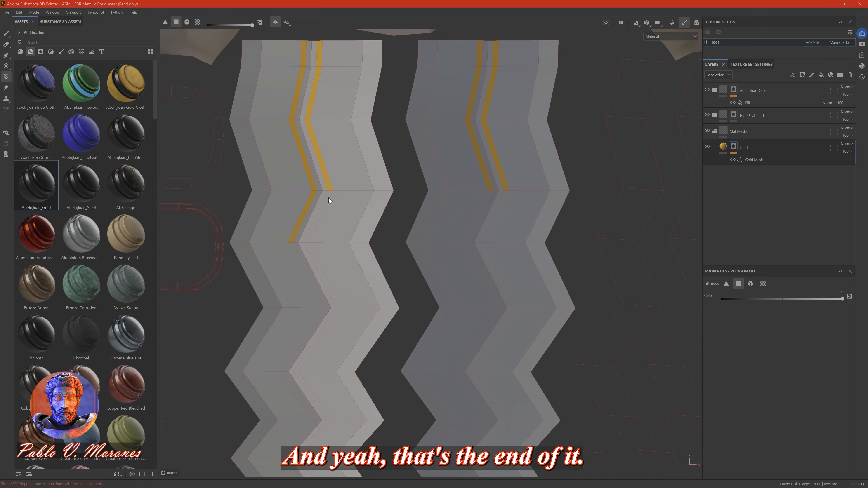
Set the mirror symmetry to the Z axis for the mask fills.
key(f)
click(287, 22)
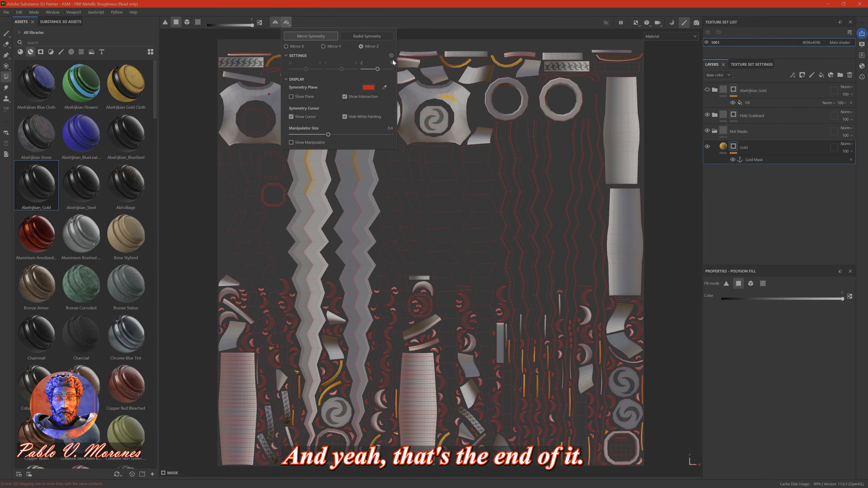
click(289, 22)
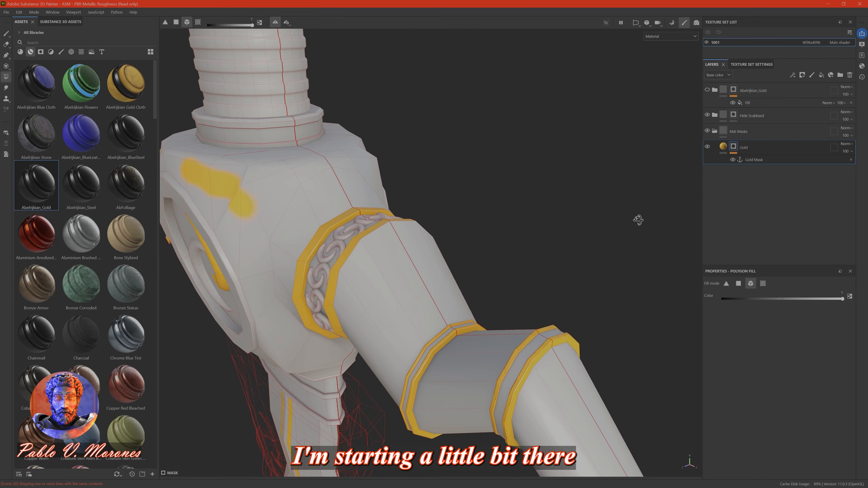
Clear the painted stroke above the crossguard medallion from the Gold mask and fill both medallion crescents.
alt+drag(639, 219, 461, 246)
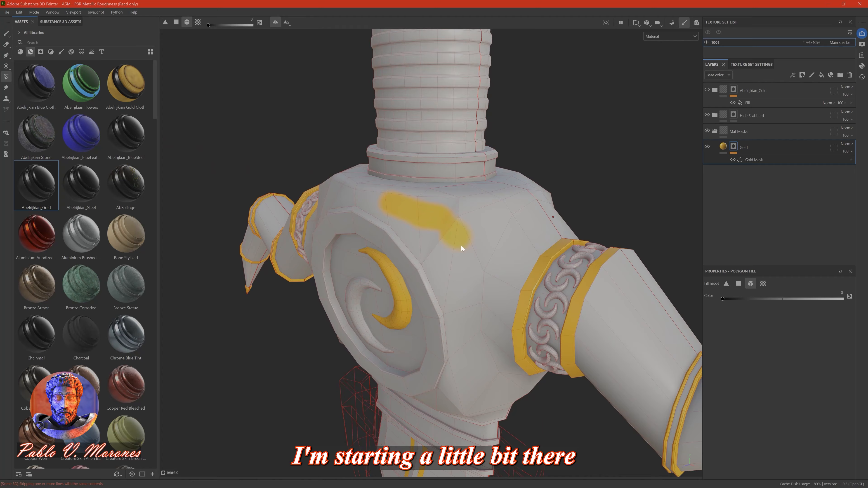
click(763, 286)
click(751, 285)
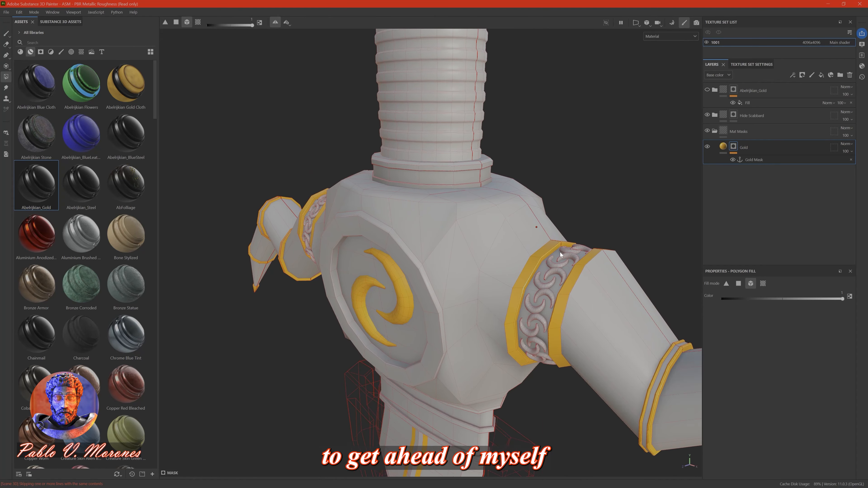
Fill a crescent ornament on the crossguard arm's decorative band in the Gold mask using mesh filling.
scroll(430, 225, down, 10)
scroll(376, 156, up, 10)
alt+drag(373, 155, 441, 157)
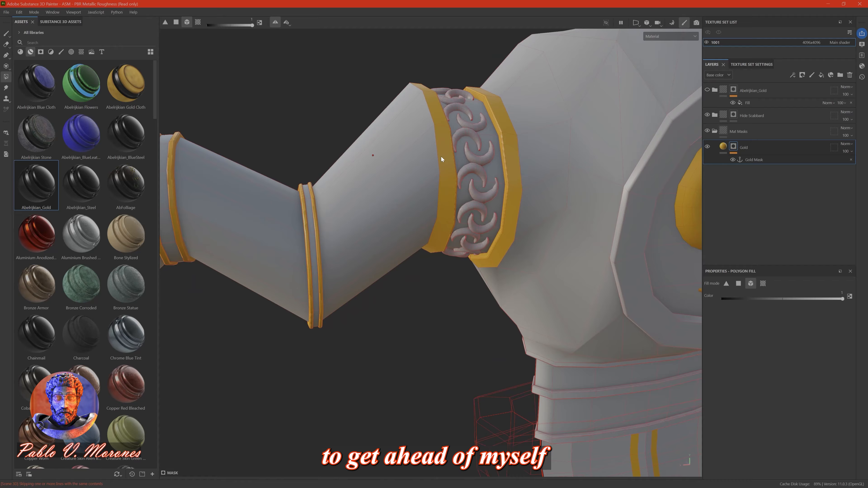
click(416, 213)
alt+drag(513, 222, 609, 219)
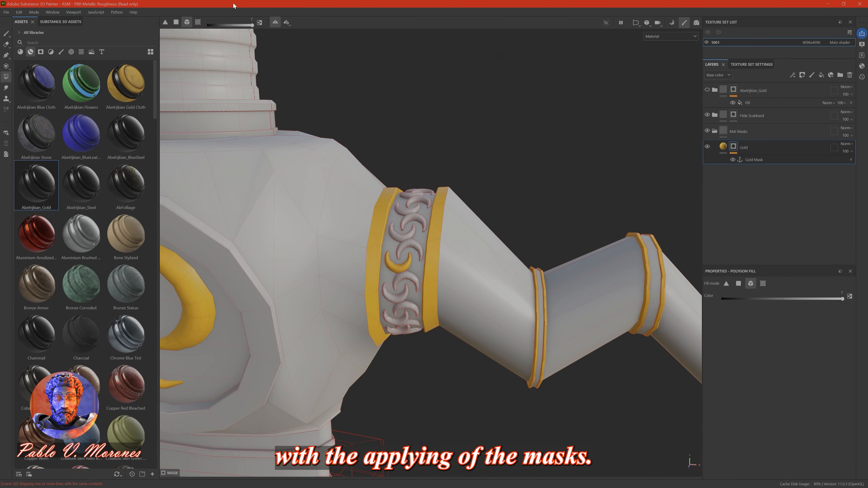
Turn off symmetry and fill the neighbouring crescents on the crossguard arm's decorative band in the Gold mask.
click(275, 23)
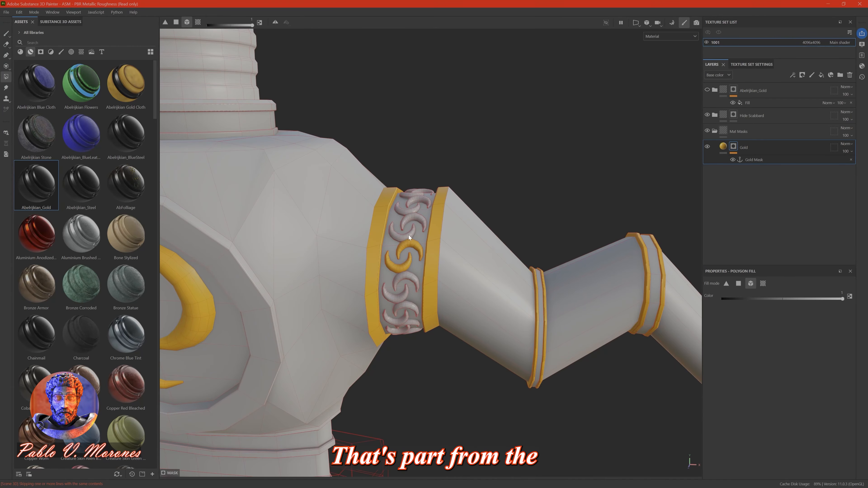
click(764, 283)
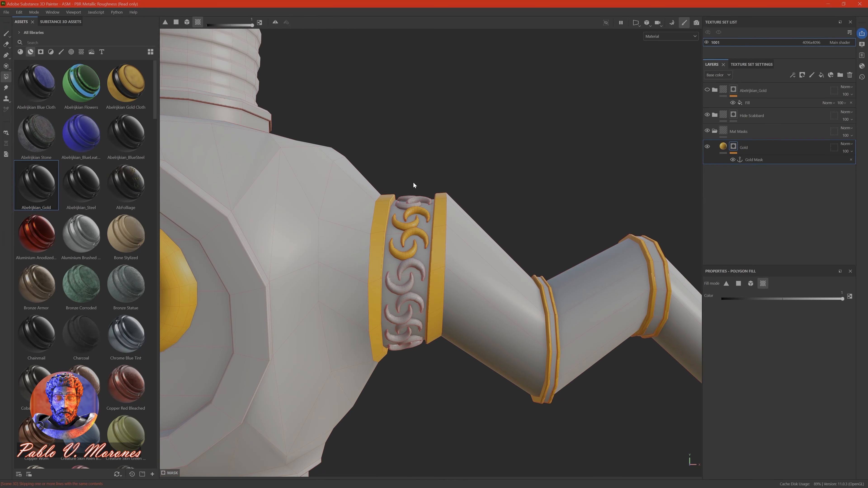
scroll(426, 255, down, 3)
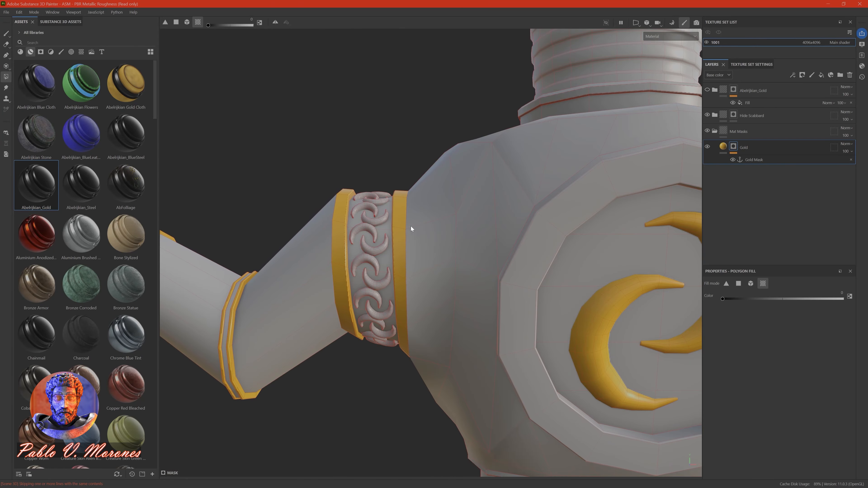
scroll(411, 226, down, 8)
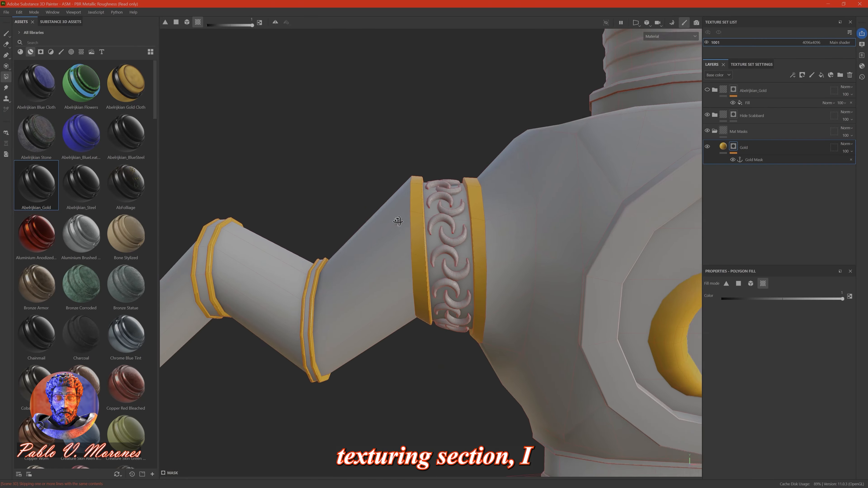
In the baking settings, remove the CaynfurtianCeremonialDagger_high.obj entry and open the high-definition mesh file selection.
key(1)
scroll(431, 240, up, 4)
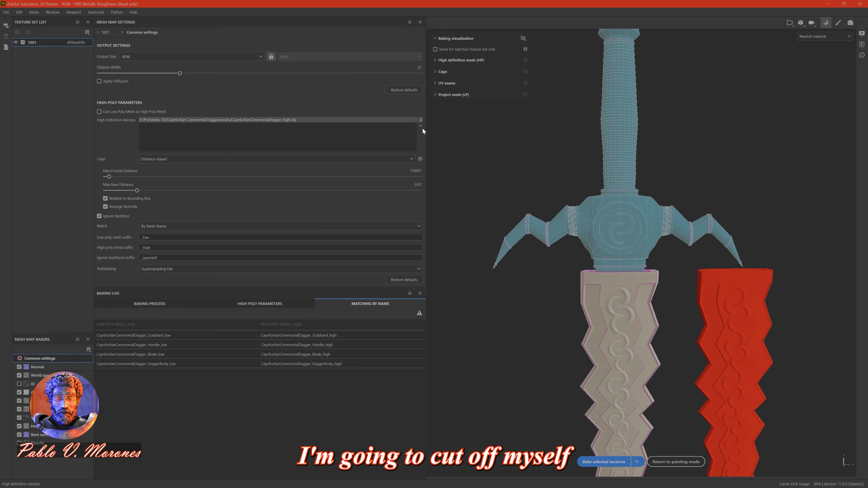
click(421, 126)
click(421, 119)
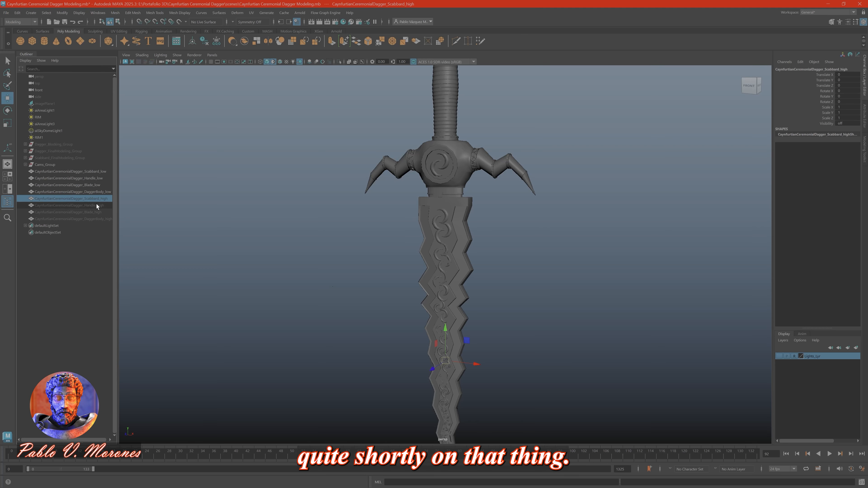
In Maya, show the four high meshes, centre their pivots, freeze their transformations, and export them over CaynfurtianCeremonialDagger_high.obj.
shift+click(86, 219)
key(h)
shift+click(98, 219)
click(194, 40)
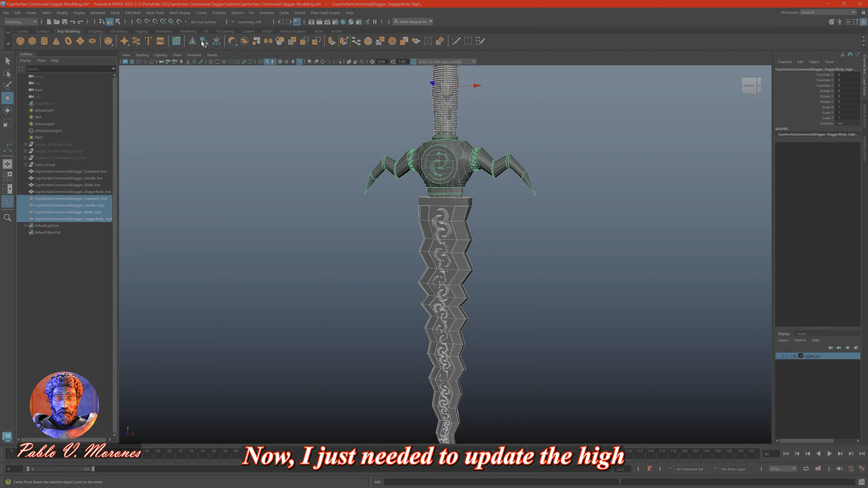
click(205, 41)
click(216, 41)
click(6, 13)
click(35, 170)
click(272, 85)
double_click(272, 87)
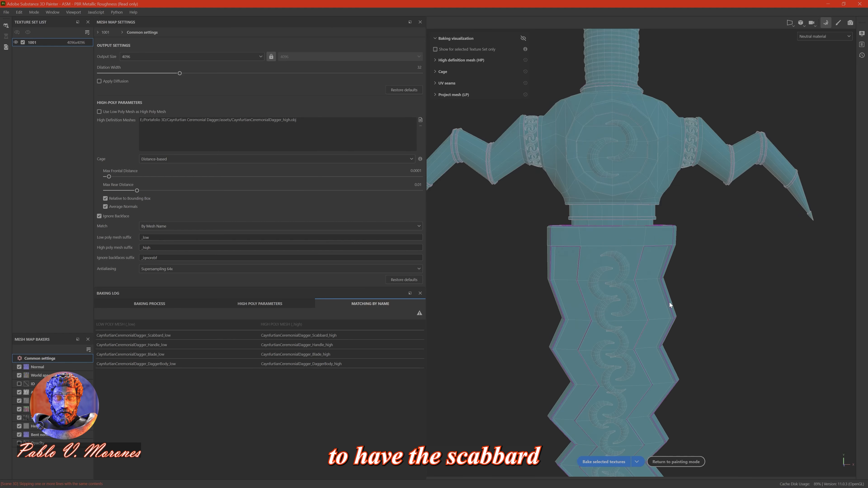
Switch to Substance 3D Painter and bake the selected textures using the re-exported high definition mesh.
alt+right_drag(669, 303, 629, 256)
alt+middle_drag(630, 256, 599, 195)
click(621, 462)
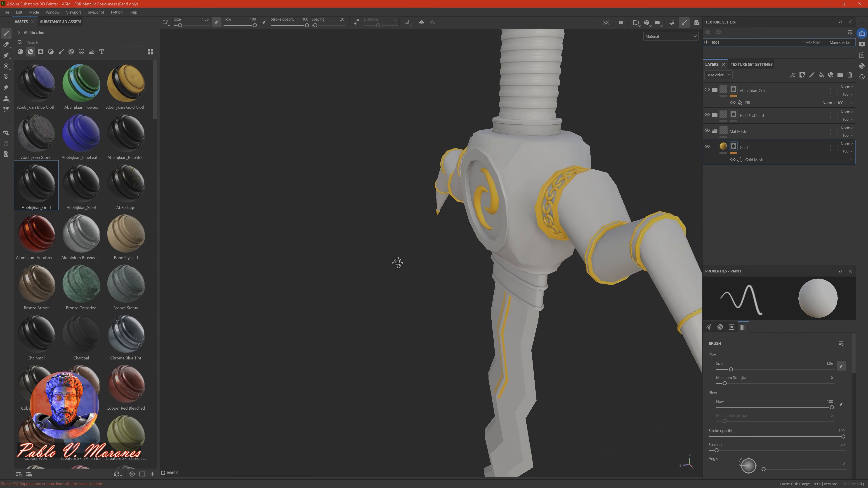
Turn on the mesh wireframe in the display settings and view the crossguard surface around the medallion.
mouse_move(397, 258)
alt+mouse_down()
mouse_move(445, 170)
mouse_move(590, 201)
alt+mouse_up()
click(865, 69)
scroll(809, 189, down, 3)
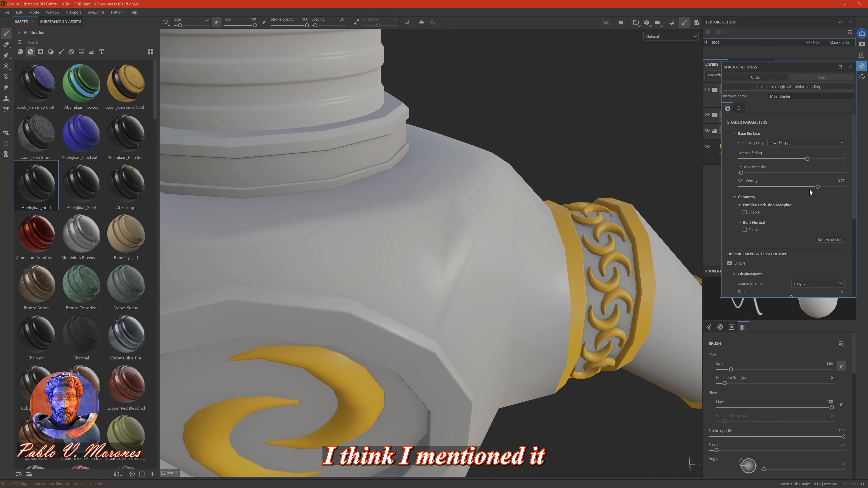
click(862, 55)
click(863, 44)
scroll(796, 173, down, 10)
scroll(755, 213, down, 5)
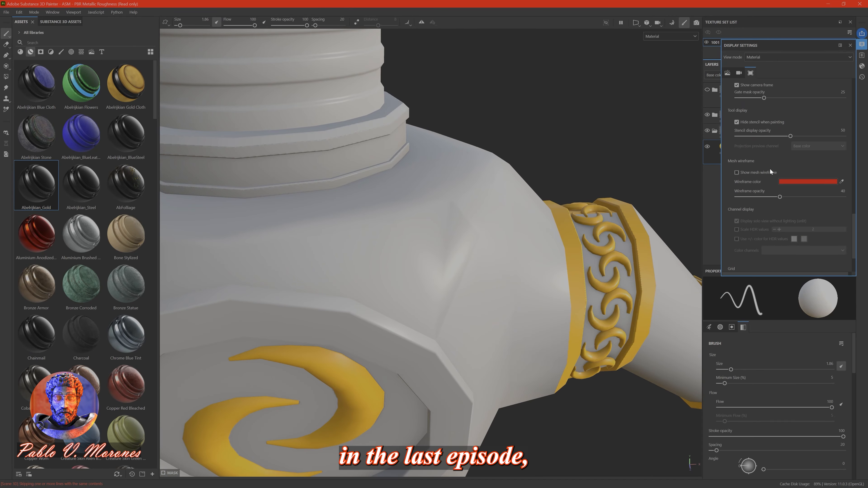
click(766, 172)
mouse_move(580, 173)
alt+mouse_down()
mouse_move(663, 174)
mouse_move(605, 80)
mouse_move(533, 143)
alt+mouse_up()
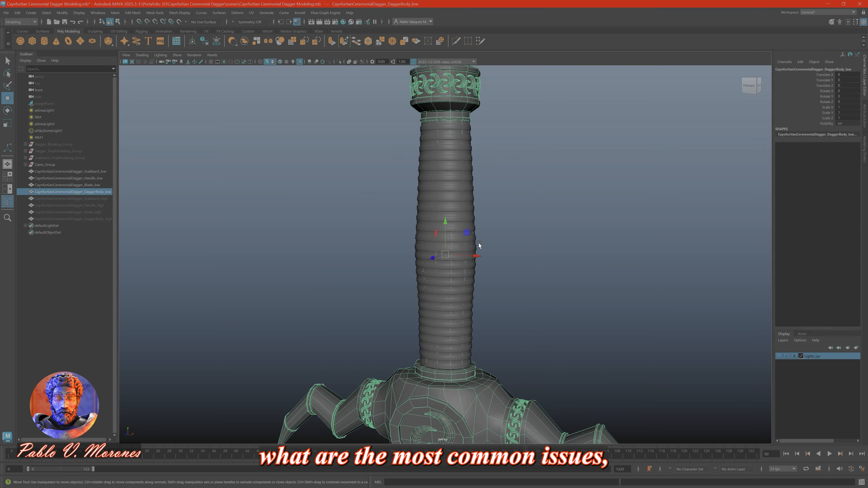
In Maya, select an edge on the low dagger body's crossguard near the medallion and set symmetry to Object X.
alt+middle_drag(479, 246, 453, 92)
alt+right_drag(453, 92, 465, 258)
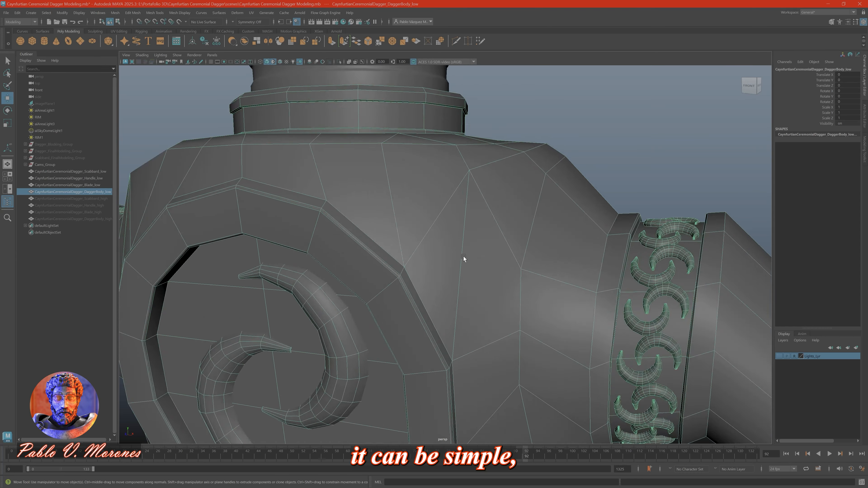
alt+drag(466, 258, 417, 250)
right_drag(417, 250, 417, 226)
click(417, 250)
key(f)
alt+drag(459, 229, 407, 205)
alt+right_drag(407, 205, 289, 8)
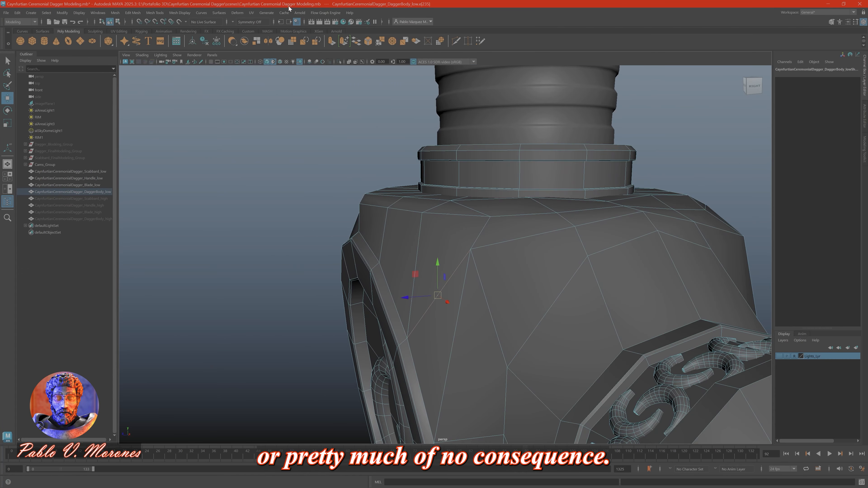
alt+drag(369, 209, 519, 248)
click(248, 32)
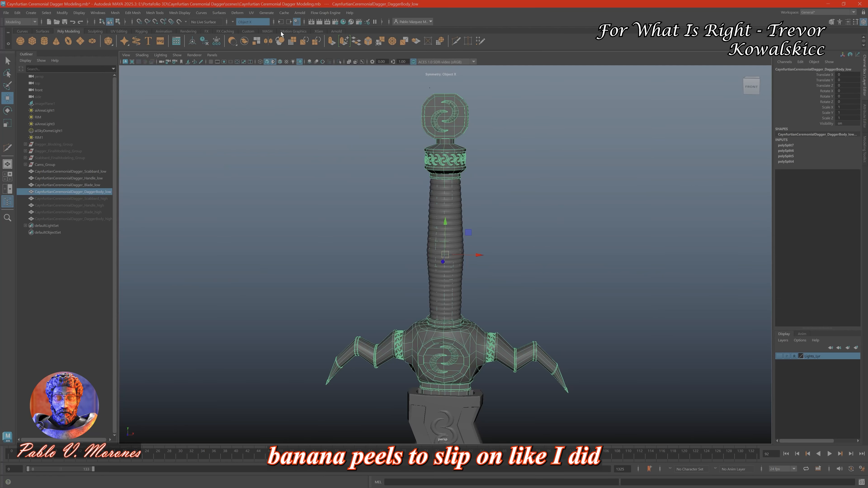
Turn off symmetry and replace the high dagger body with a duplicate of the low one, renamed CaynfurtianCeremonialDagger_DaggerBody_high.
click(233, 22)
click(244, 25)
scroll(560, 207, up, 5)
click(111, 225)
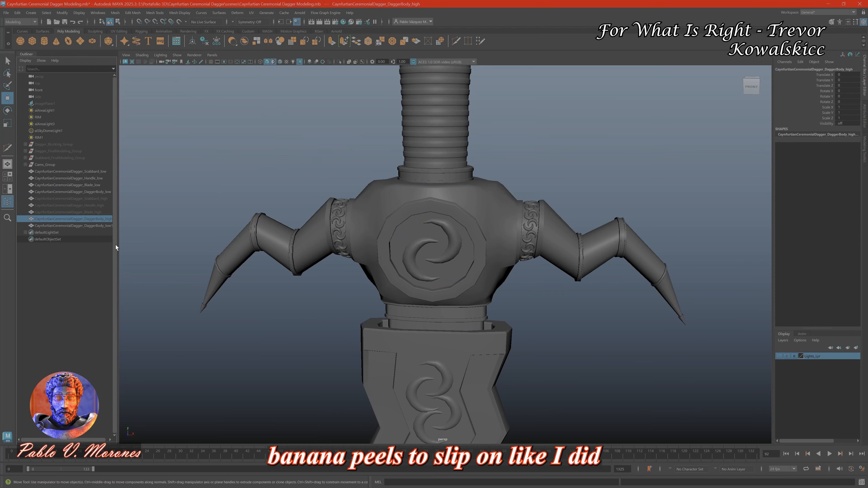
double_click(109, 219)
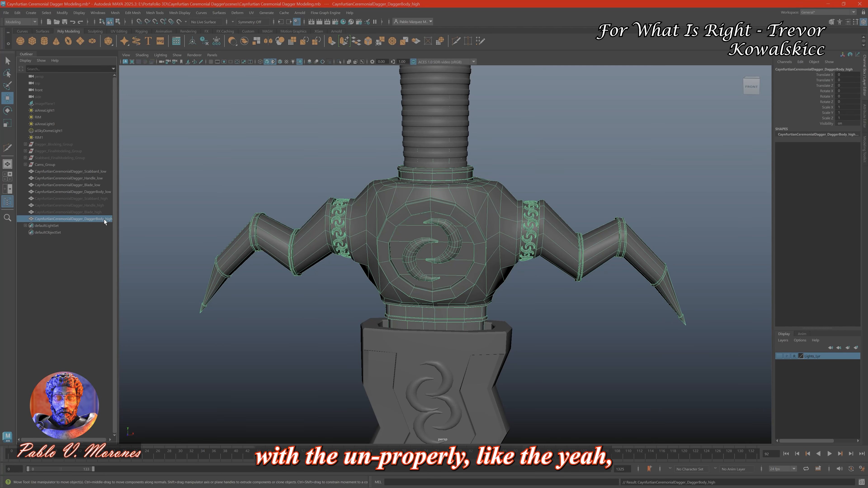
Select the low and high meshes and examine their UV shells in the UV Editor.
shift+click(68, 171)
click(251, 12)
click(261, 21)
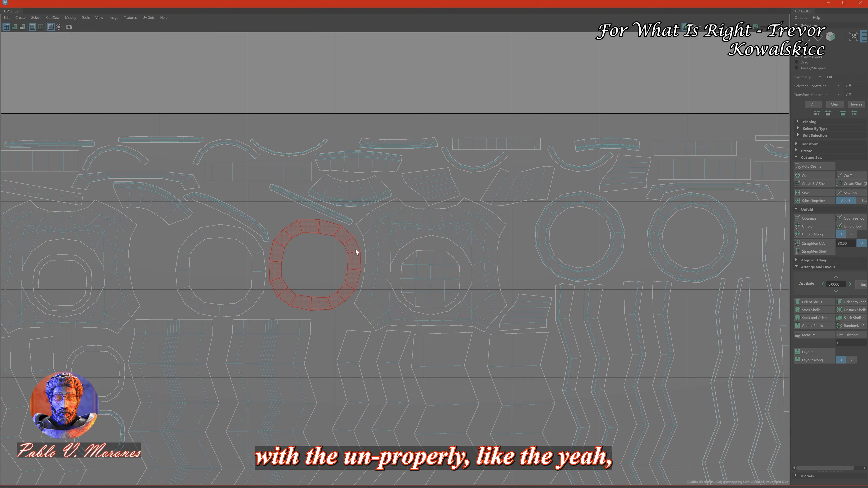
scroll(355, 252, down, 2)
click(860, 3)
Select the four low meshes and export them over the existing low-poly file.
click(73, 192)
shift+click(70, 171)
key(f)
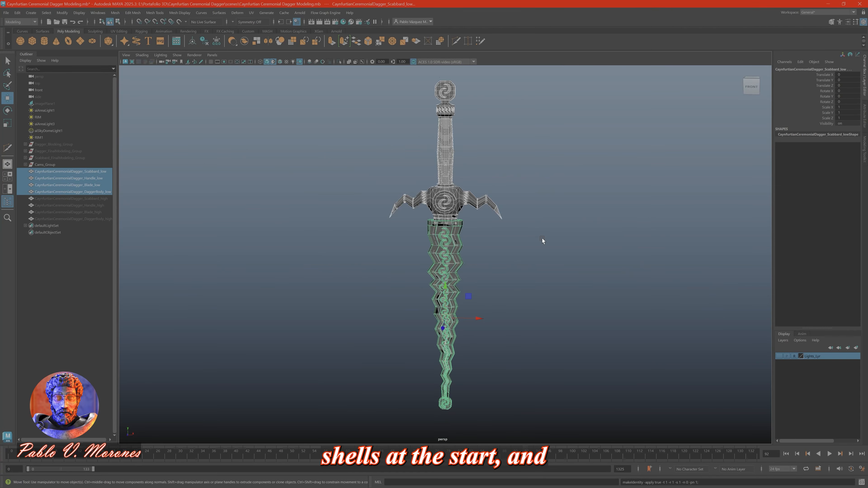
click(6, 12)
click(47, 119)
double_click(304, 91)
Show the four high meshes and export them over the existing high-poly file.
click(85, 199)
shift+click(85, 219)
key(h)
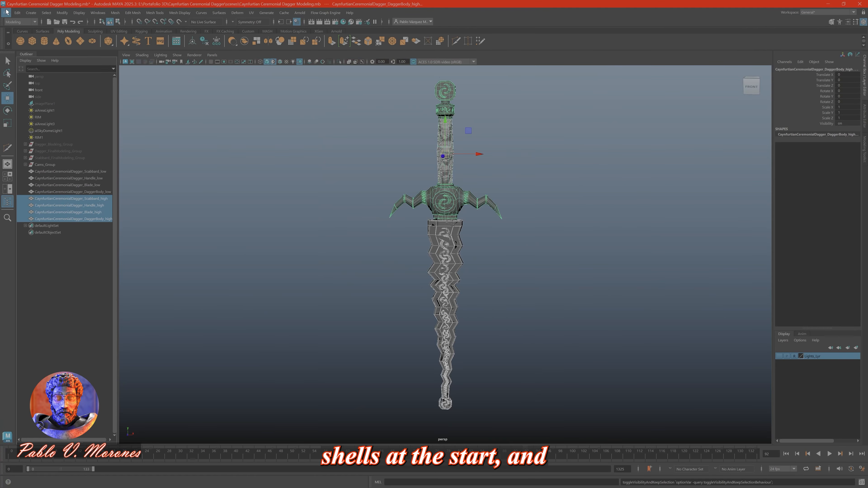
click(6, 13)
click(47, 120)
double_click(304, 86)
Hide the high meshes again, clear the selection, and save the Maya scene.
click(393, 258)
key(h)
scroll(323, 231, up, 1)
click(324, 231)
key(ctrl+s)
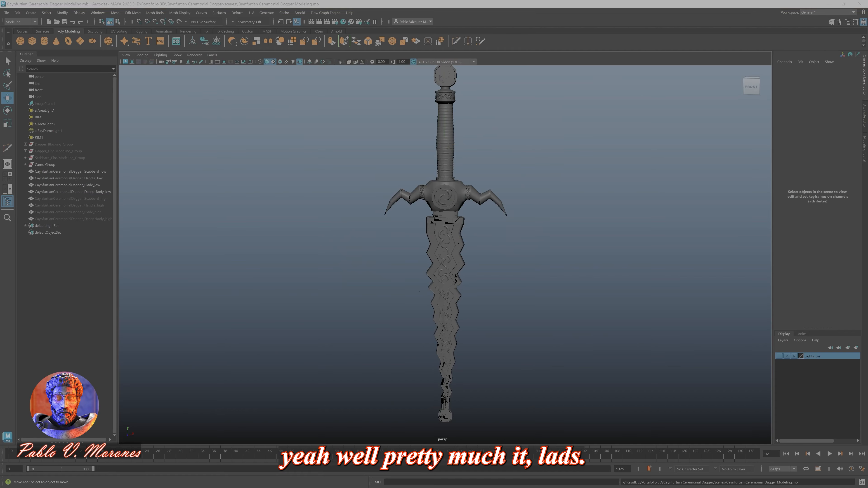
In Substance 3D Painter, fill the next crescent ornament on the scabbard's upper front in the Gold mask using mesh filling.
click(20, 12)
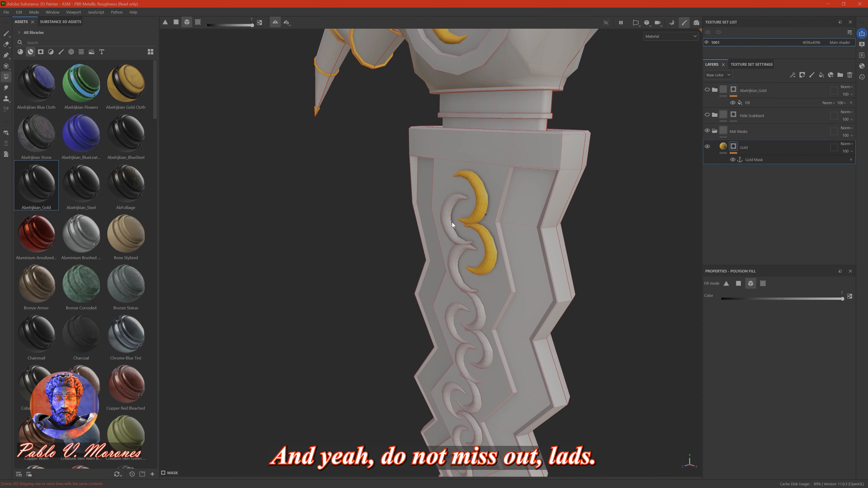
click(453, 224)
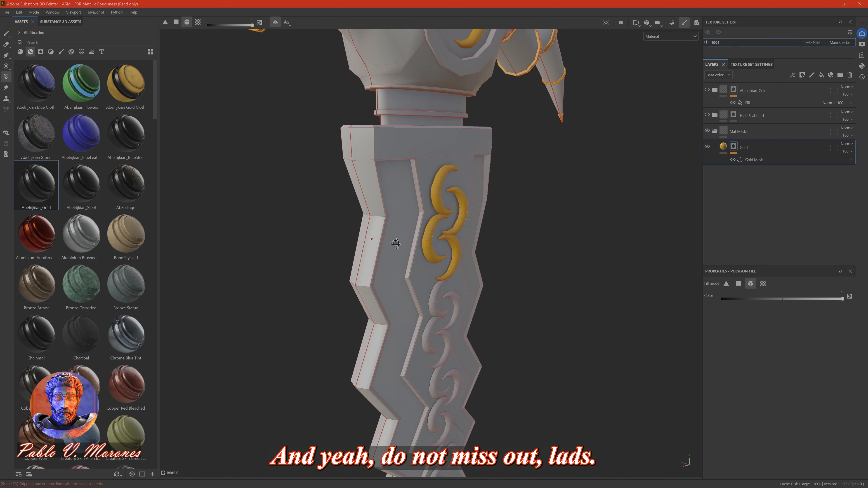
alt+drag(396, 244, 365, 293)
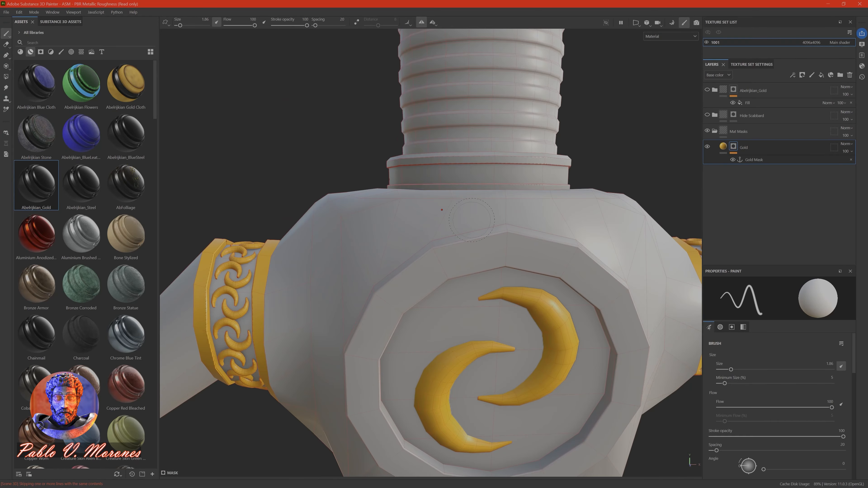
Frame the whole dagger in the viewport and save the Substance 3D Painter project.
key(f)
key(ctrl+s)
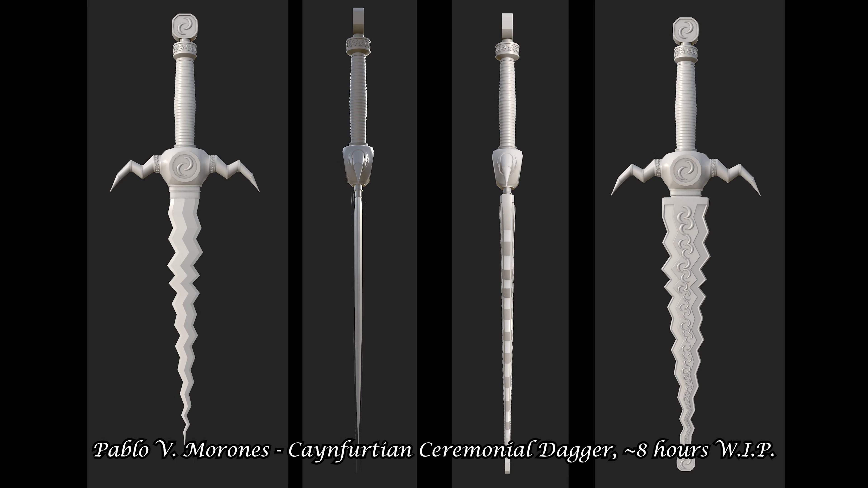